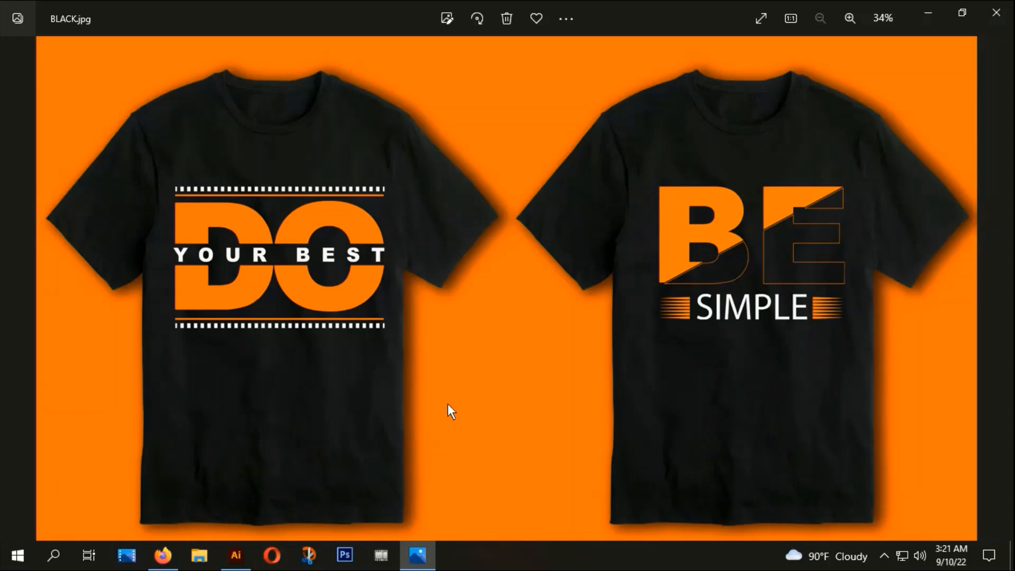
Step: Switch to Illustrator and draw an orange-red rectangle to the left of the T-shirt mockup image
{"action": "left_click", "coordinate": [241, 548]}
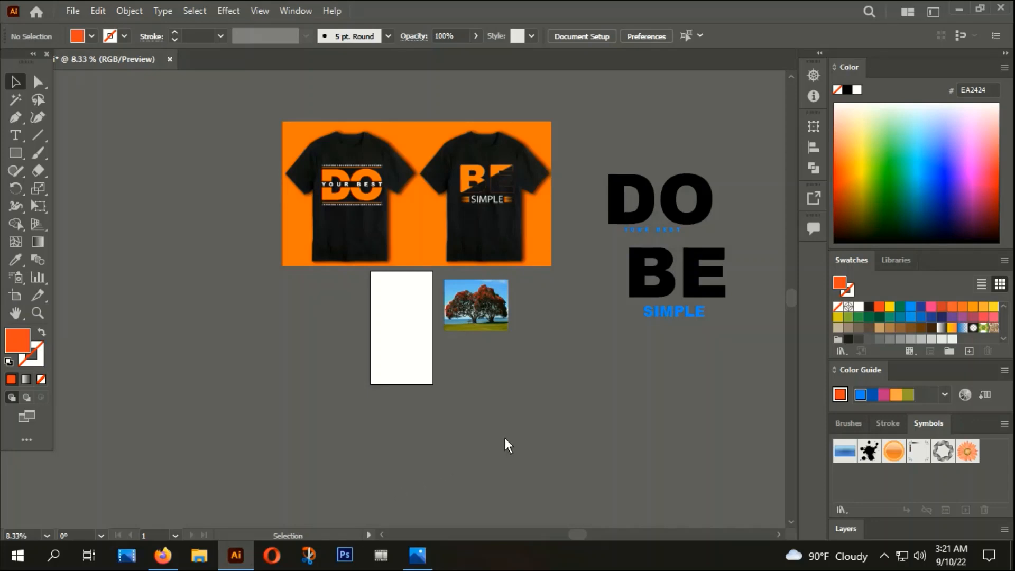
{"action": "left_click", "coordinate": [15, 153]}
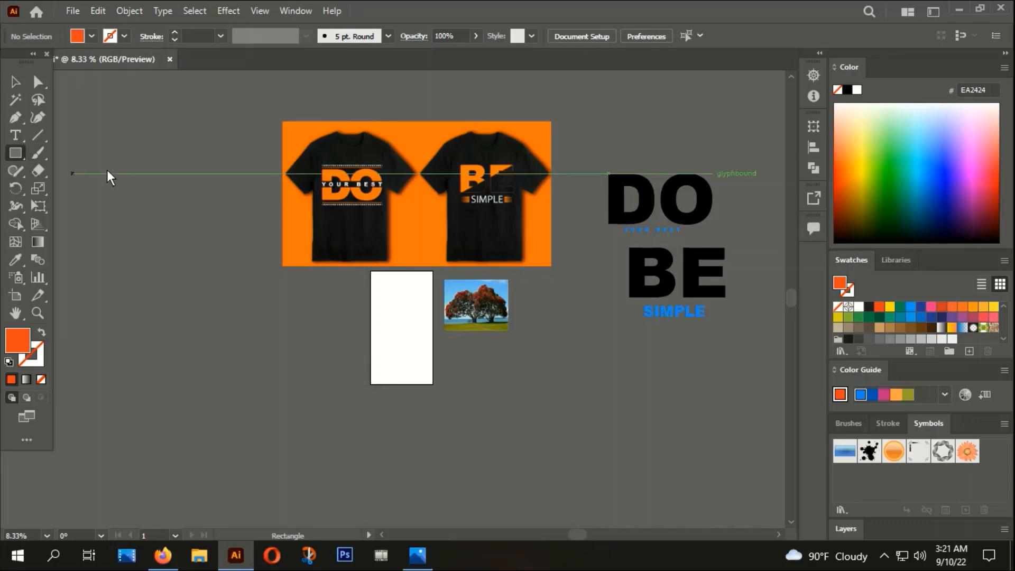
{"action": "mouse_move", "coordinate": [149, 148]}
{"action": "left_mouse_down"}
{"action": "mouse_move", "coordinate": [226, 245]}
{"action": "mouse_move", "coordinate": [267, 256]}
{"action": "left_mouse_up"}
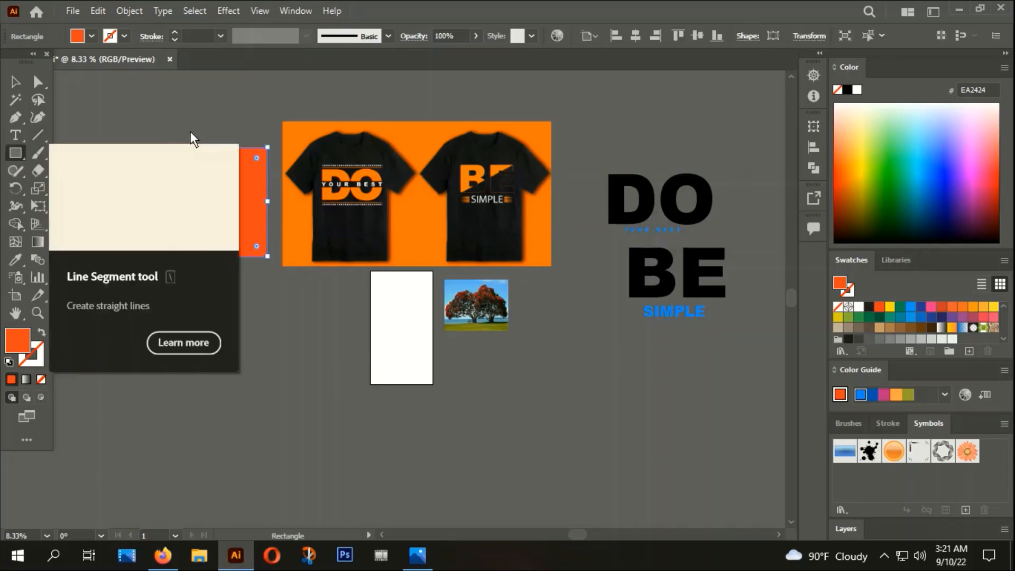
{"action": "left_click", "coordinate": [14, 82]}
{"action": "left_click", "coordinate": [145, 139]}
{"action": "left_click_drag", "start_coordinate": [205, 313], "coordinate": [317, 340]}
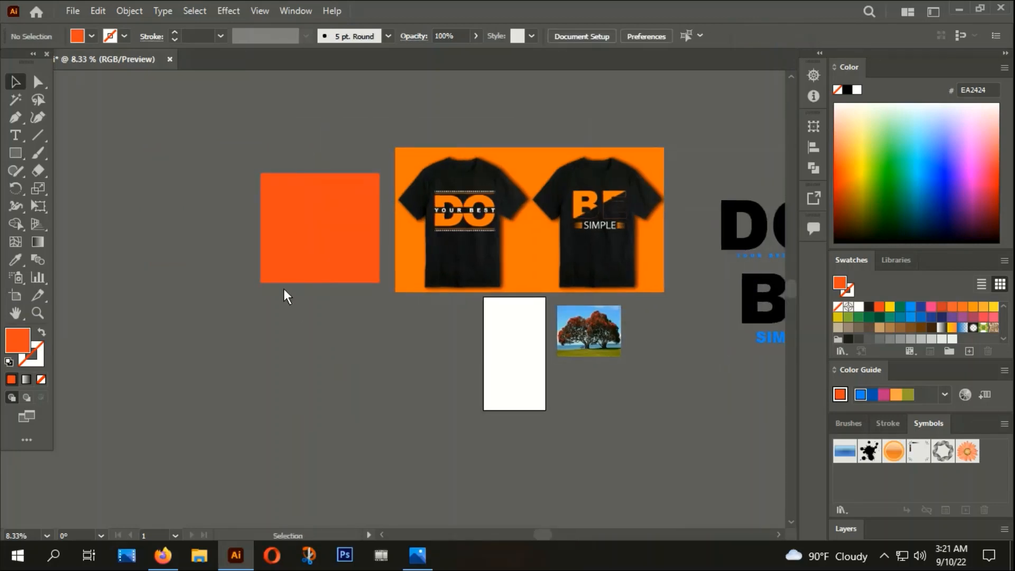
Step: Show the rulers and place guides along the top and left edges of the orange-red rectangle
{"action": "scroll", "coordinate": [276, 267], "scroll_direction": "up", "scroll_amount": 2}
{"action": "left_click_drag", "start_coordinate": [356, 285], "coordinate": [337, 329]}
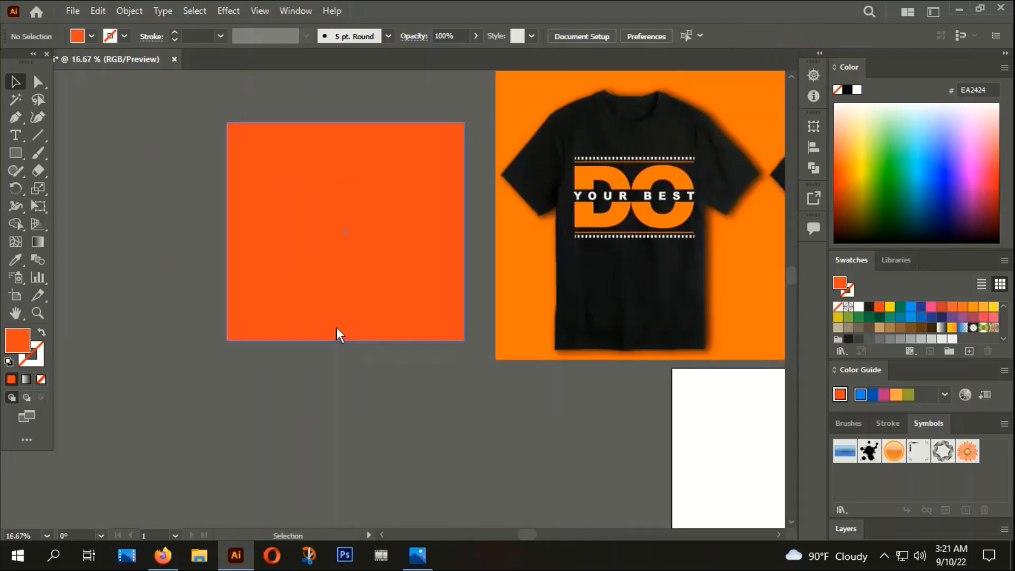
{"action": "key", "text": "ctrl+r"}
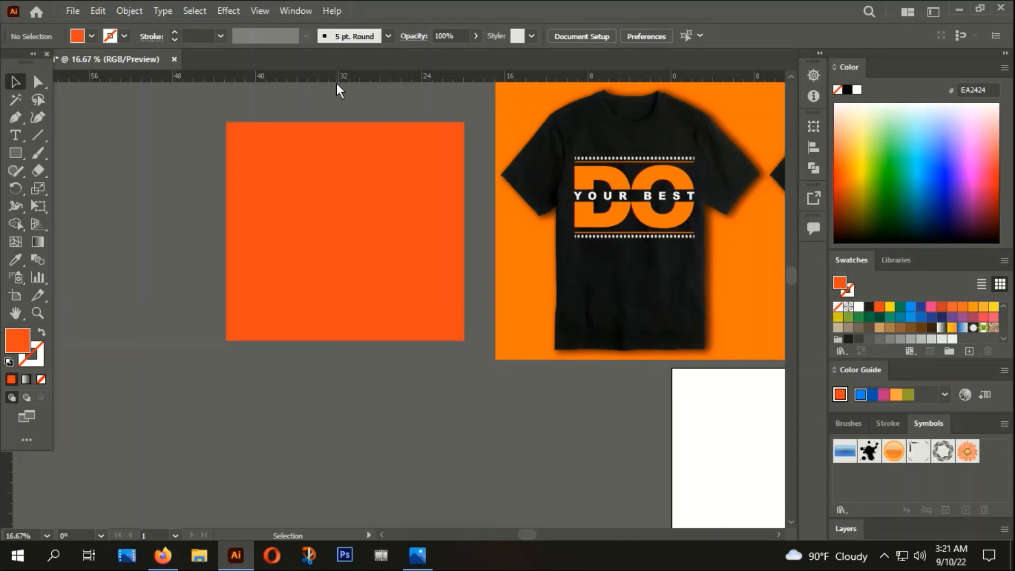
{"action": "left_click_drag", "start_coordinate": [340, 78], "coordinate": [341, 123]}
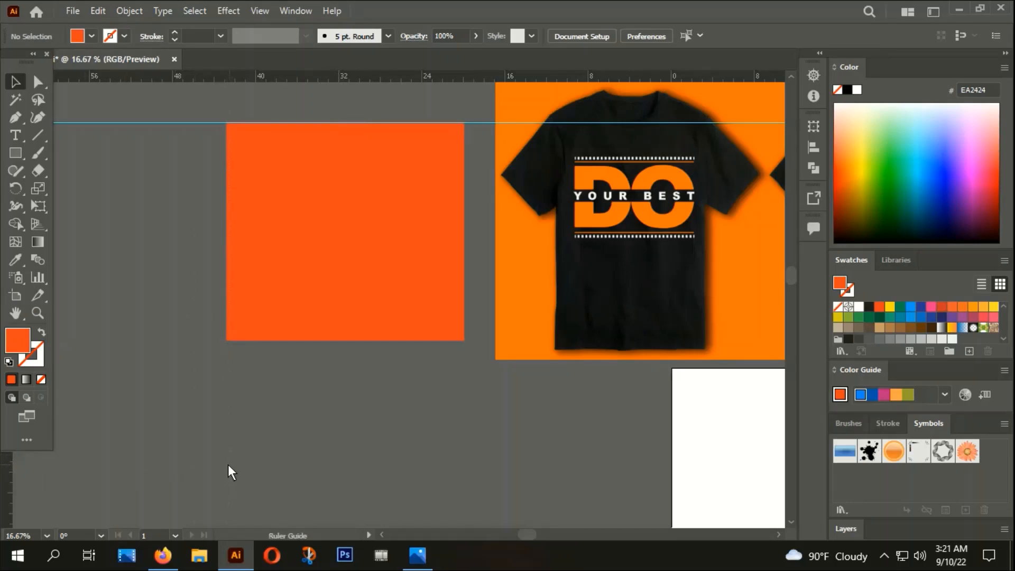
{"action": "left_click_drag", "start_coordinate": [227, 465], "coordinate": [228, 464]}
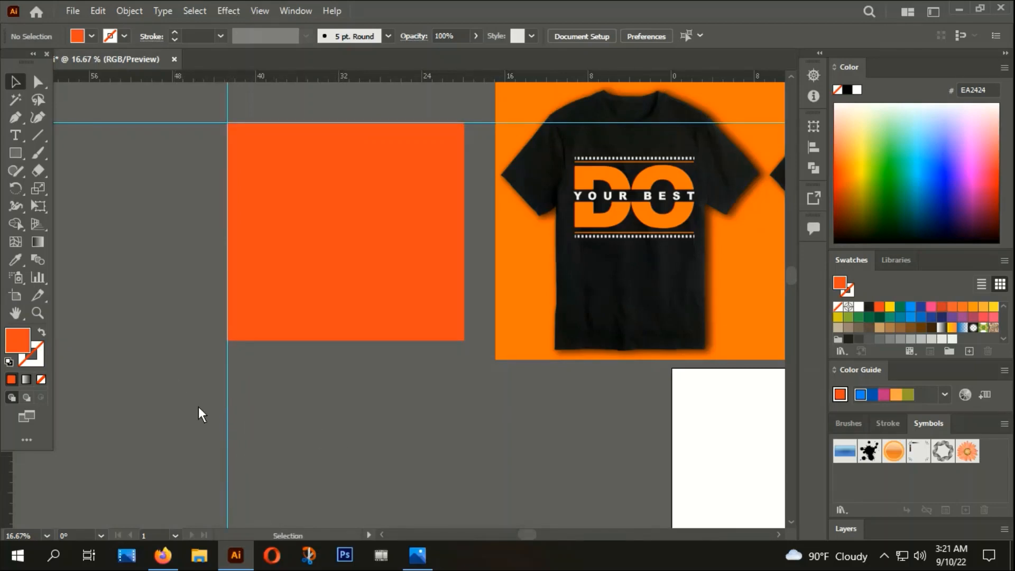
Step: Unlock the guides and copy them to the rectangle's right and bottom edges and the mockup image's bottom edge
{"action": "right_click", "coordinate": [229, 405]}
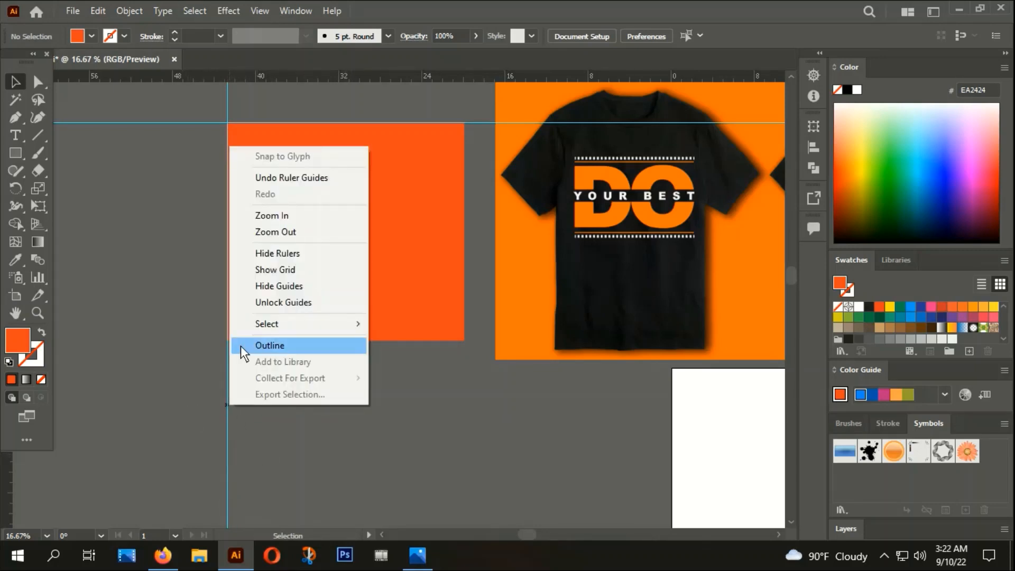
{"action": "left_click", "coordinate": [284, 302]}
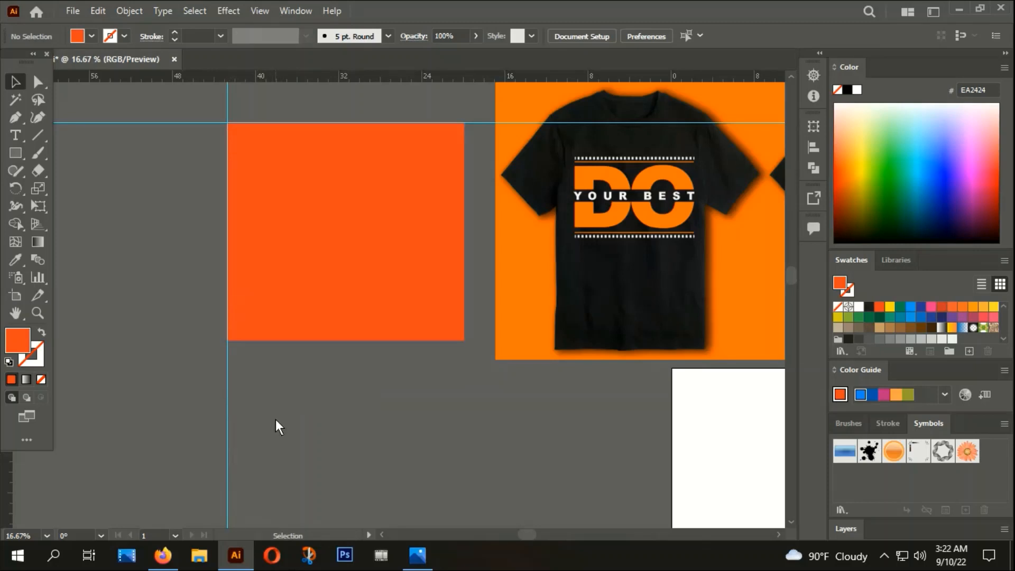
{"action": "left_click", "coordinate": [228, 421]}
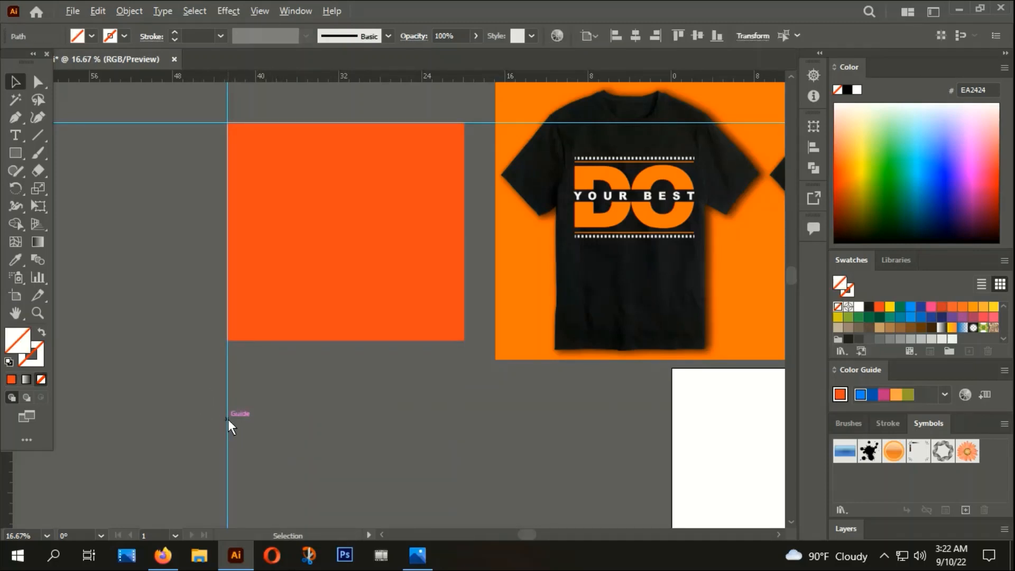
{"action": "left_click_drag", "start_coordinate": [230, 426], "coordinate": [463, 435]}
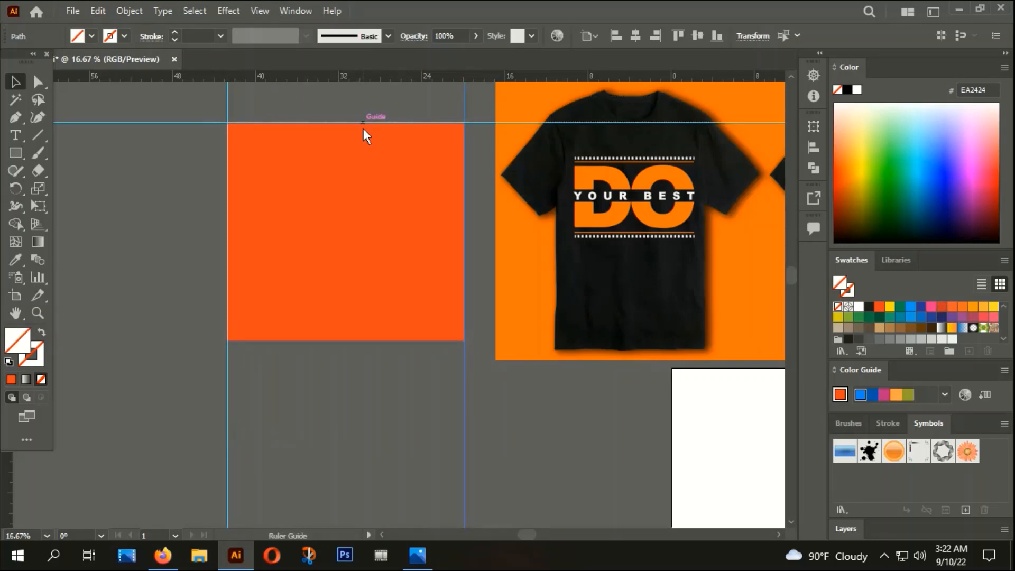
{"action": "left_click_drag", "start_coordinate": [364, 129], "coordinate": [390, 341]}
{"action": "left_click_drag", "start_coordinate": [136, 124], "coordinate": [172, 365]}
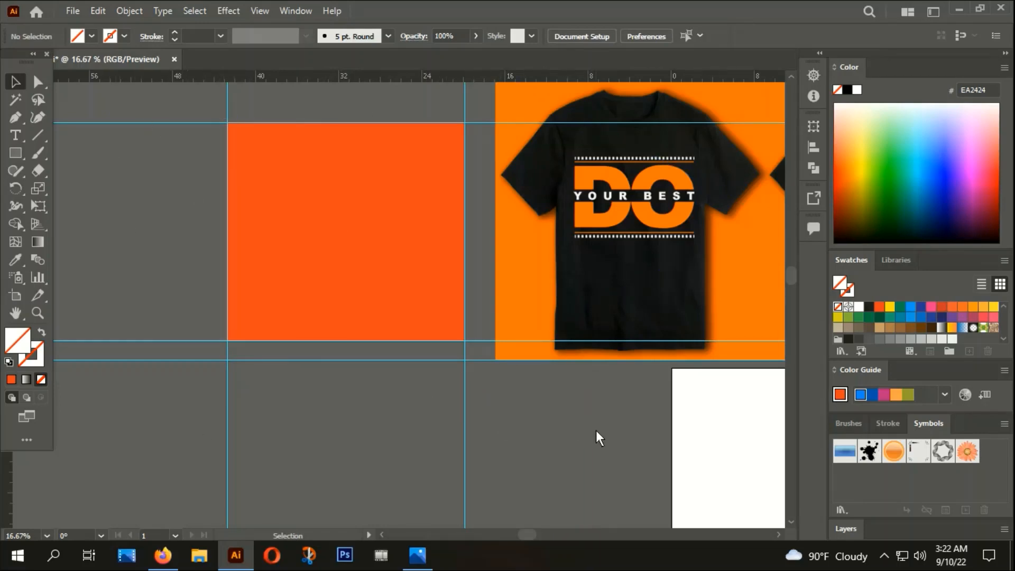
Step: Check the measurement units available for the rulers
{"action": "scroll", "coordinate": [603, 429], "scroll_direction": "down", "scroll_amount": 1}
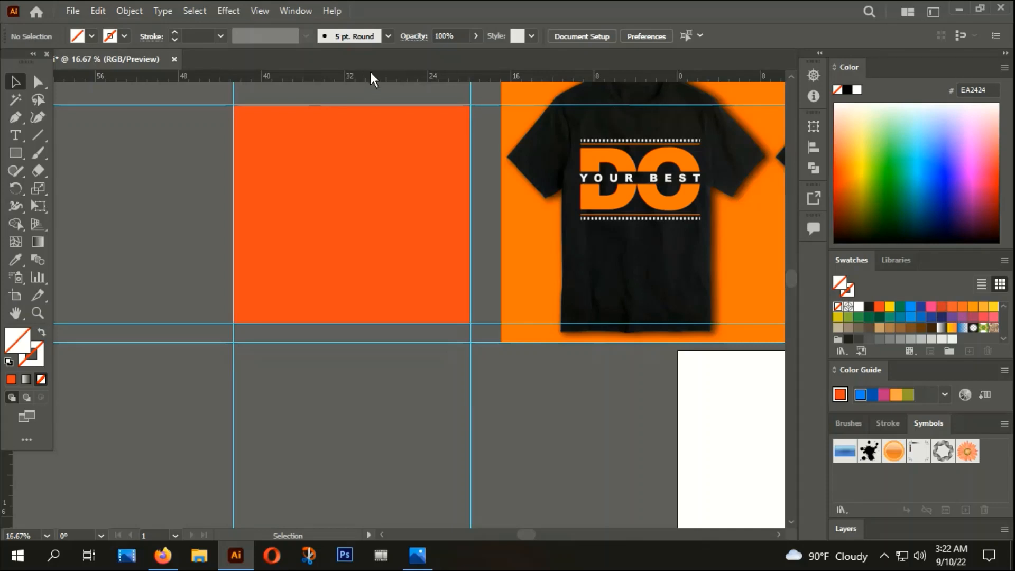
{"action": "right_click", "coordinate": [295, 77]}
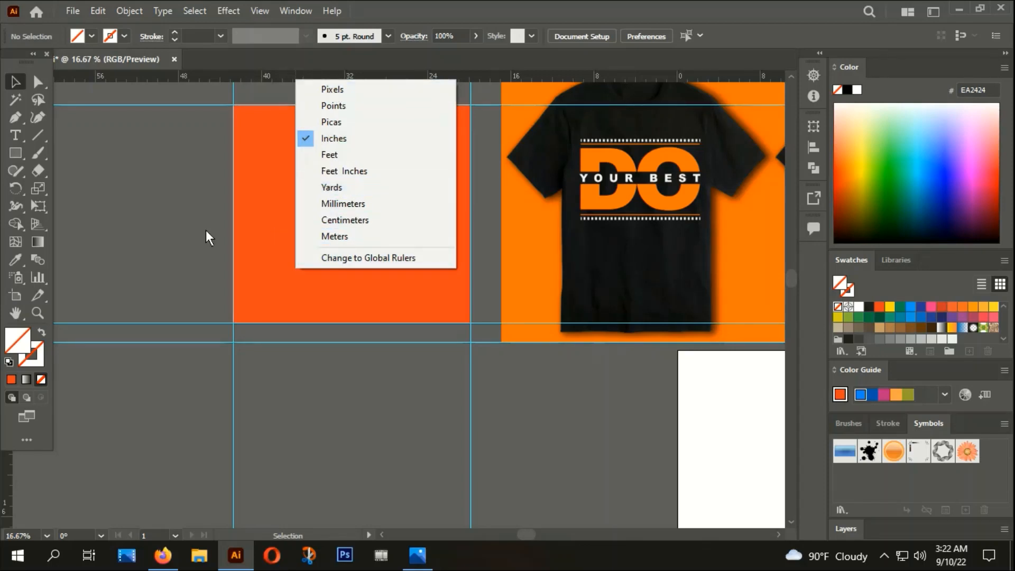
{"action": "left_click", "coordinate": [170, 236]}
Step: Select the guides around the orange-red rectangle, lock them, and test the lock by selecting everything
{"action": "left_click_drag", "start_coordinate": [158, 318], "coordinate": [196, 379]}
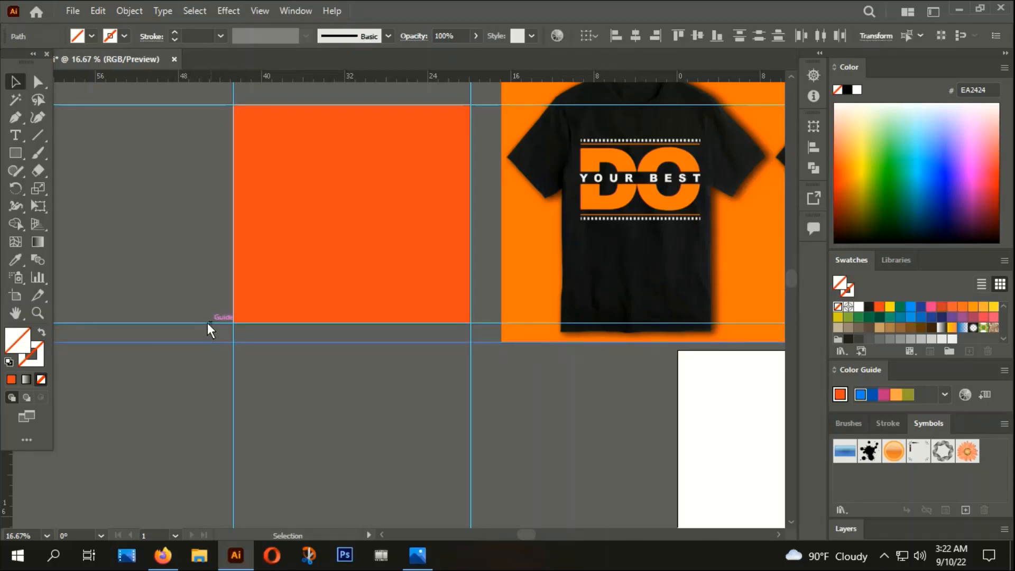
{"action": "left_click", "coordinate": [154, 299]}
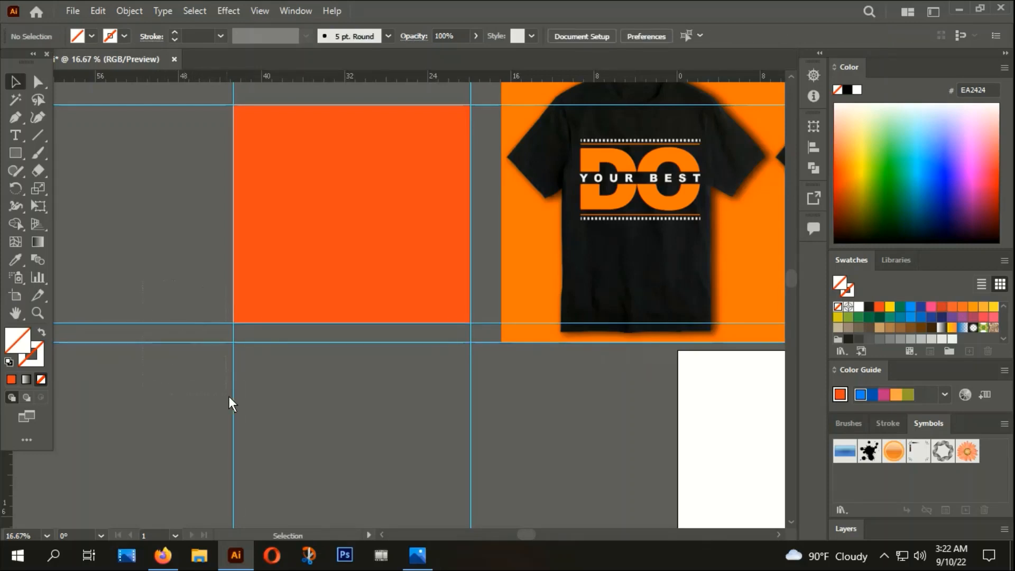
{"action": "left_click_drag", "start_coordinate": [199, 433], "coordinate": [479, 457]}
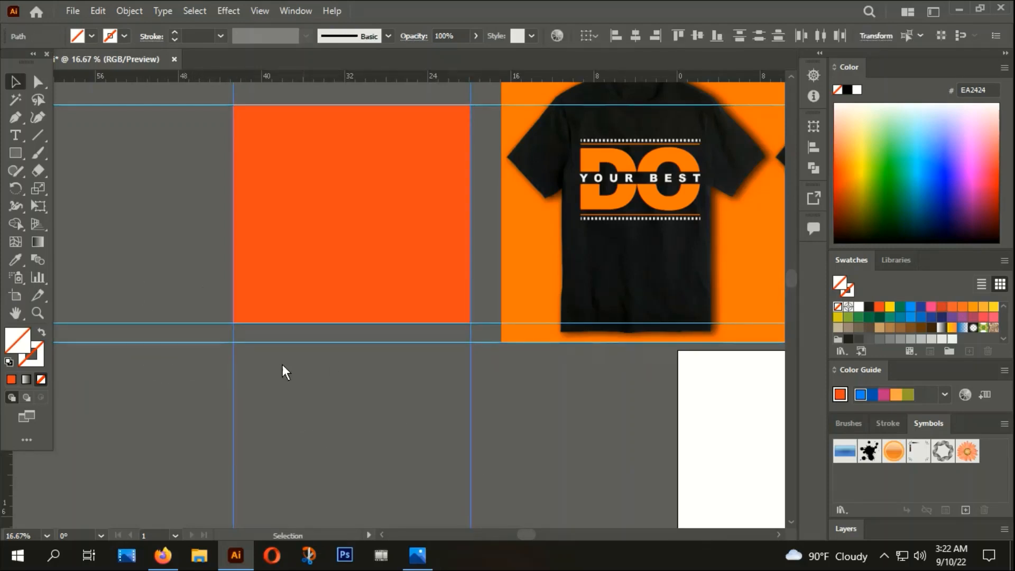
{"action": "left_click_drag", "start_coordinate": [161, 379], "coordinate": [495, 456]}
{"action": "right_click", "coordinate": [327, 392]}
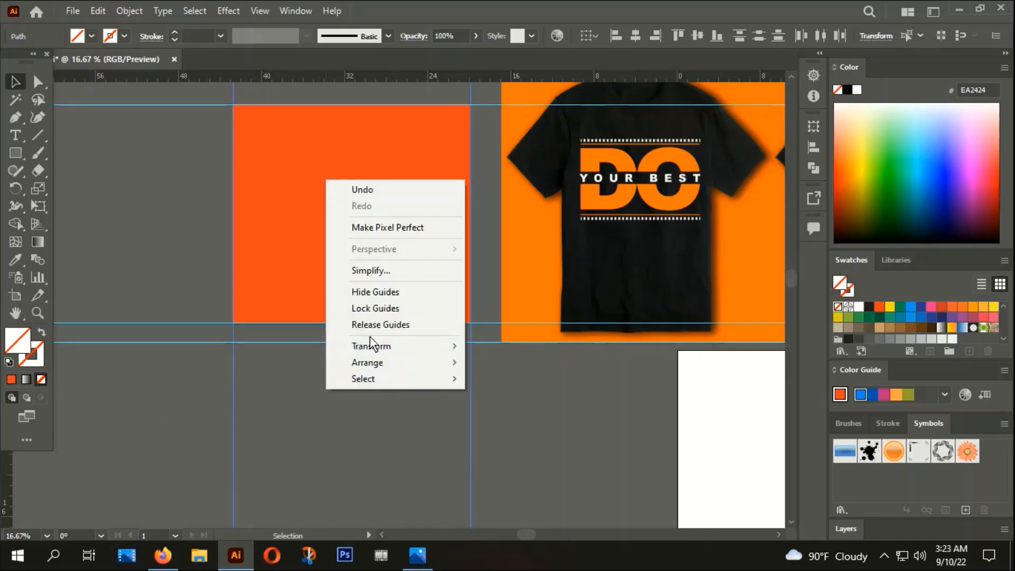
{"action": "left_click", "coordinate": [375, 309]}
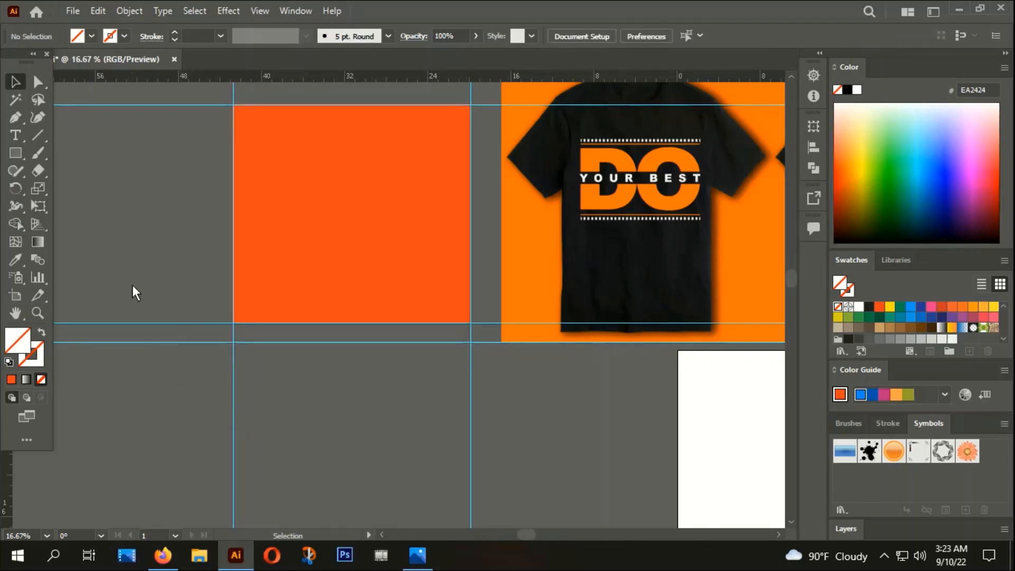
{"action": "key", "text": "ctrl+a"}
{"action": "left_click", "coordinate": [255, 430]}
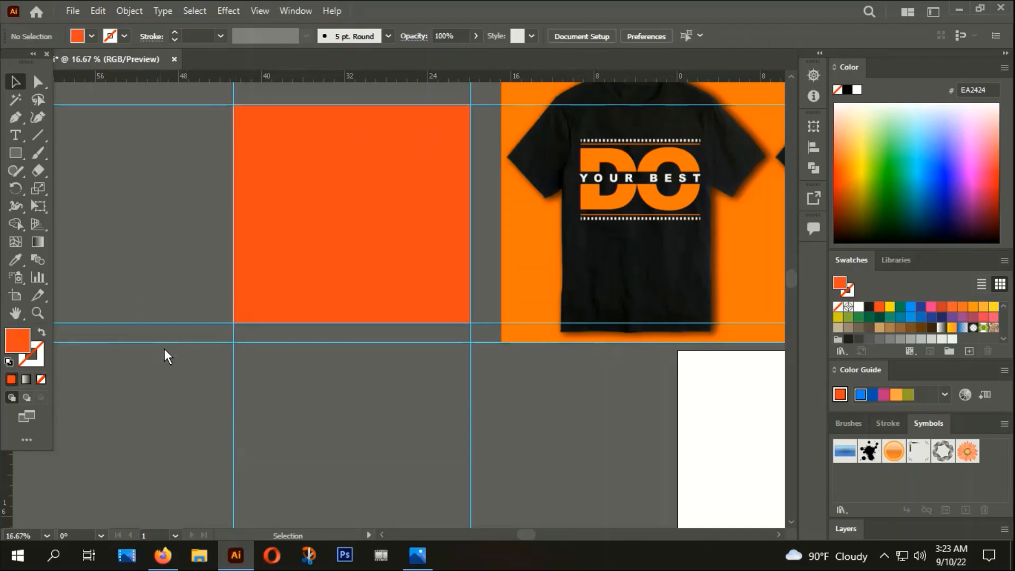
Step: Unlock the guides and delete the rectangle's left vertical guide and all horizontal guides
{"action": "right_click", "coordinate": [176, 372]}
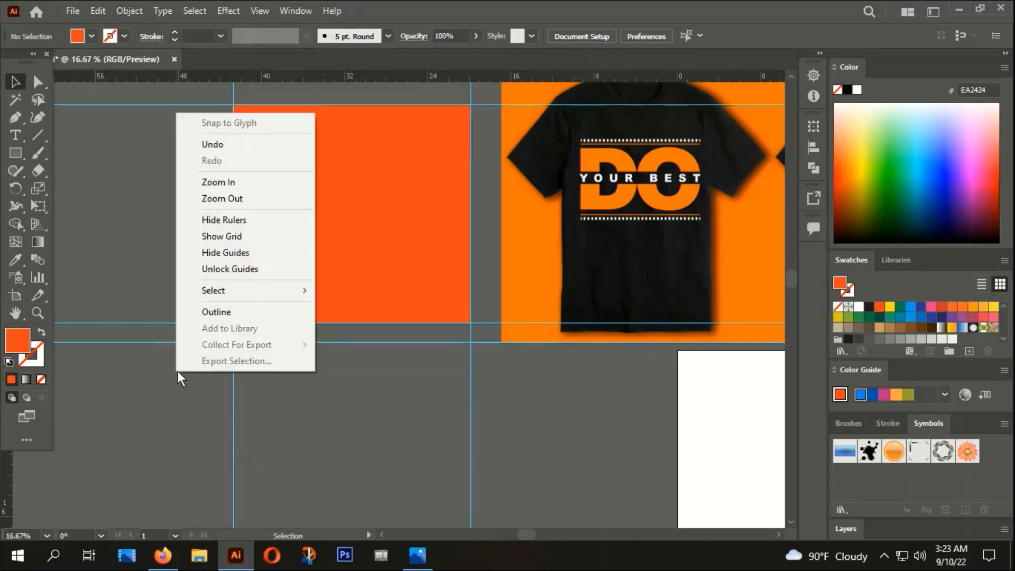
{"action": "left_click", "coordinate": [240, 270]}
{"action": "left_click_drag", "start_coordinate": [176, 379], "coordinate": [460, 457]}
{"action": "key", "text": "Delete"}
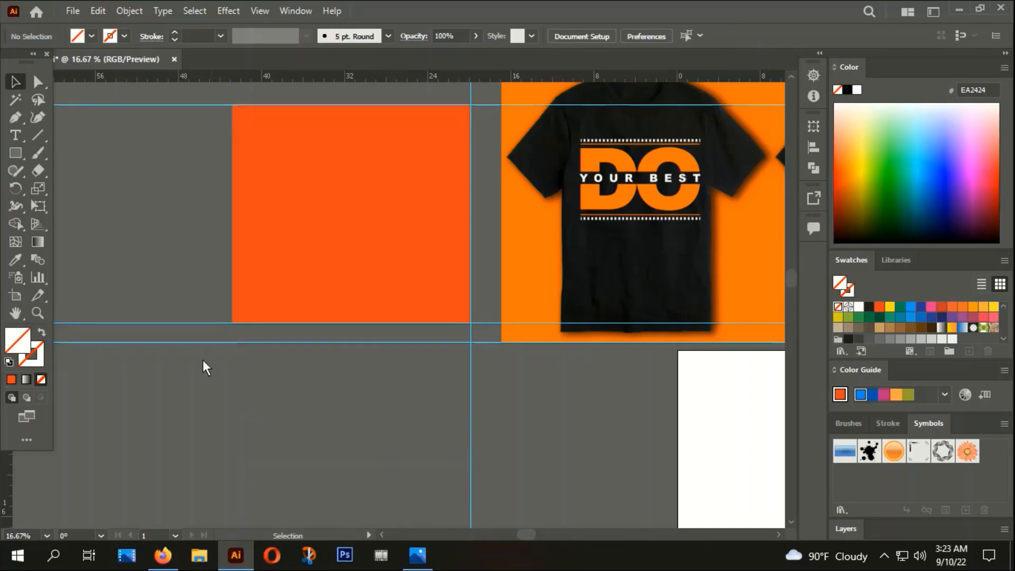
{"action": "key", "text": "Delete"}
{"action": "left_click_drag", "start_coordinate": [145, 100], "coordinate": [170, 156]}
{"action": "key", "text": "Delete"}
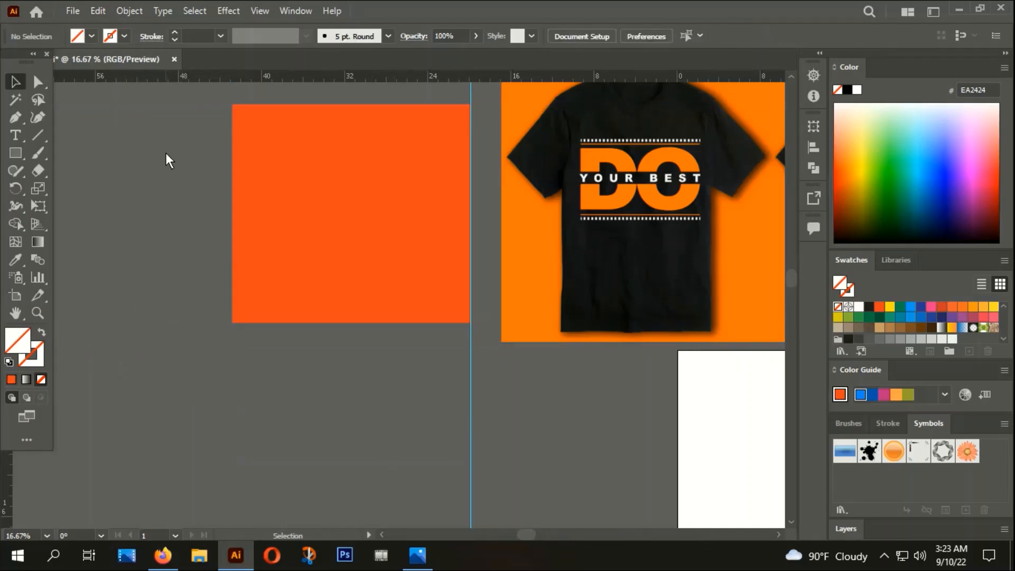
Step: Delete the remaining vertical guide at the right edge of the orange-red rectangle
{"action": "scroll", "coordinate": [378, 270], "scroll_direction": "down", "scroll_amount": 1}
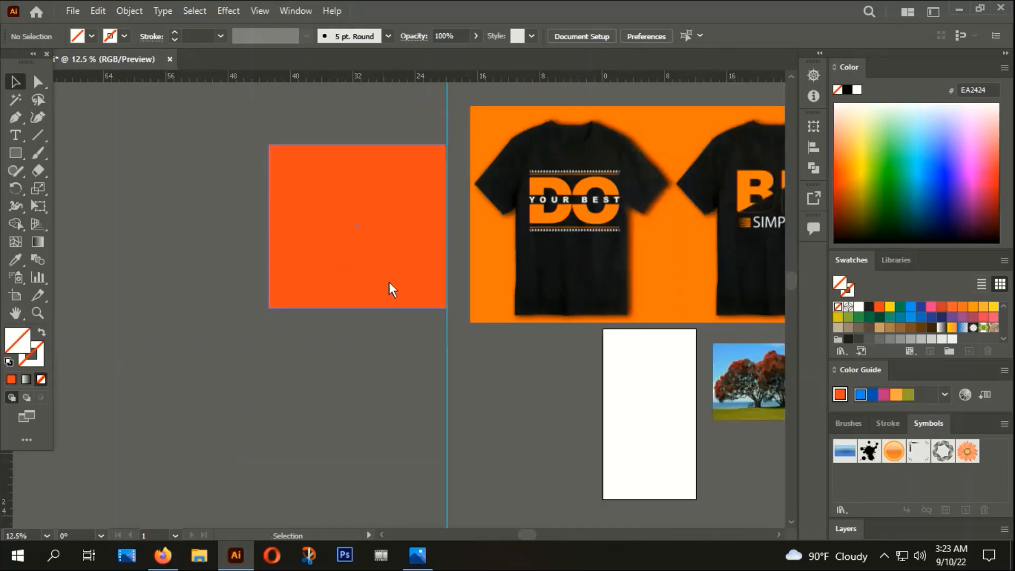
{"action": "key", "text": "space"}
{"action": "left_click_drag", "start_coordinate": [401, 322], "coordinate": [344, 283]}
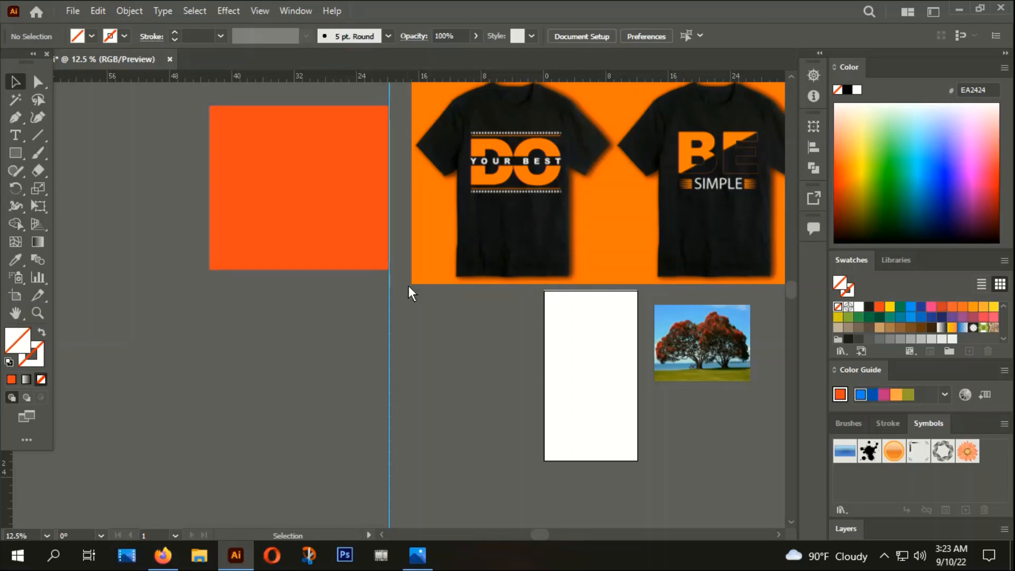
{"action": "key", "text": "space"}
{"action": "left_click_drag", "start_coordinate": [464, 344], "coordinate": [437, 380]}
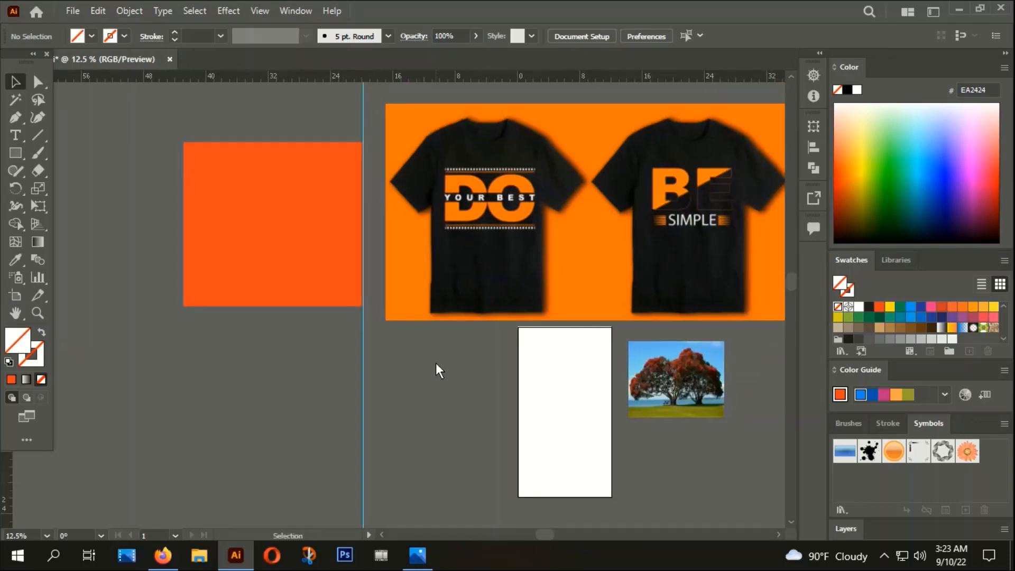
{"action": "scroll", "coordinate": [443, 344], "scroll_direction": "down", "scroll_amount": 1}
{"action": "left_click", "coordinate": [390, 391]}
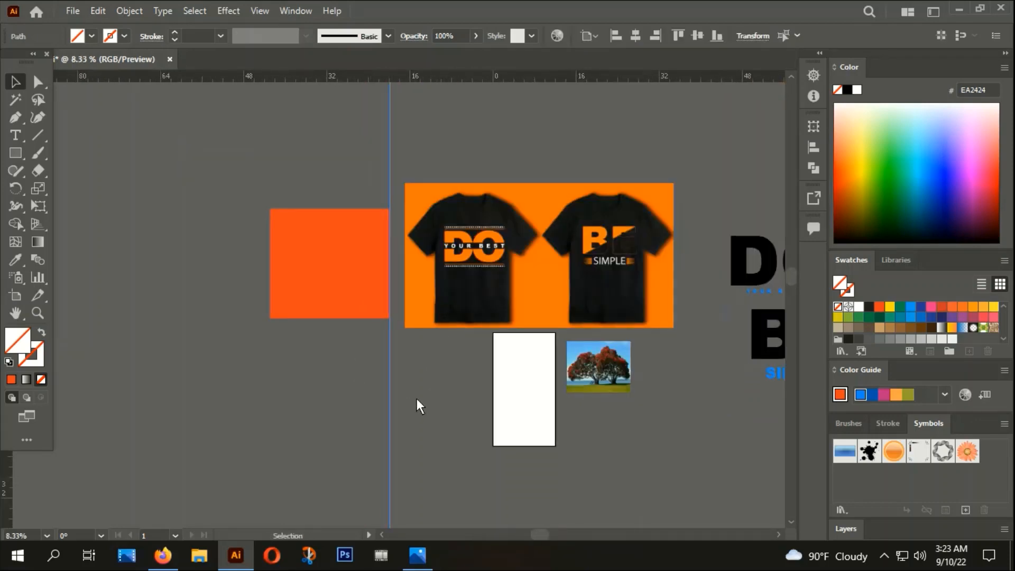
{"action": "key", "text": "Delete"}
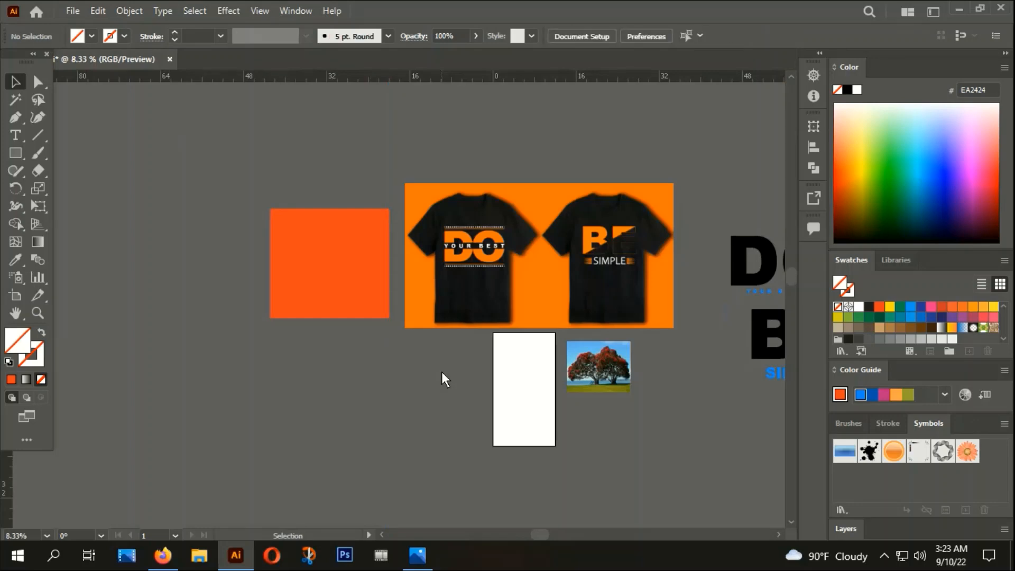
{"action": "left_click_drag", "start_coordinate": [486, 424], "coordinate": [414, 356]}
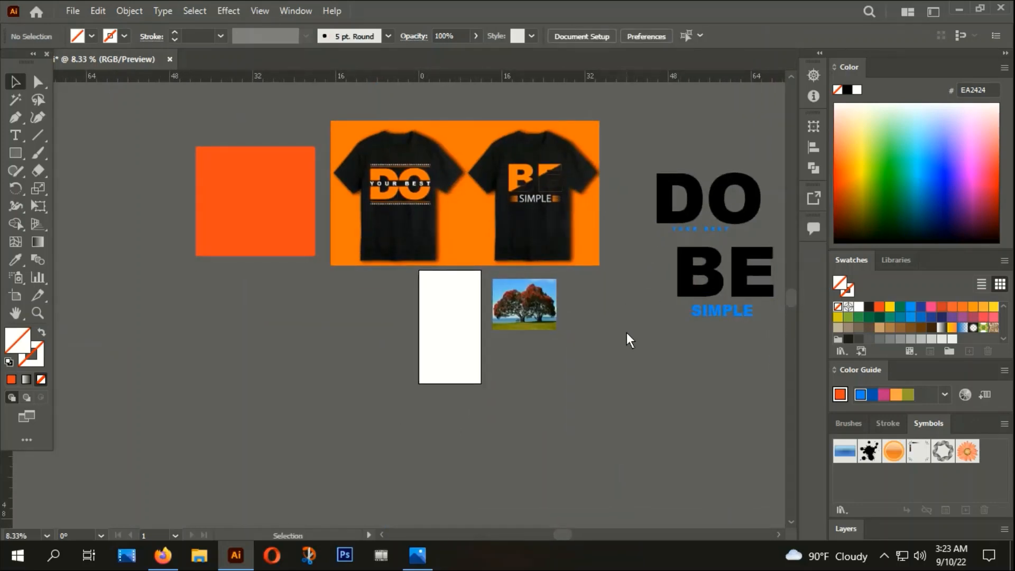
{"action": "left_click_drag", "start_coordinate": [632, 364], "coordinate": [665, 346]}
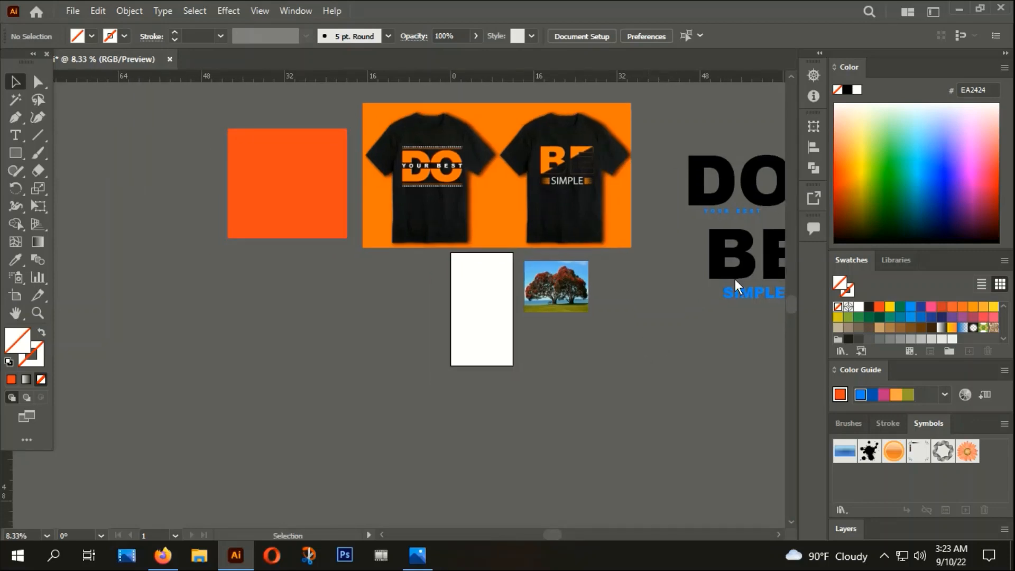
{"action": "scroll", "coordinate": [564, 201], "scroll_direction": "up", "scroll_amount": 2}
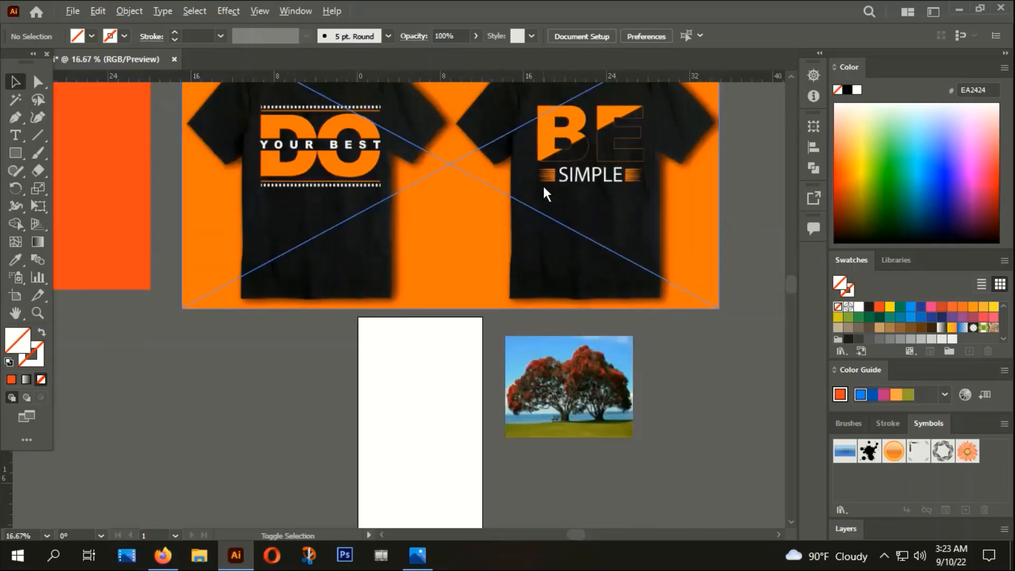
{"action": "scroll", "coordinate": [544, 192], "scroll_direction": "down", "scroll_amount": 2}
{"action": "scroll", "coordinate": [691, 309], "scroll_direction": "down", "scroll_amount": 2}
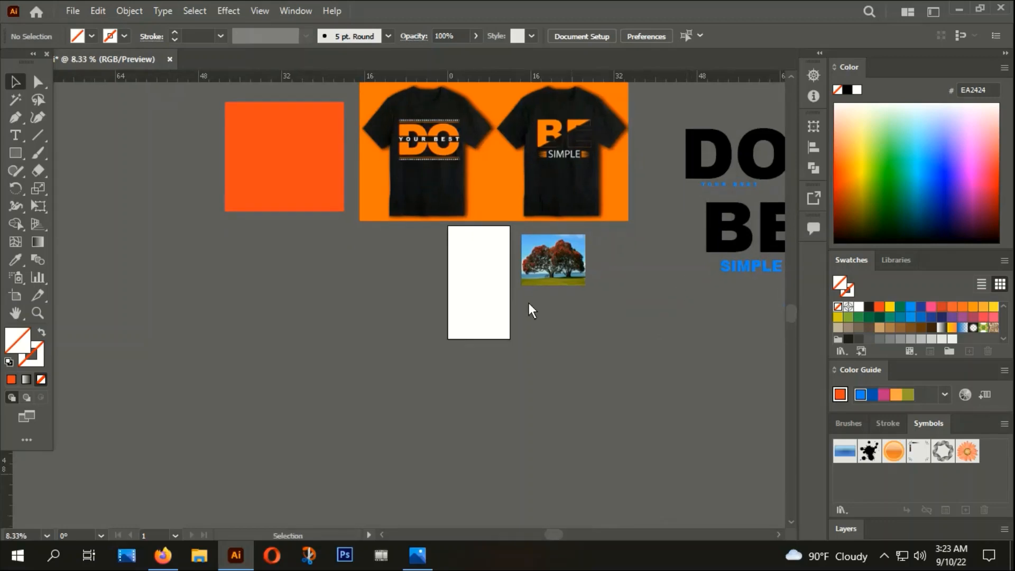
{"action": "scroll", "coordinate": [496, 328], "scroll_direction": "down", "scroll_amount": 1}
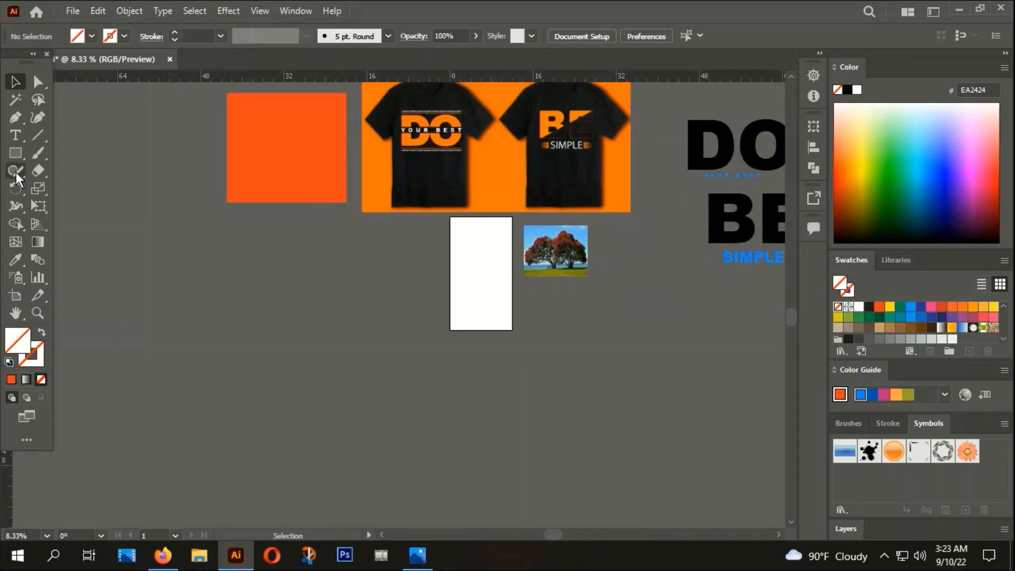
Step: Draw a hexagon with the Polygon tool below the orange-red rectangle and fill it with a light orange-red
{"action": "left_click", "coordinate": [20, 157]}
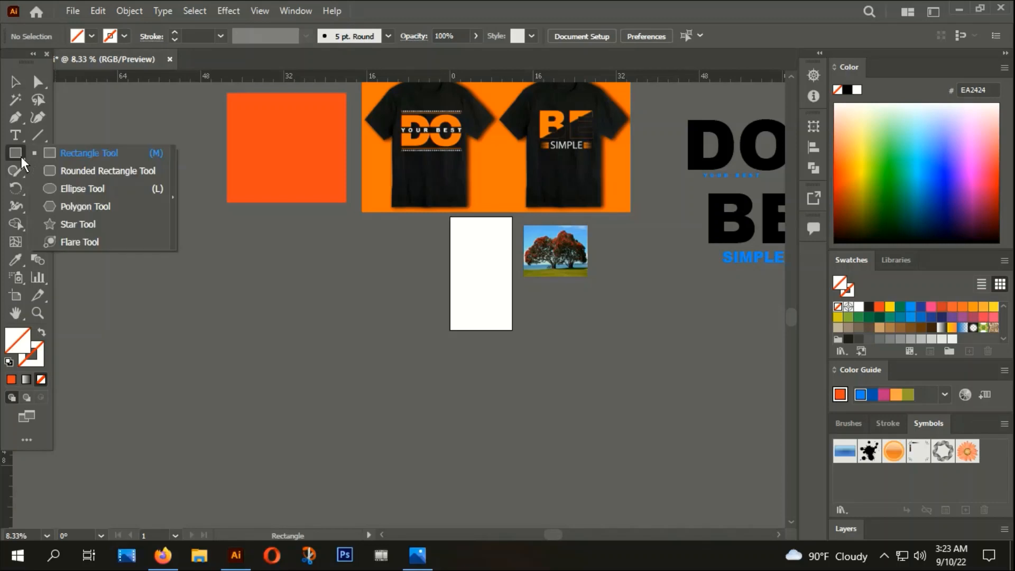
{"action": "left_click", "coordinate": [84, 207]}
{"action": "left_click_drag", "start_coordinate": [261, 263], "coordinate": [290, 299]}
{"action": "double_click", "coordinate": [16, 341]}
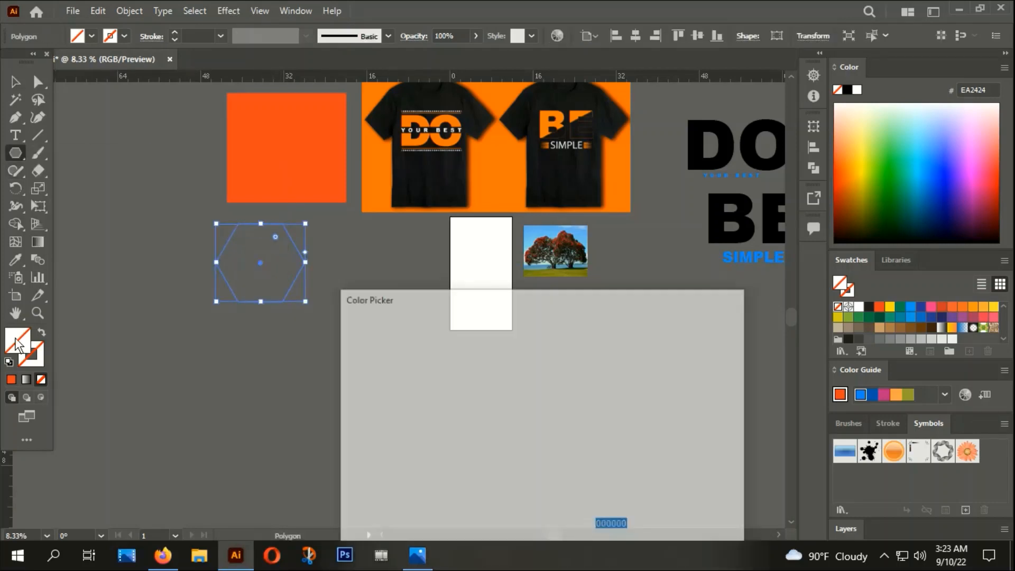
{"action": "left_click", "coordinate": [463, 350]}
{"action": "left_click", "coordinate": [718, 347]}
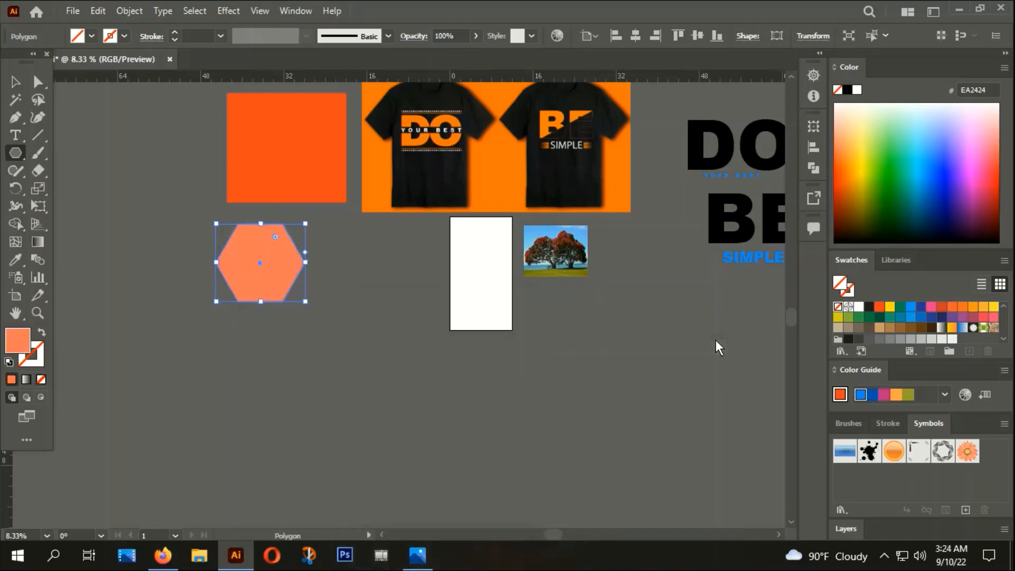
Step: Preview a 45° rotation of the hexagon, then rotate it by 90° instead
{"action": "left_click", "coordinate": [12, 85]}
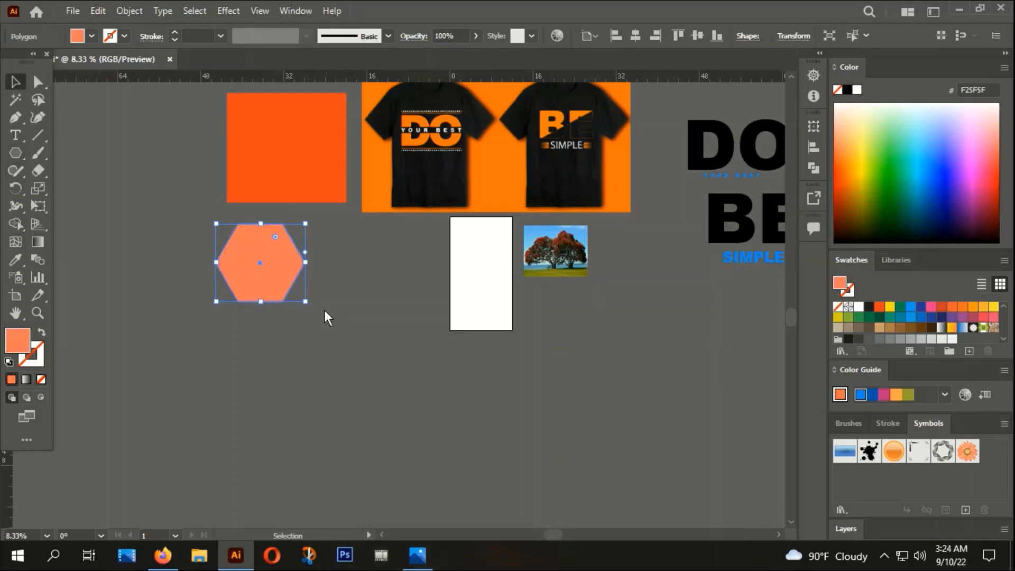
{"action": "right_click", "coordinate": [256, 247]}
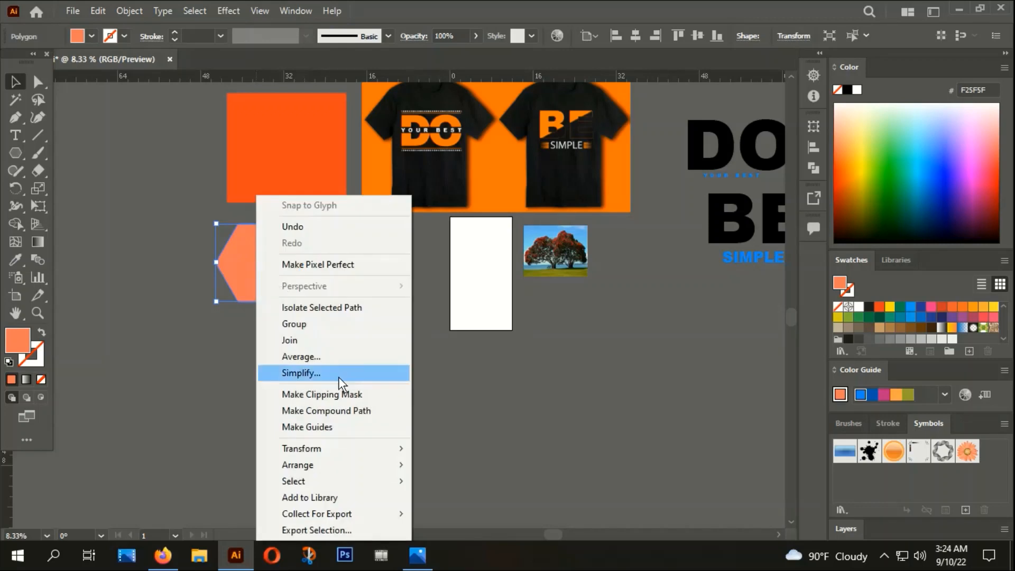
{"action": "mouse_move", "coordinate": [306, 449]}
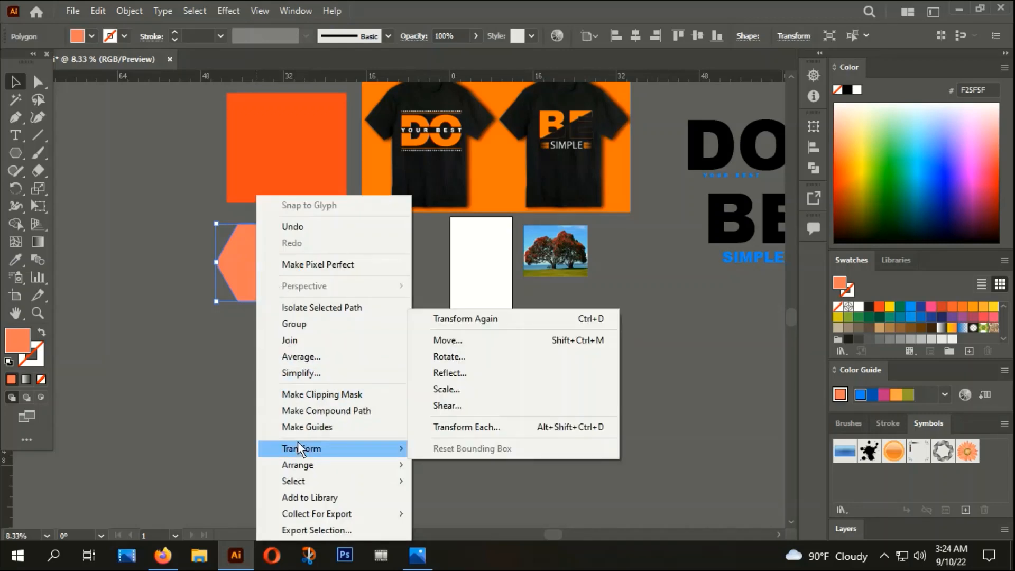
{"action": "left_click", "coordinate": [455, 357]}
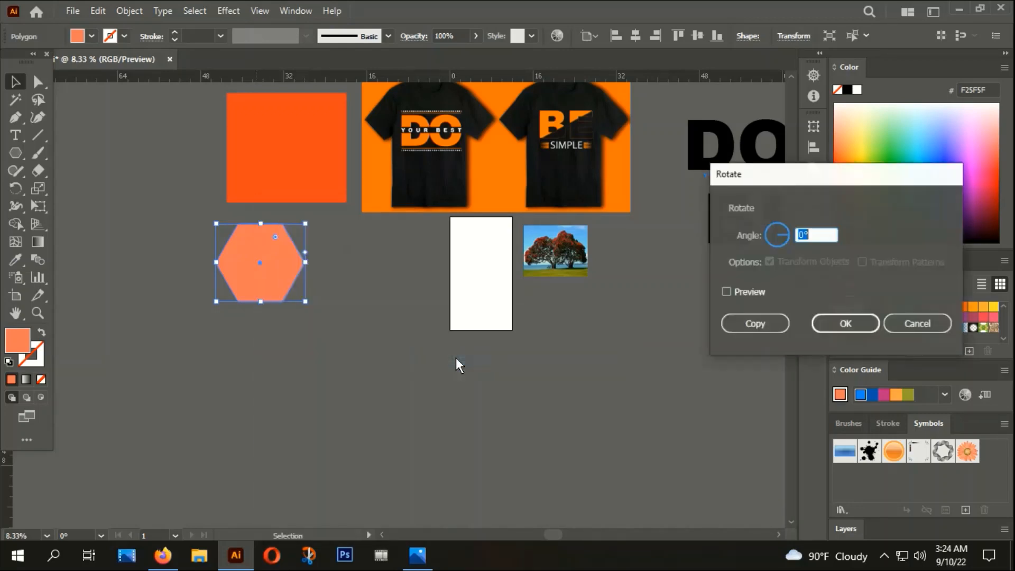
{"action": "type", "text": "45"}
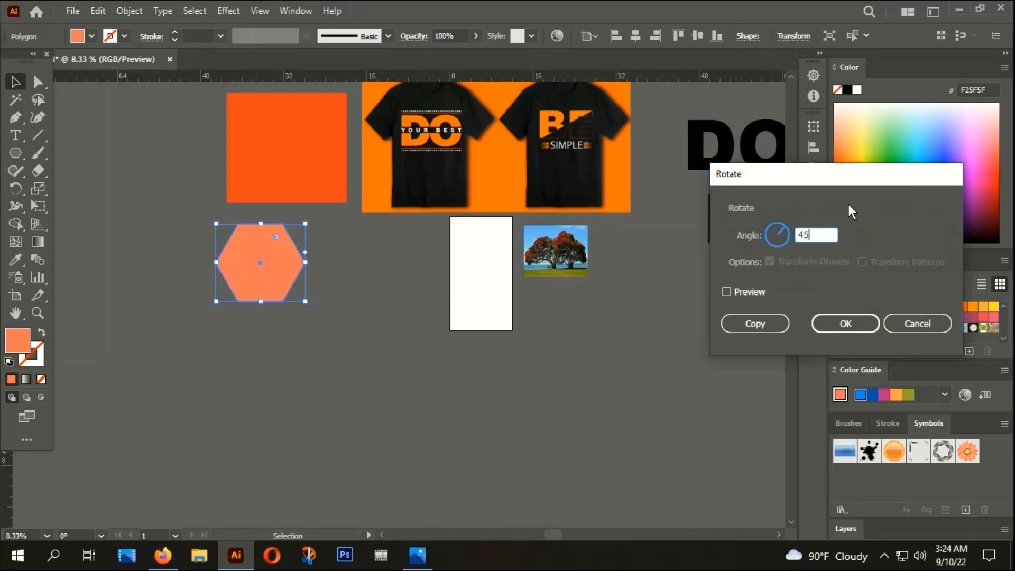
{"action": "left_click", "coordinate": [727, 291]}
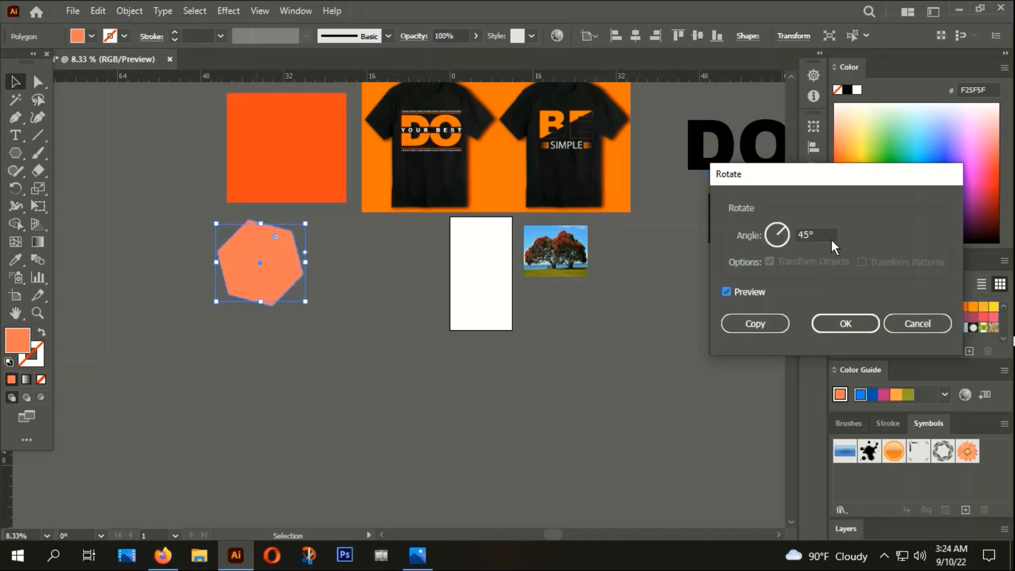
{"action": "left_click_drag", "start_coordinate": [829, 239], "coordinate": [781, 226]}
{"action": "type", "text": "90"}
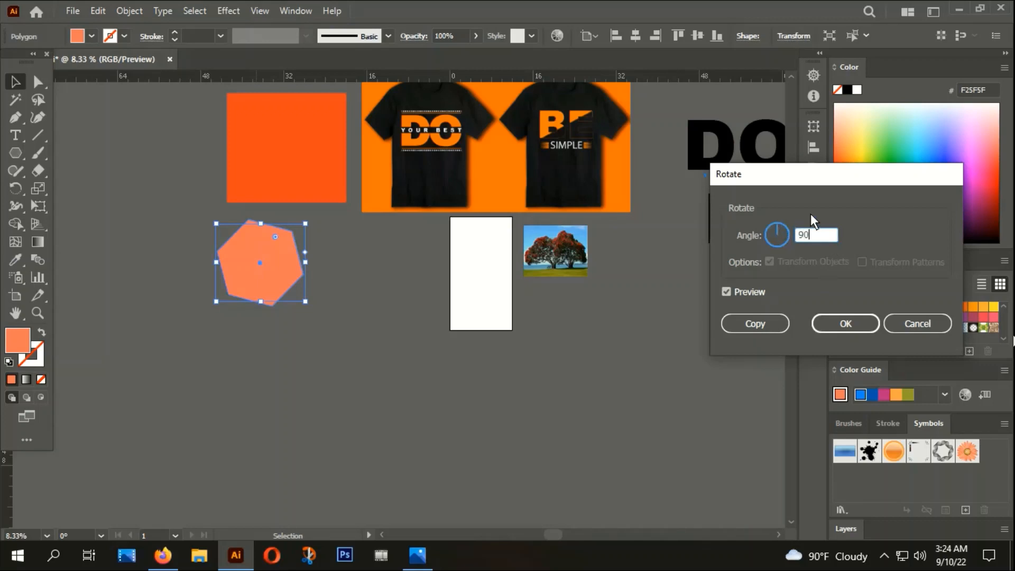
{"action": "left_click", "coordinate": [845, 323]}
{"action": "left_click", "coordinate": [359, 360]}
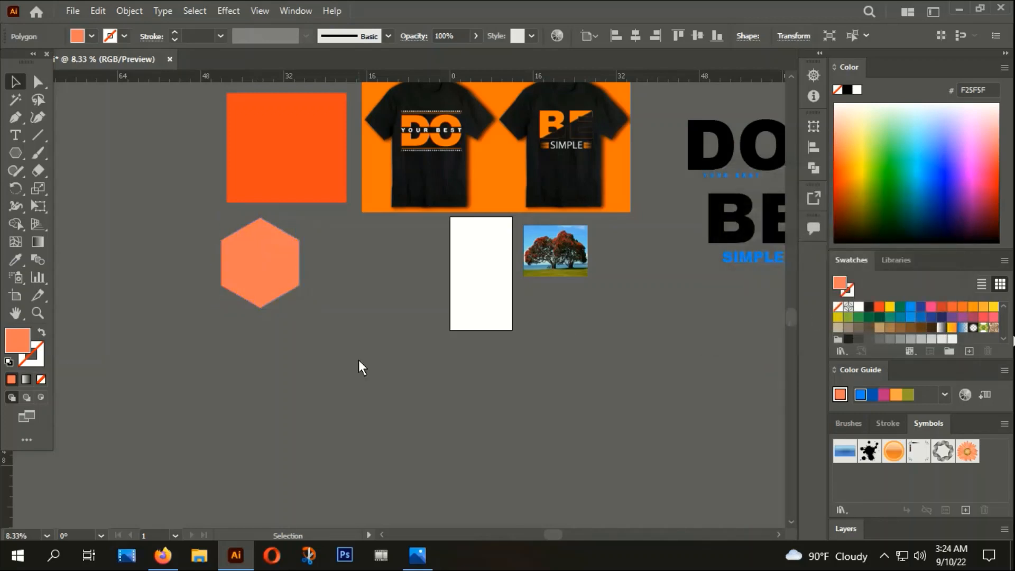
Step: Duplicate the hexagon around itself to build a honeycomb of seven hexagons with narrow gaps between them
{"action": "scroll", "coordinate": [227, 261], "scroll_direction": "up", "scroll_amount": 1}
{"action": "left_click", "coordinate": [244, 262]}
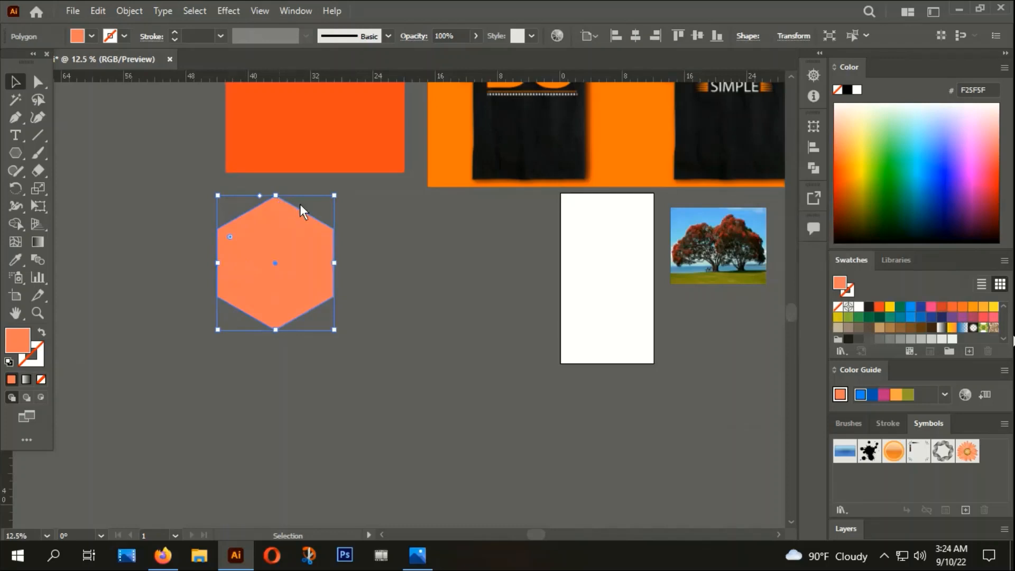
{"action": "left_click", "coordinate": [209, 244]}
{"action": "left_click", "coordinate": [248, 273]}
{"action": "left_click_drag", "start_coordinate": [273, 259], "coordinate": [460, 352]}
{"action": "left_click_drag", "start_coordinate": [465, 354], "coordinate": [404, 462]}
{"action": "left_click_drag", "start_coordinate": [404, 461], "coordinate": [229, 360]}
{"action": "left_click", "coordinate": [161, 284]}
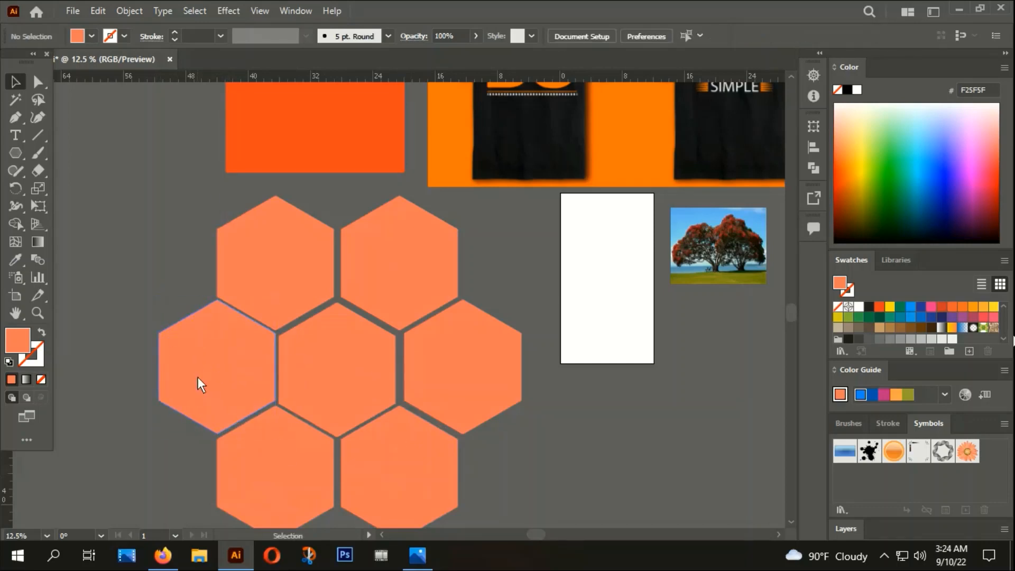
Step: Select all seven hexagons of the honeycomb and group them
{"action": "scroll", "coordinate": [187, 230], "scroll_direction": "down", "scroll_amount": 1}
{"action": "scroll", "coordinate": [209, 334], "scroll_direction": "up", "scroll_amount": 2}
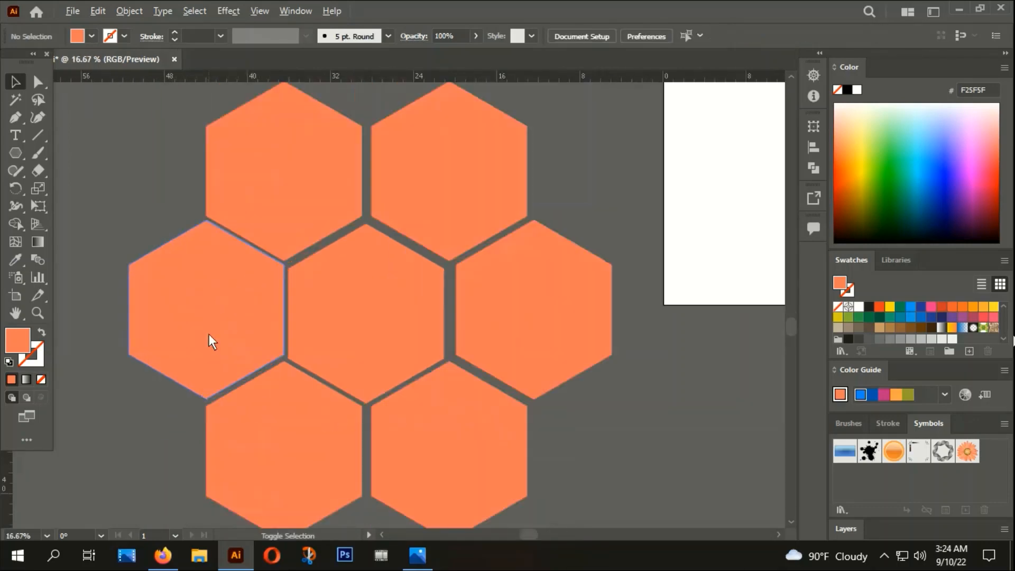
{"action": "left_click", "coordinate": [213, 319]}
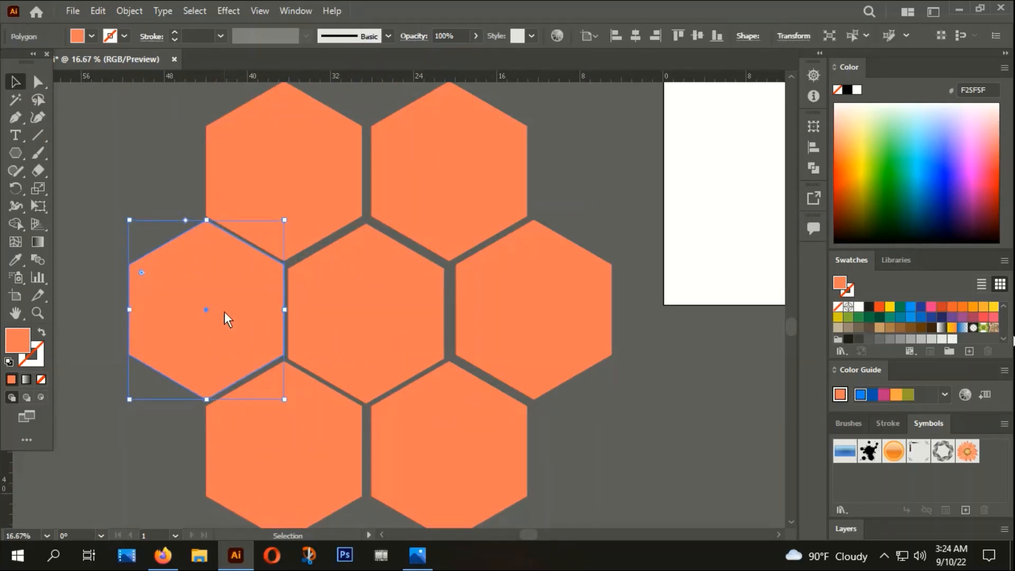
{"action": "left_click", "coordinate": [144, 115]}
{"action": "scroll", "coordinate": [159, 129], "scroll_direction": "down", "scroll_amount": 1}
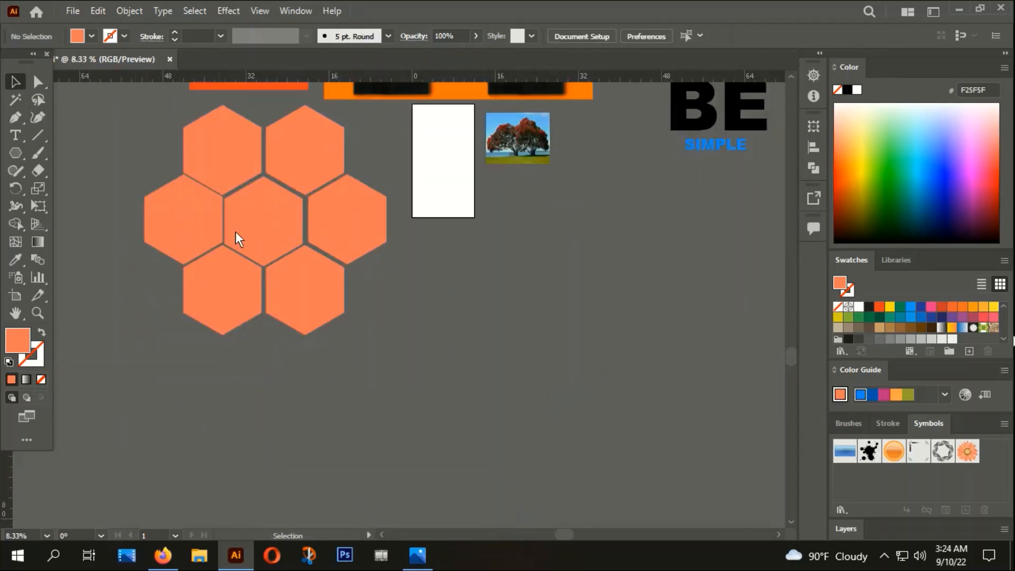
{"action": "key", "text": "ctrl+a"}
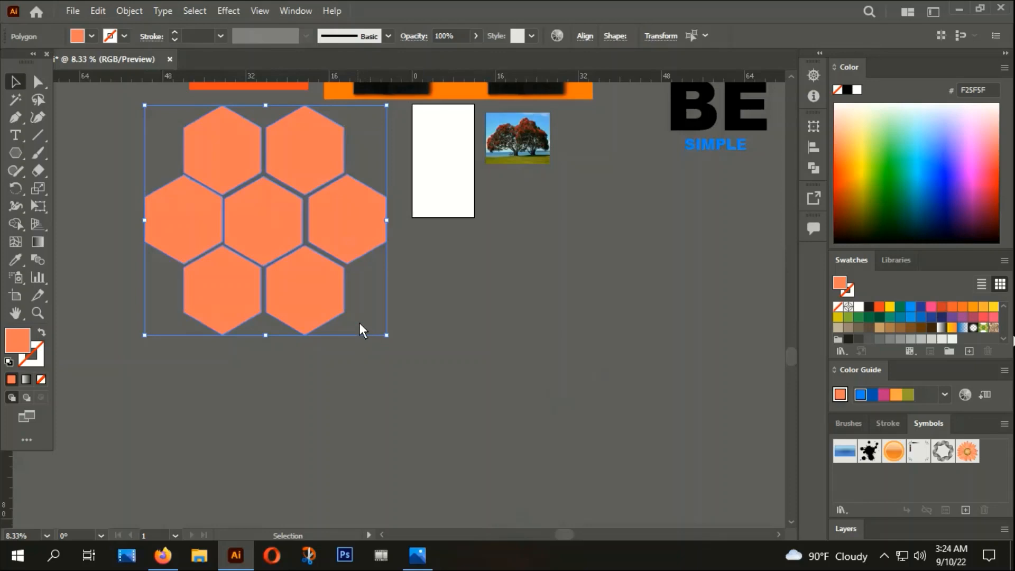
{"action": "right_click", "coordinate": [259, 164]}
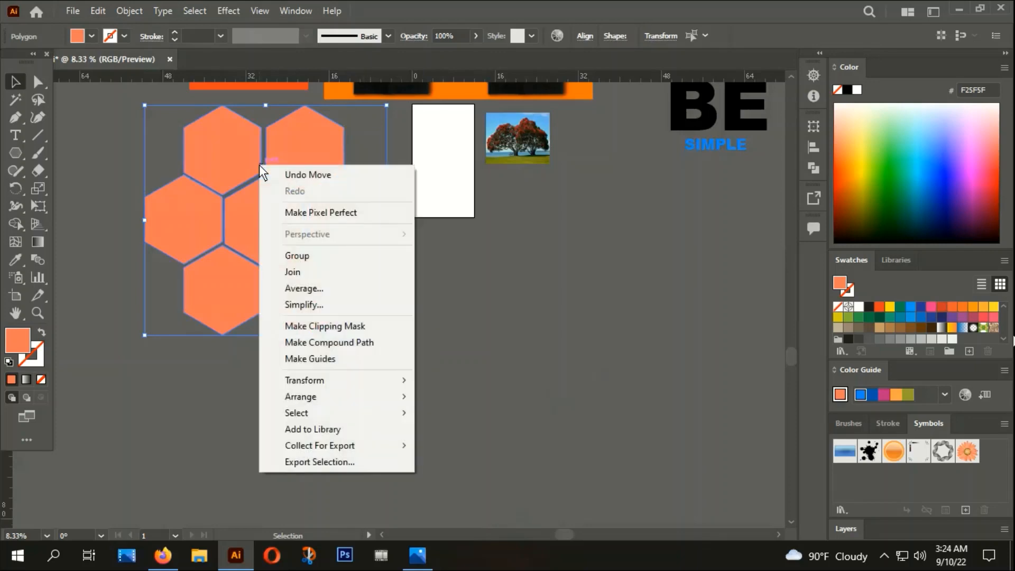
{"action": "left_click", "coordinate": [302, 255]}
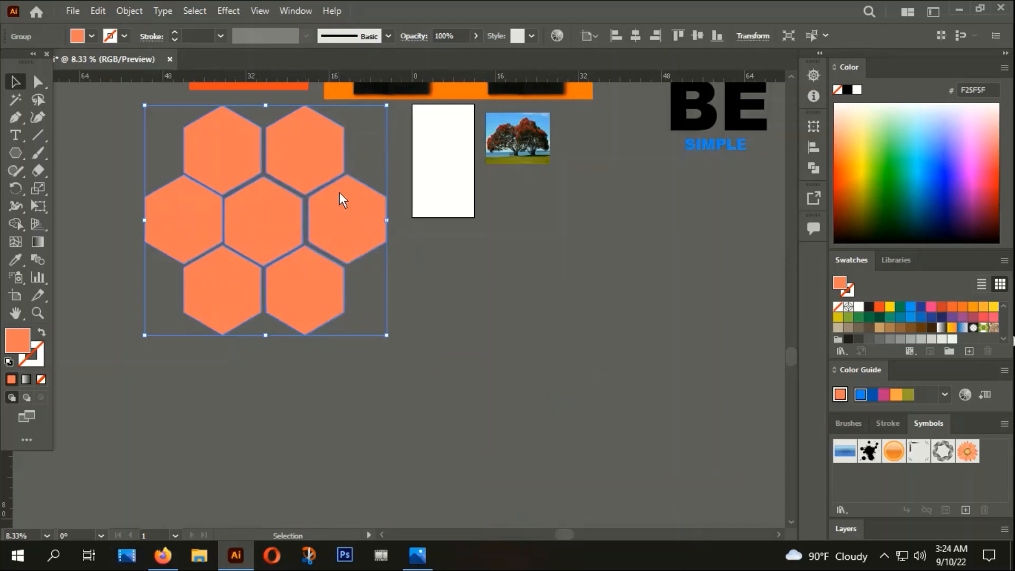
Step: Move the tree photo beside the honeycomb and enlarge it to about 63 by 50.5 in
{"action": "left_click", "coordinate": [519, 141]}
{"action": "left_click", "coordinate": [511, 250]}
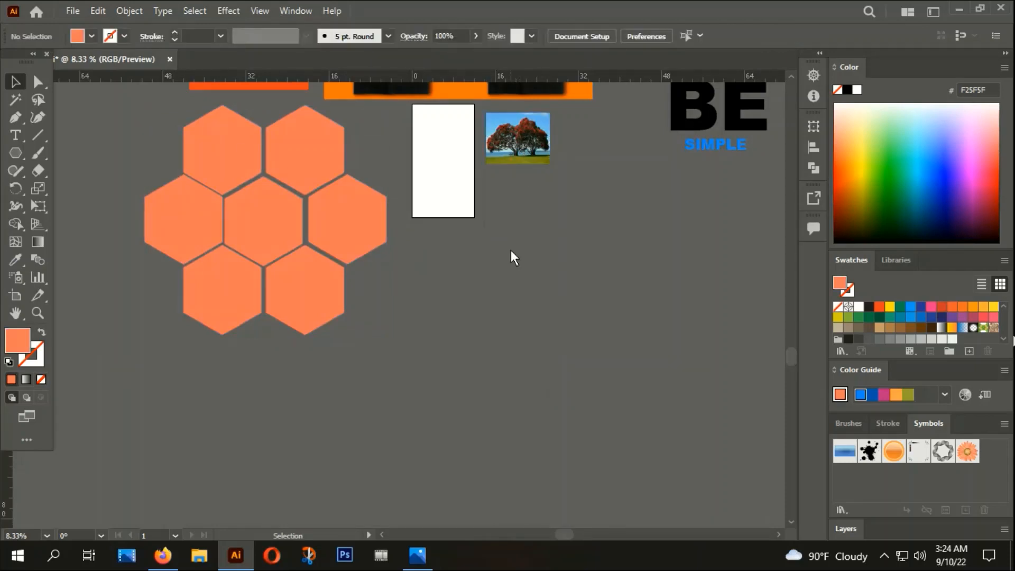
{"action": "left_click_drag", "start_coordinate": [520, 123], "coordinate": [470, 261]}
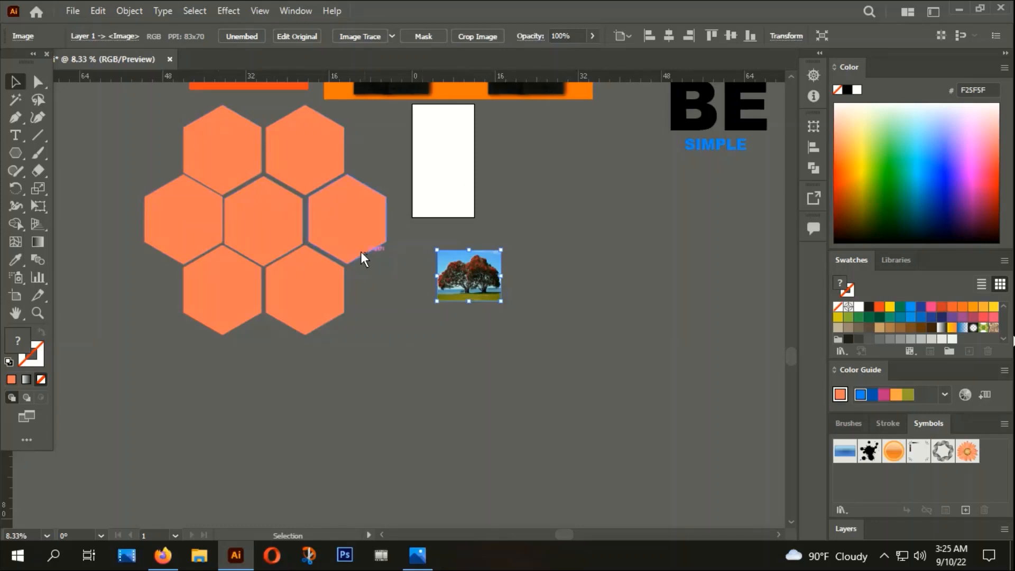
{"action": "left_click_drag", "start_coordinate": [501, 249], "coordinate": [599, 189]}
{"action": "left_click_drag", "start_coordinate": [476, 322], "coordinate": [580, 311]}
{"action": "key", "text": "ctrl+minus"}
Step: Duplicate the honeycomb group below the original and place the original over the tree photo
{"action": "left_click", "coordinate": [335, 231]}
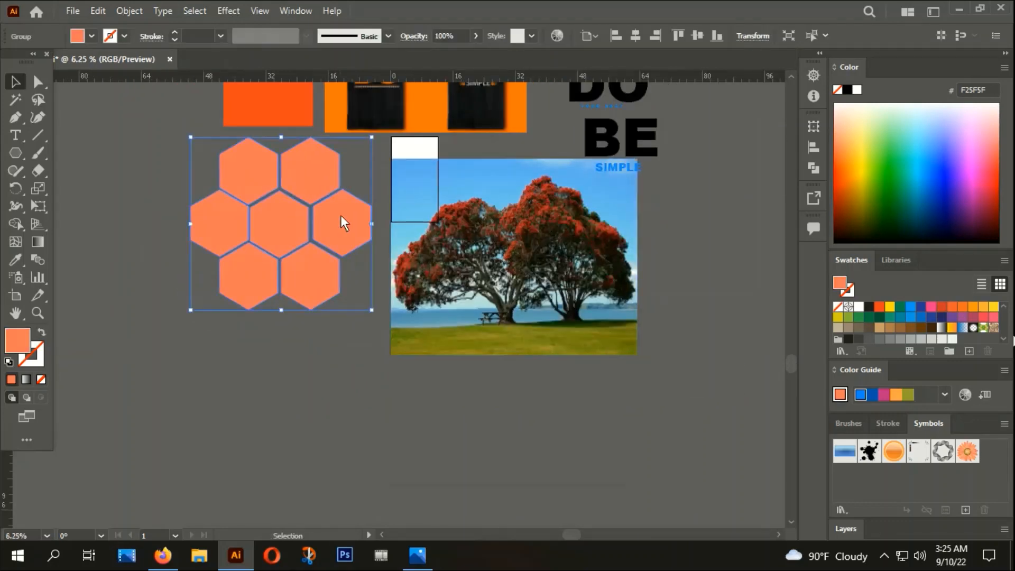
{"action": "left_click_drag", "start_coordinate": [341, 215], "coordinate": [316, 418]}
{"action": "left_click_drag", "start_coordinate": [449, 404], "coordinate": [386, 398]}
{"action": "left_click", "coordinate": [386, 398]}
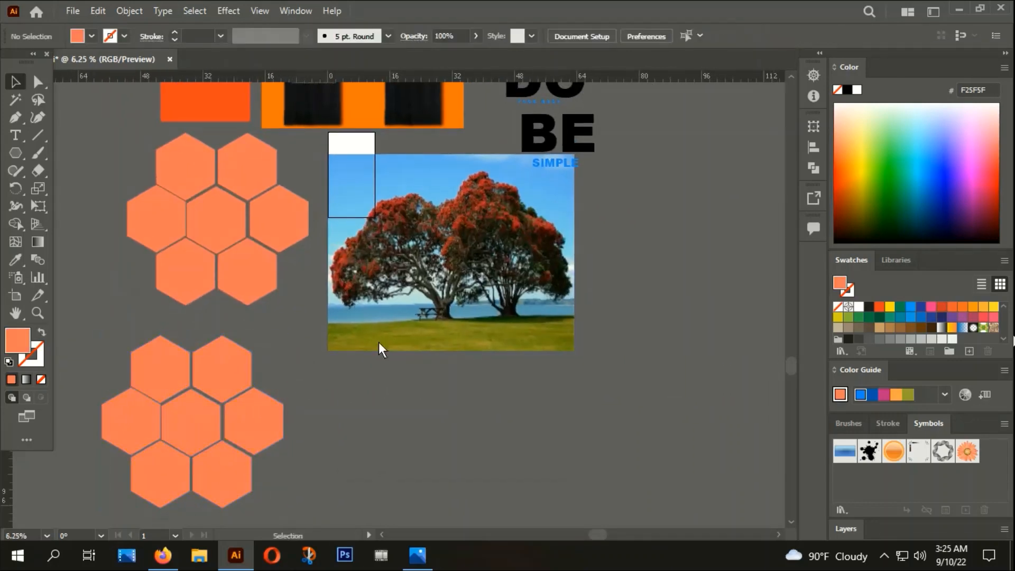
{"action": "left_click_drag", "start_coordinate": [268, 216], "coordinate": [492, 254]}
{"action": "left_click", "coordinate": [439, 408]}
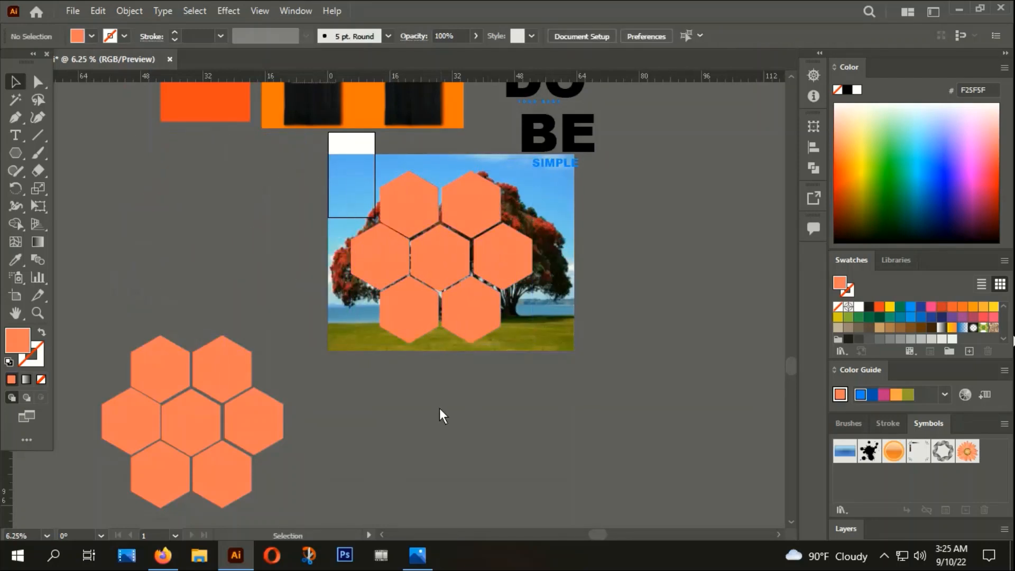
Step: Try to make a clipping mask from the tree photo and the honeycomb group over it
{"action": "left_click", "coordinate": [518, 245]}
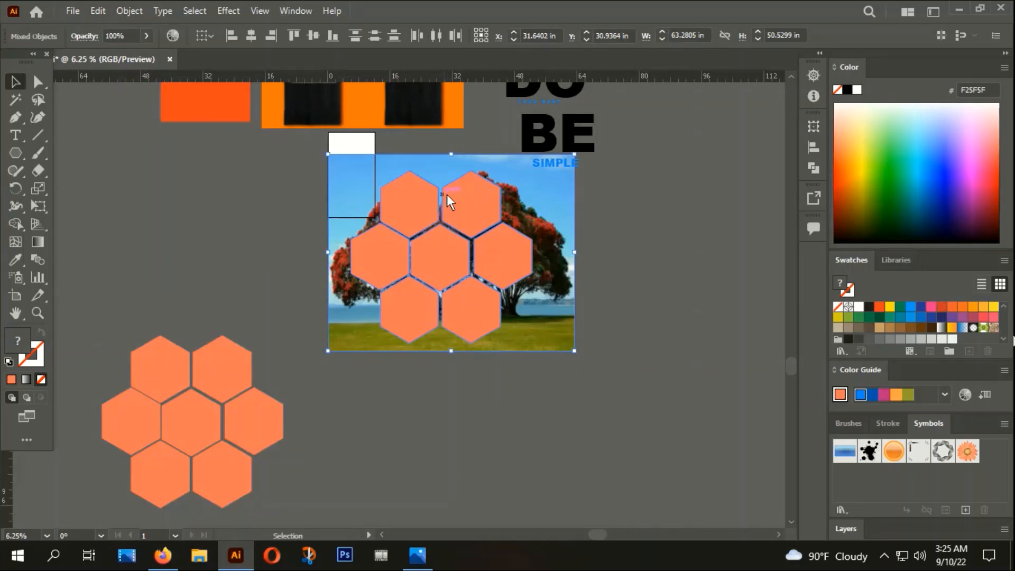
{"action": "right_click", "coordinate": [469, 209]}
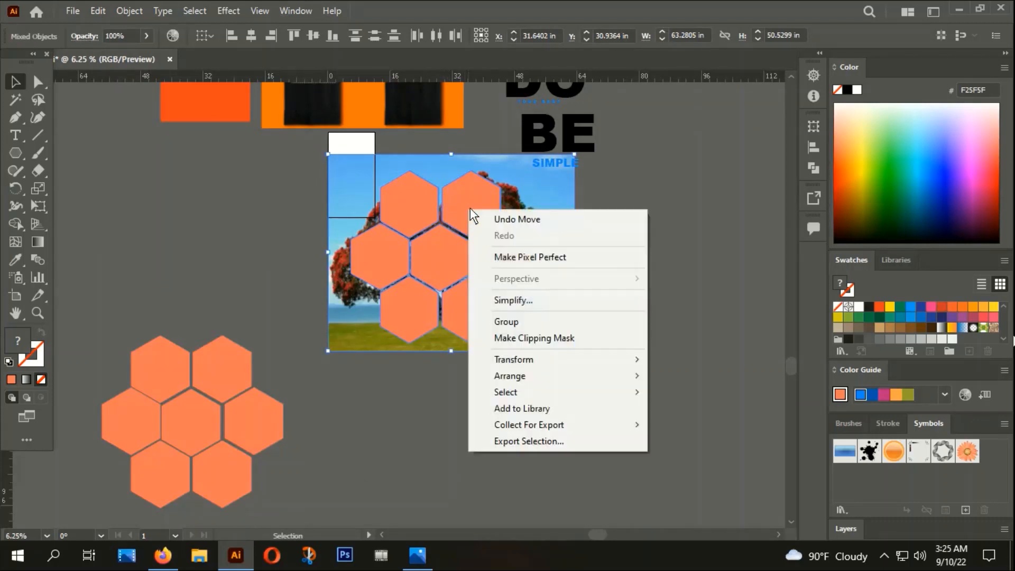
{"action": "left_click", "coordinate": [528, 337]}
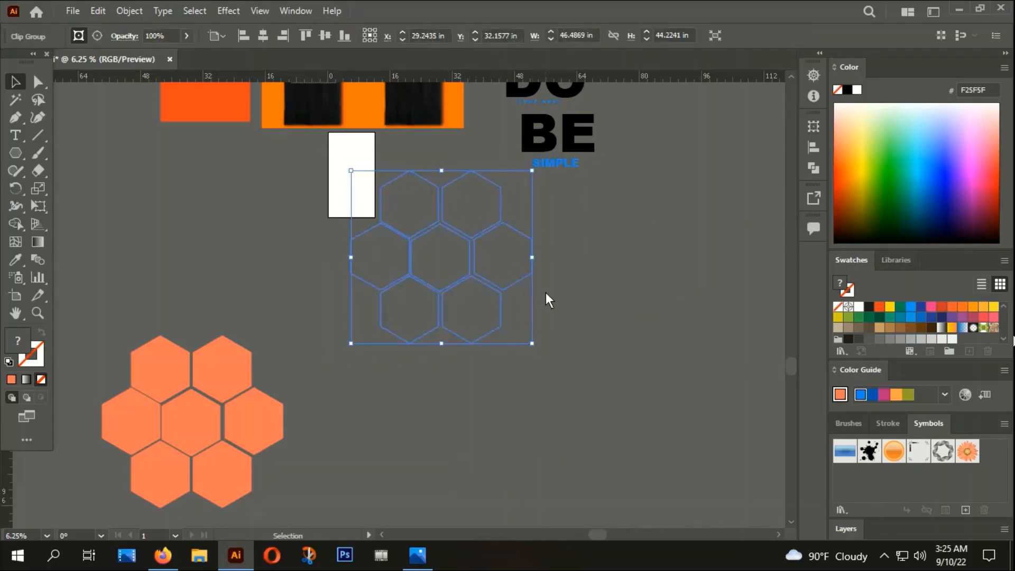
{"action": "key", "text": "ctrl+z"}
{"action": "left_click", "coordinate": [662, 286]}
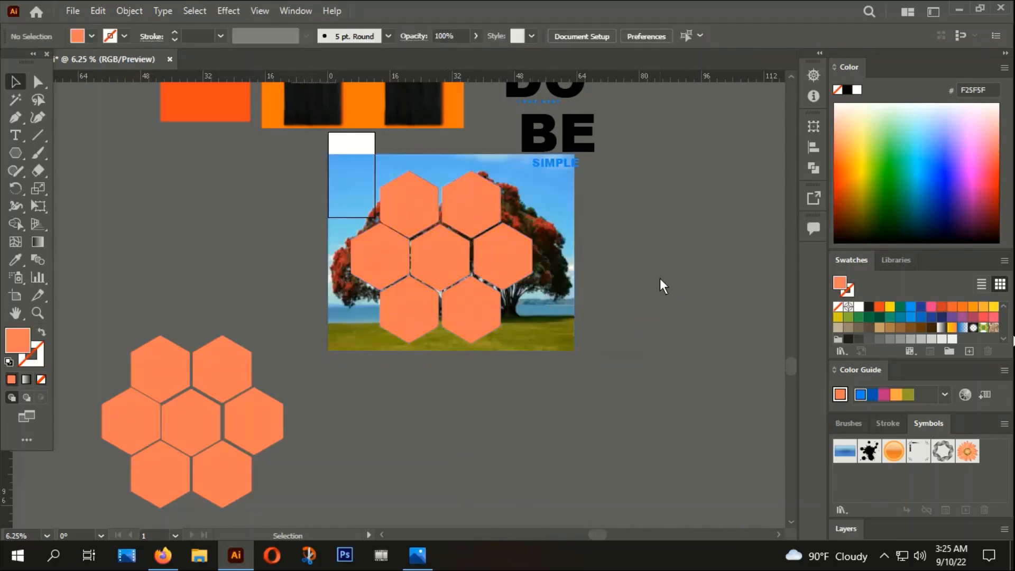
Step: Nudge the honeycomb group slightly to the right over the tree photo
{"action": "left_click", "coordinate": [495, 259]}
{"action": "left_click_drag", "start_coordinate": [495, 259], "coordinate": [499, 258]}
{"action": "left_click", "coordinate": [621, 265]}
{"action": "scroll", "coordinate": [480, 311], "scroll_direction": "up", "scroll_amount": 2}
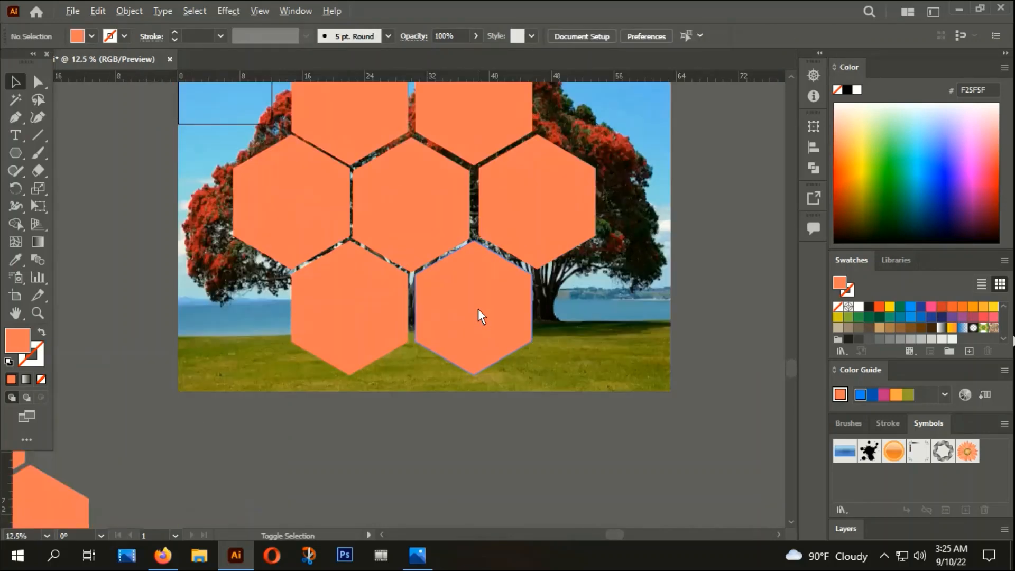
{"action": "scroll", "coordinate": [500, 209], "scroll_direction": "down", "scroll_amount": 2}
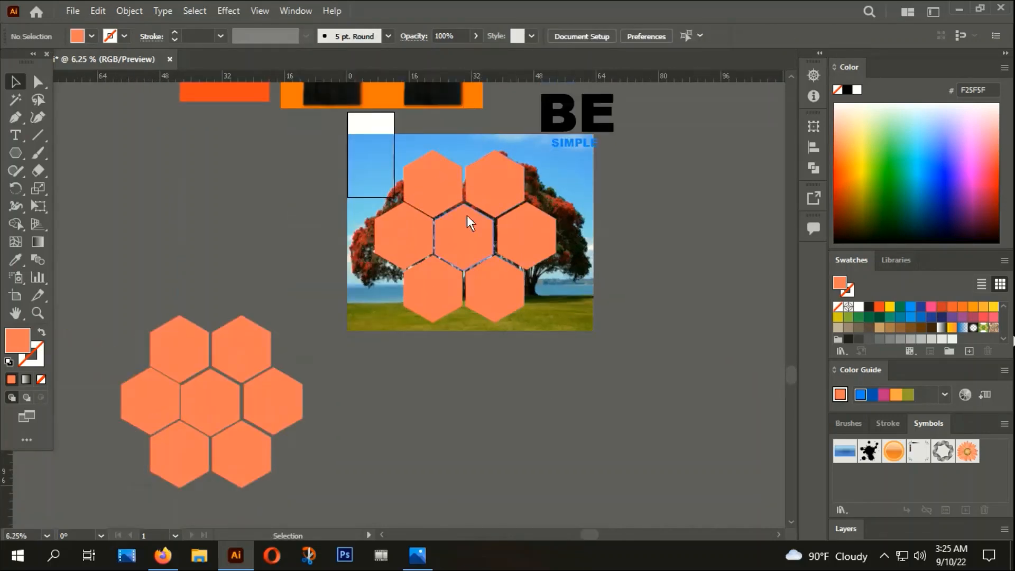
Step: Combine the grouped honeycomb hexagons over the tree photo into a compound path
{"action": "left_click", "coordinate": [453, 219]}
{"action": "key", "text": "a"}
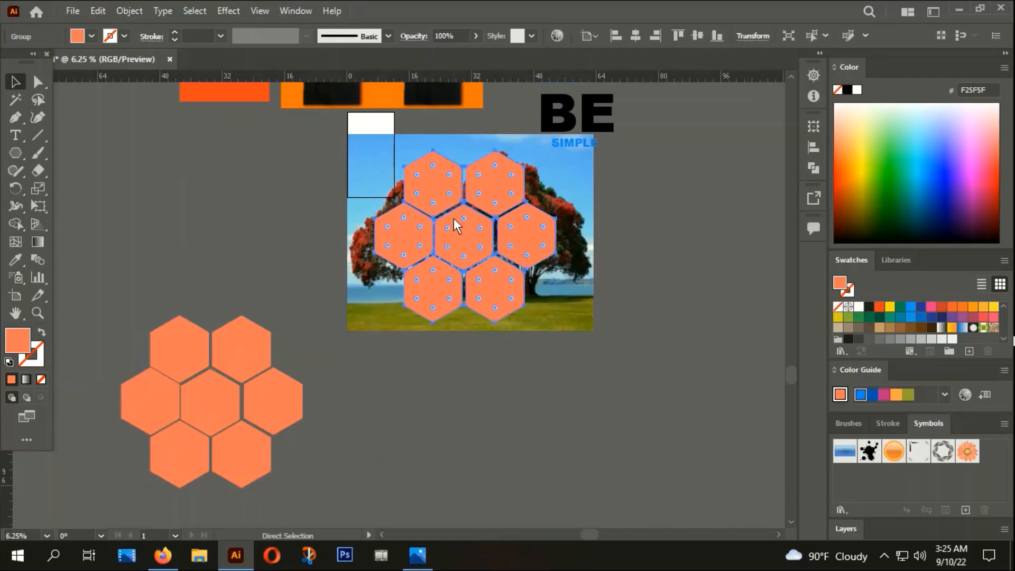
{"action": "key", "text": "ctrl+8"}
{"action": "key", "text": "v"}
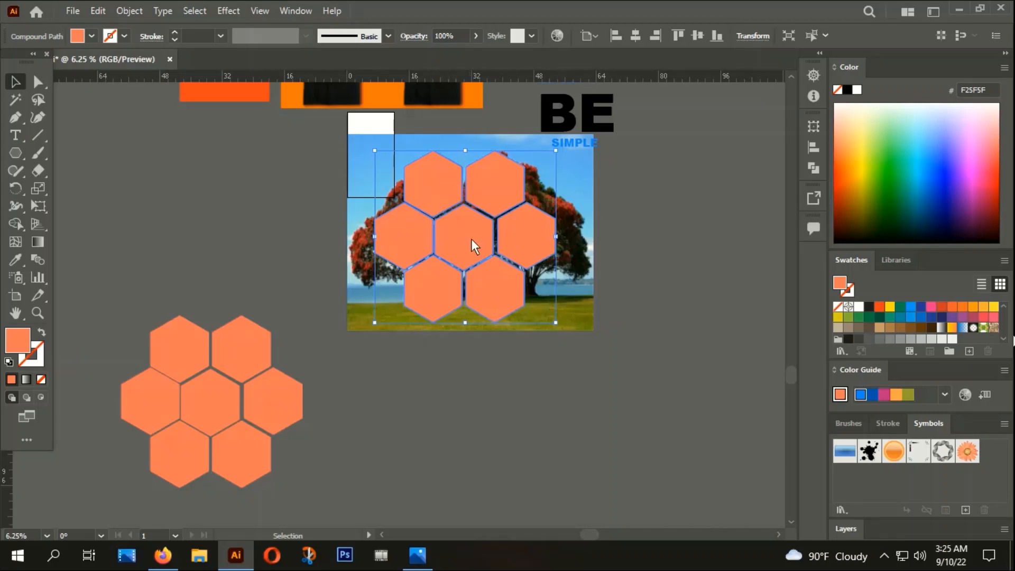
Step: Make a clipping mask from the honeycomb compound path and the tree photo, and undo it
{"action": "left_click_drag", "start_coordinate": [479, 343], "coordinate": [527, 232]}
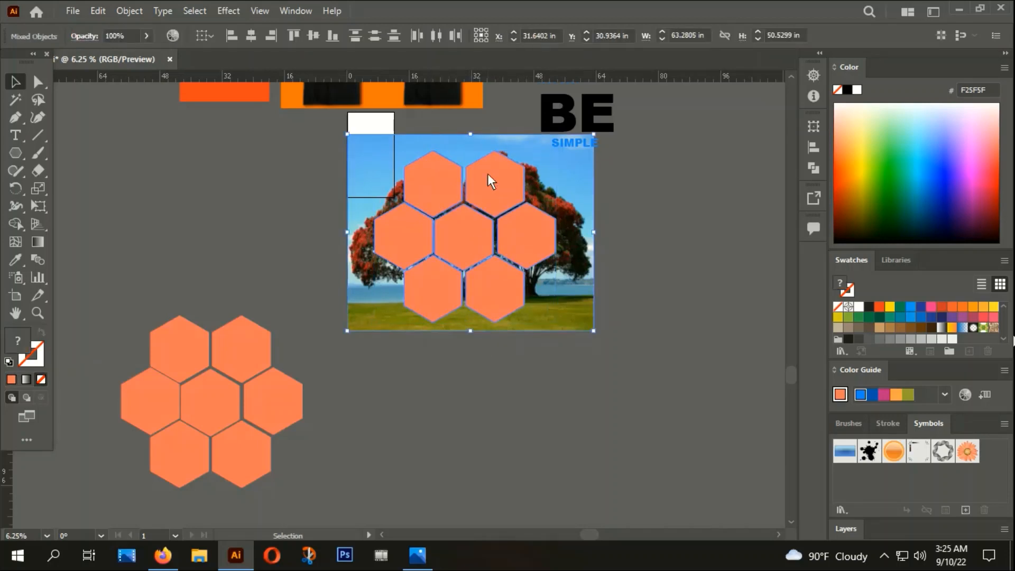
{"action": "right_click", "coordinate": [486, 202]}
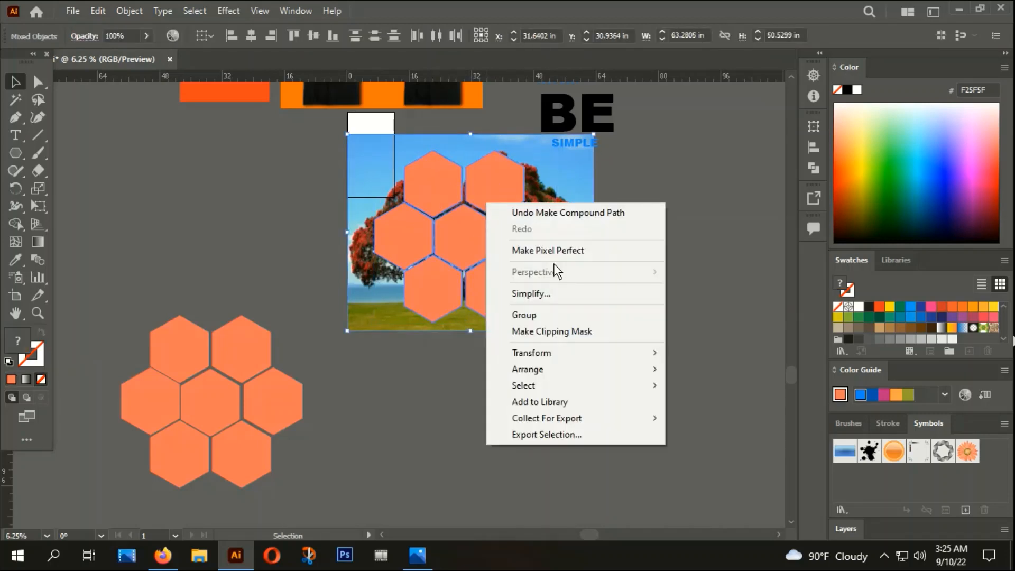
{"action": "left_click", "coordinate": [551, 332]}
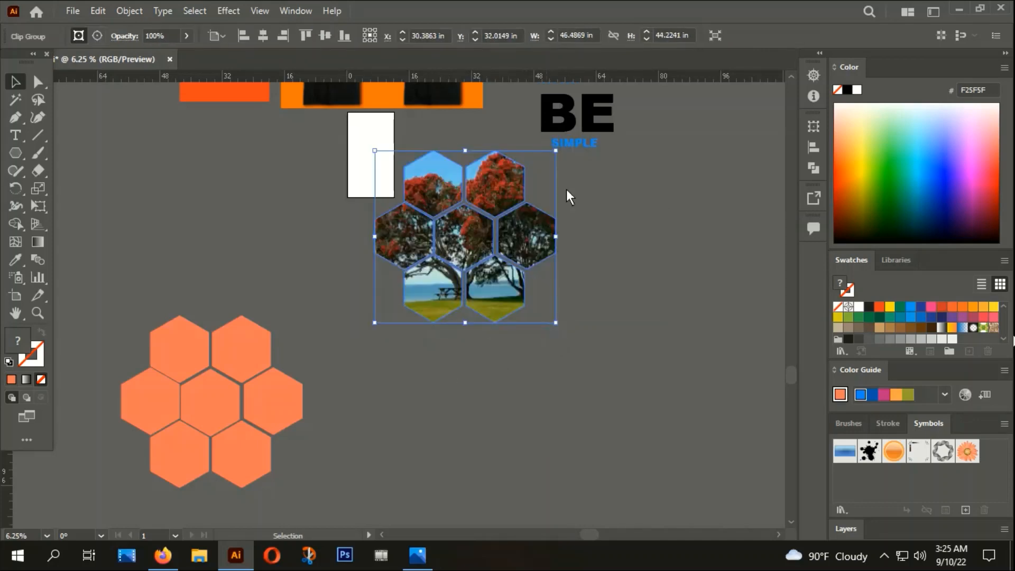
{"action": "left_click", "coordinate": [618, 217]}
{"action": "key", "text": "ctrl+z"}
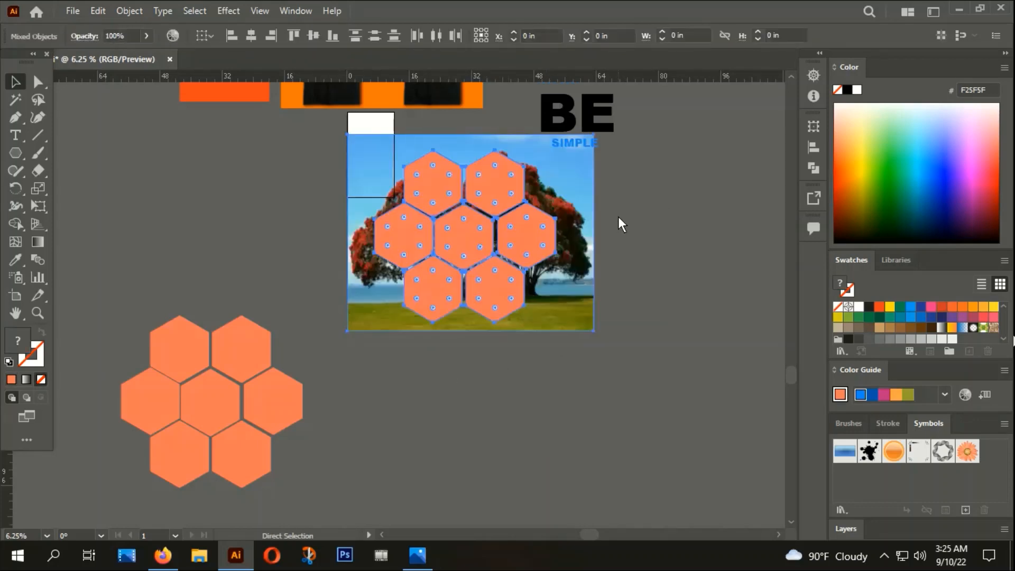
{"action": "left_click", "coordinate": [619, 216]}
{"action": "scroll", "coordinate": [620, 233], "scroll_direction": "right", "scroll_amount": 2}
{"action": "scroll", "coordinate": [620, 233], "scroll_direction": "down", "scroll_amount": 1}
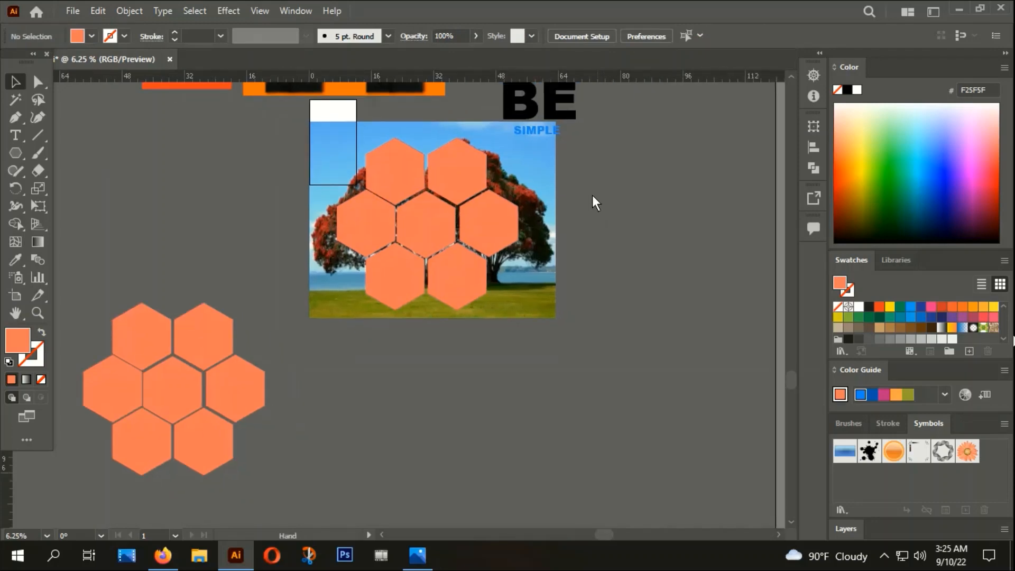
{"action": "left_click", "coordinate": [479, 212]}
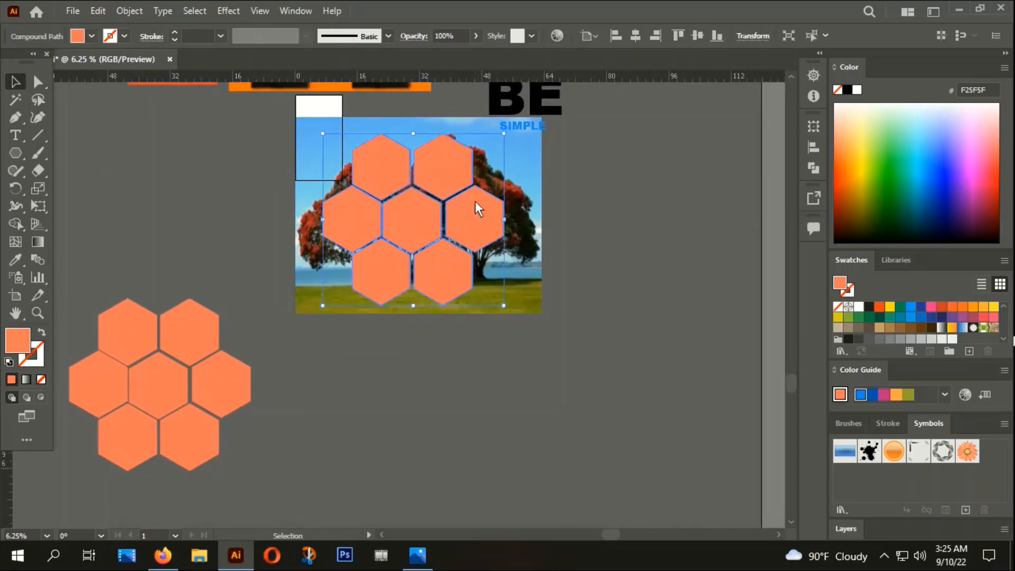
{"action": "right_click", "coordinate": [472, 198]}
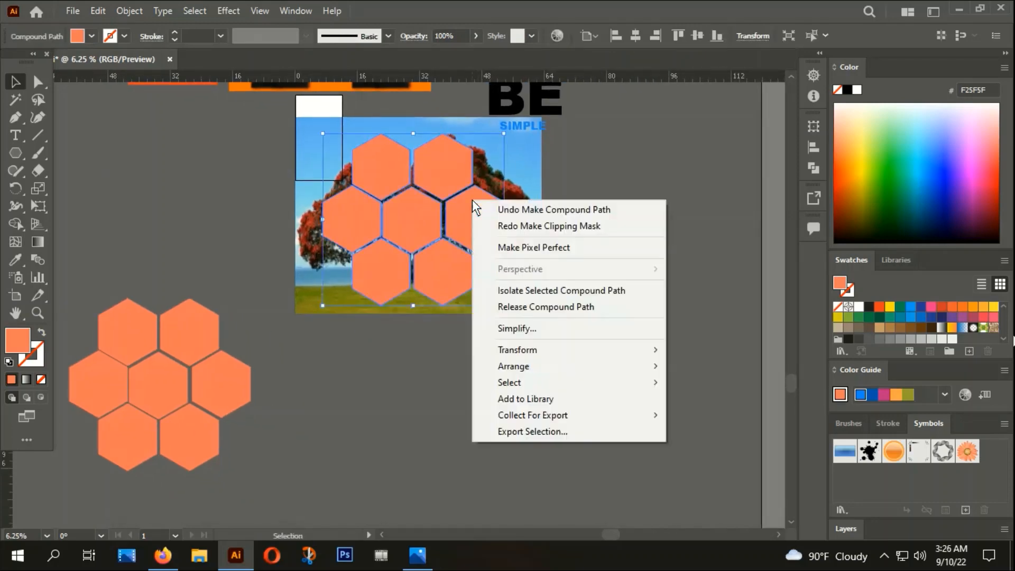
{"action": "left_click", "coordinate": [419, 213]}
{"action": "left_click", "coordinate": [132, 10]}
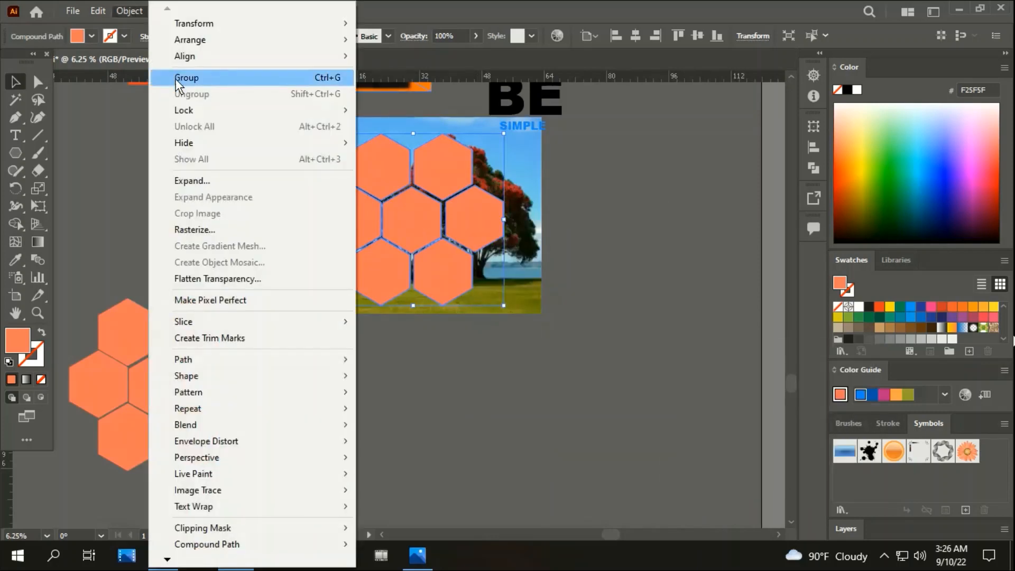
{"action": "left_click", "coordinate": [573, 271]}
Step: Release the honeycomb's compound path and move its right-hand hexagon off the tree photo to the right
{"action": "left_click", "coordinate": [468, 220]}
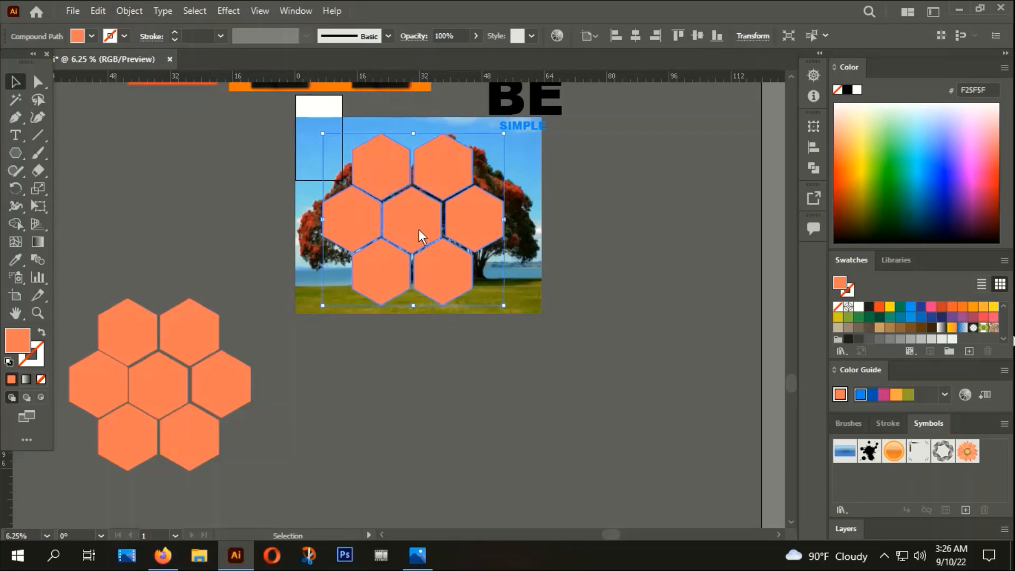
{"action": "right_click", "coordinate": [388, 206]}
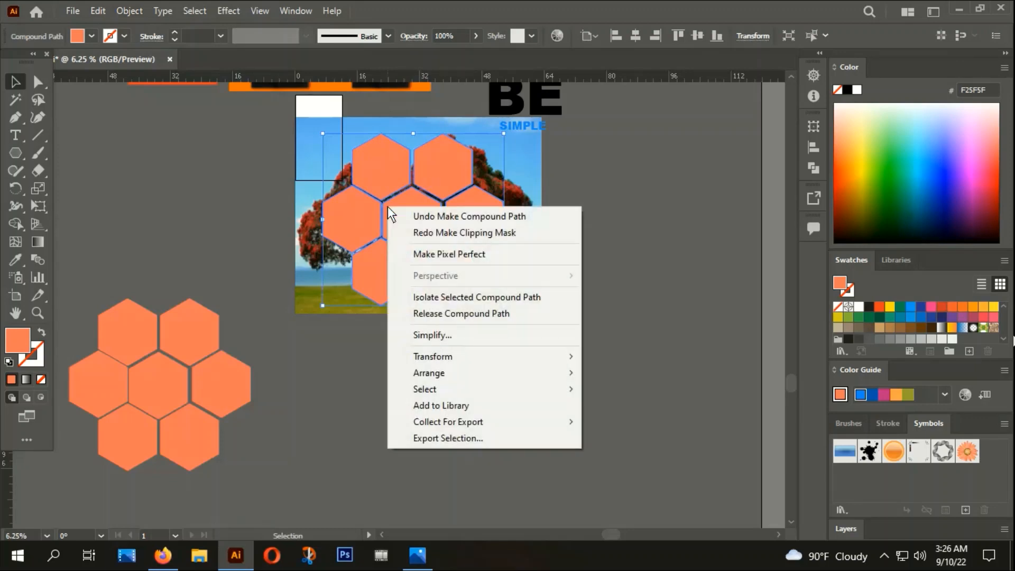
{"action": "left_click", "coordinate": [456, 313]}
{"action": "left_click_drag", "start_coordinate": [466, 220], "coordinate": [636, 214]}
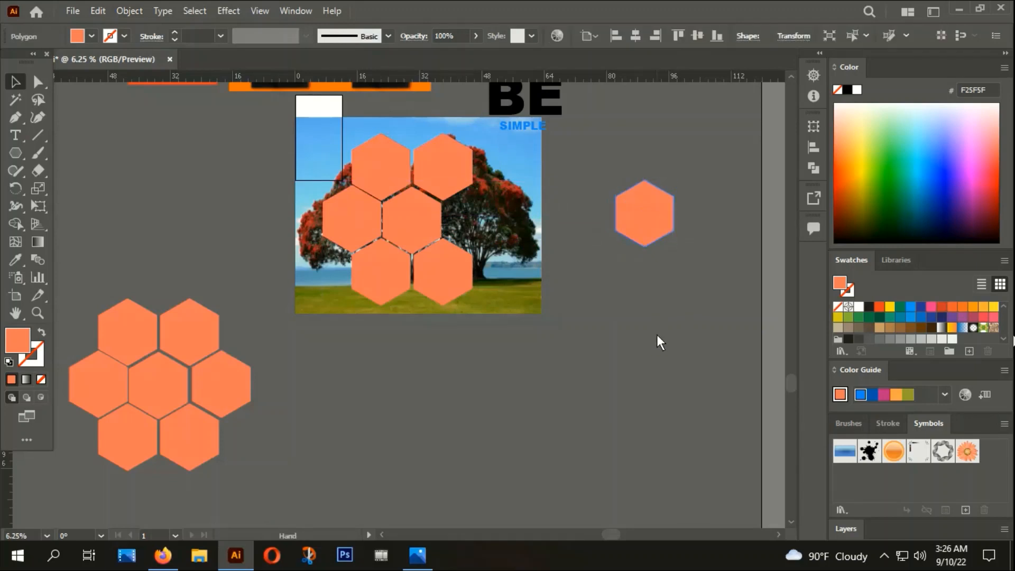
Step: Move the tree photo away from the honeycomb so it lies behind the separated single hexagon
{"action": "left_click_drag", "start_coordinate": [656, 334], "coordinate": [574, 336]}
{"action": "left_click", "coordinate": [568, 341]}
{"action": "left_click_drag", "start_coordinate": [424, 232], "coordinate": [640, 226]}
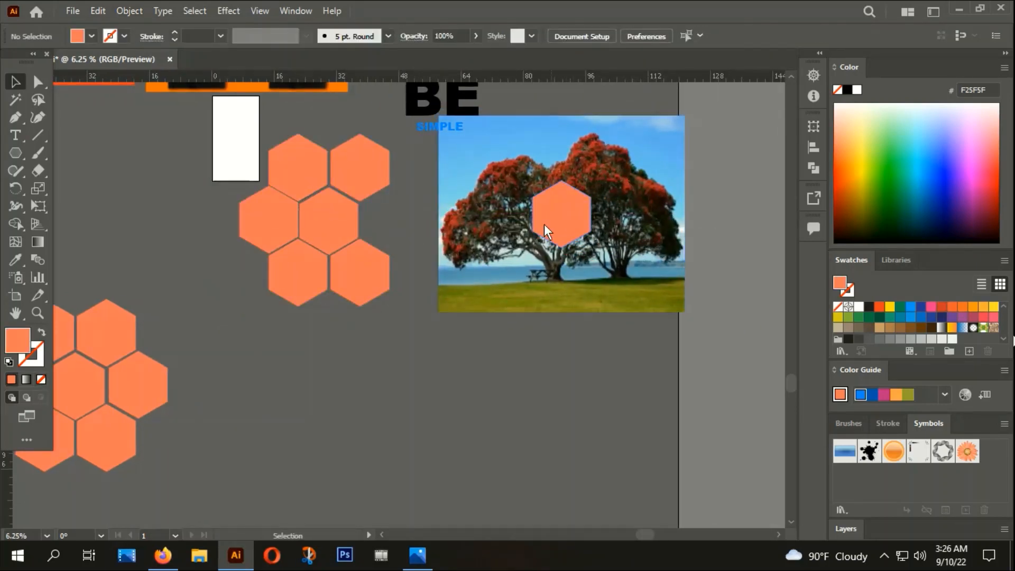
Step: Make a clipping mask from the single hexagon and the tree photo, and undo it
{"action": "left_click", "coordinate": [604, 225]}
{"action": "left_click", "coordinate": [559, 201], "text": "shift"}
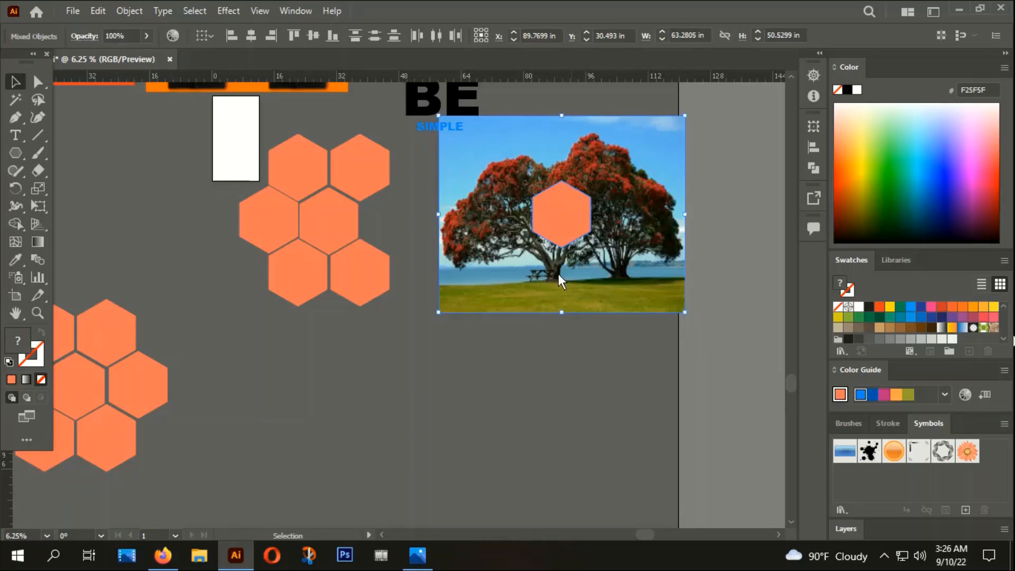
{"action": "right_click", "coordinate": [566, 207]}
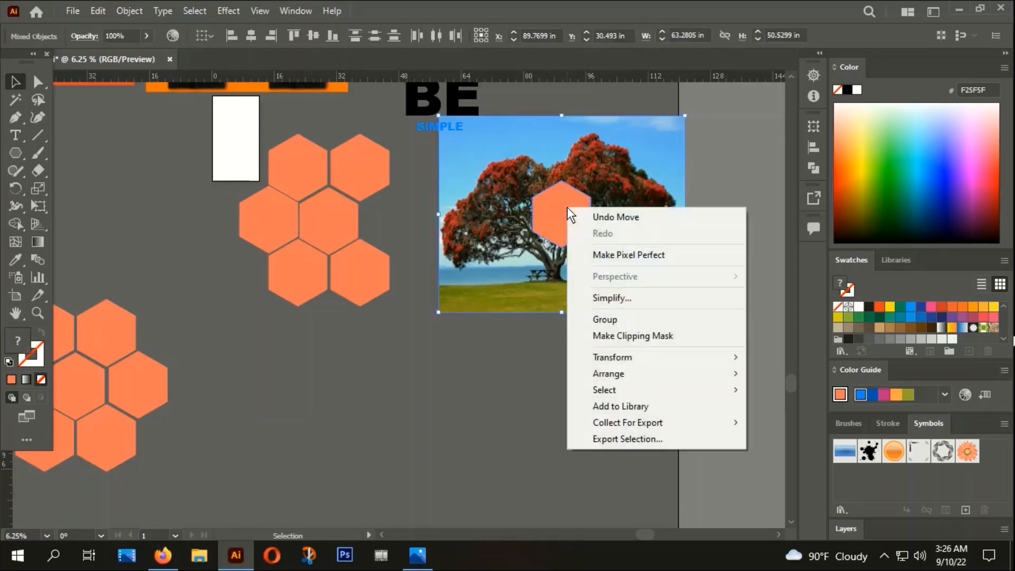
{"action": "left_click", "coordinate": [632, 336]}
{"action": "key", "text": "ctrl+z"}
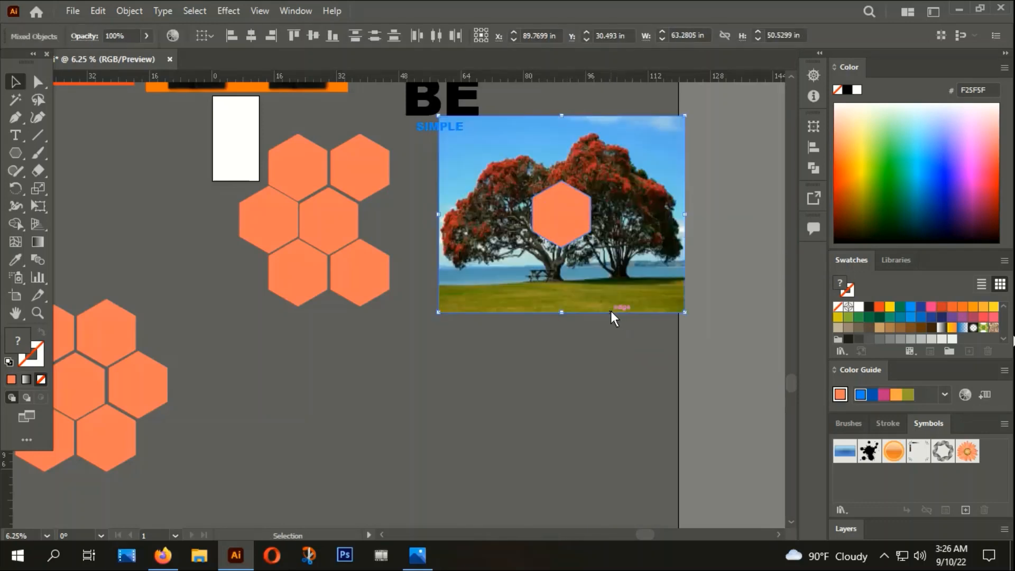
Step: Move the single hexagon back into the honeycomb's right-hand gap, with the tree photo set further right of the honeycomb
{"action": "left_click_drag", "start_coordinate": [569, 215], "coordinate": [398, 224]}
{"action": "left_click", "coordinate": [551, 367]}
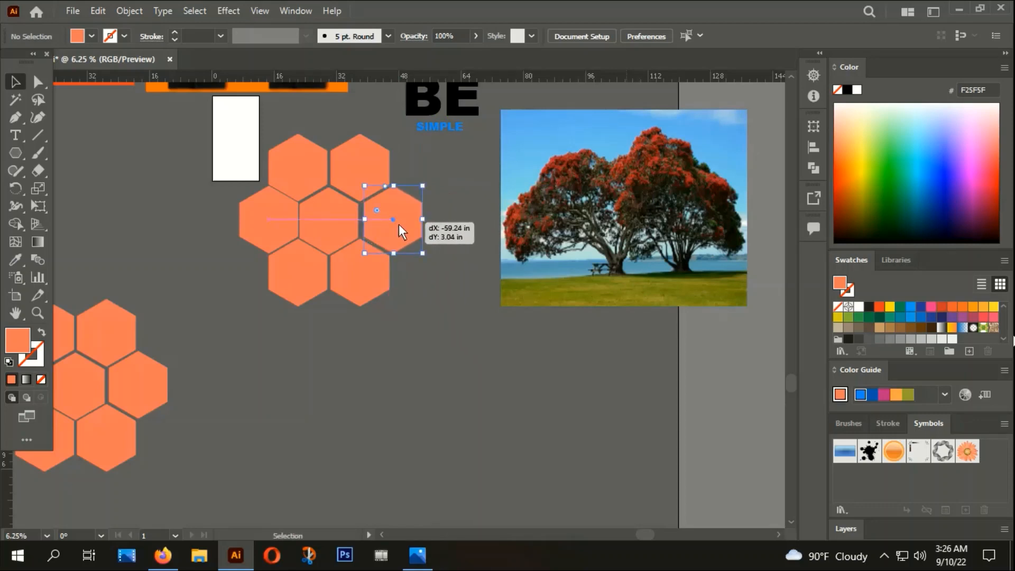
{"action": "left_click", "coordinate": [452, 211]}
Step: Select all seven honeycomb hexagons, make them a compound path, and undo it
{"action": "left_click", "coordinate": [379, 168]}
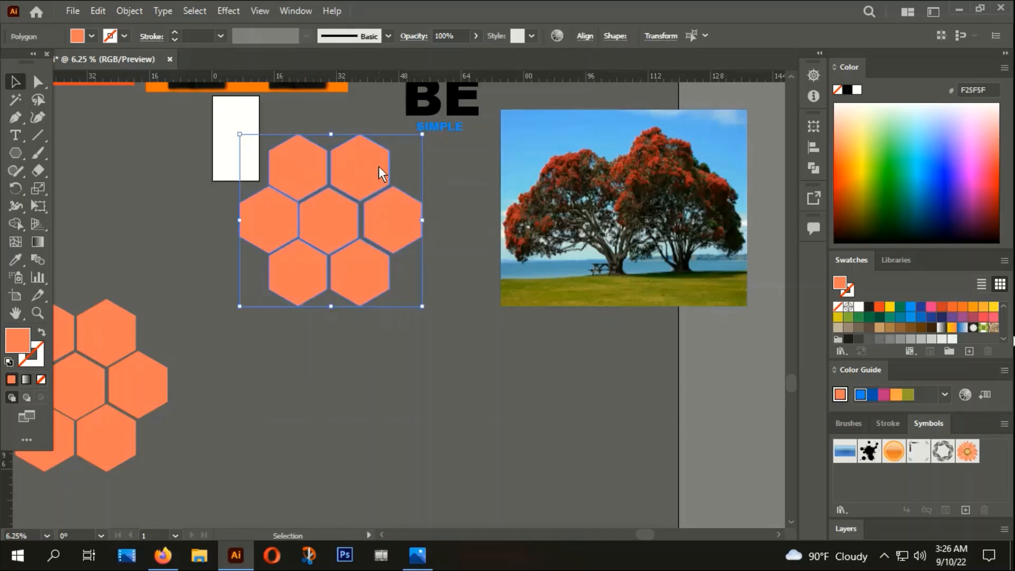
{"action": "right_click", "coordinate": [314, 180]}
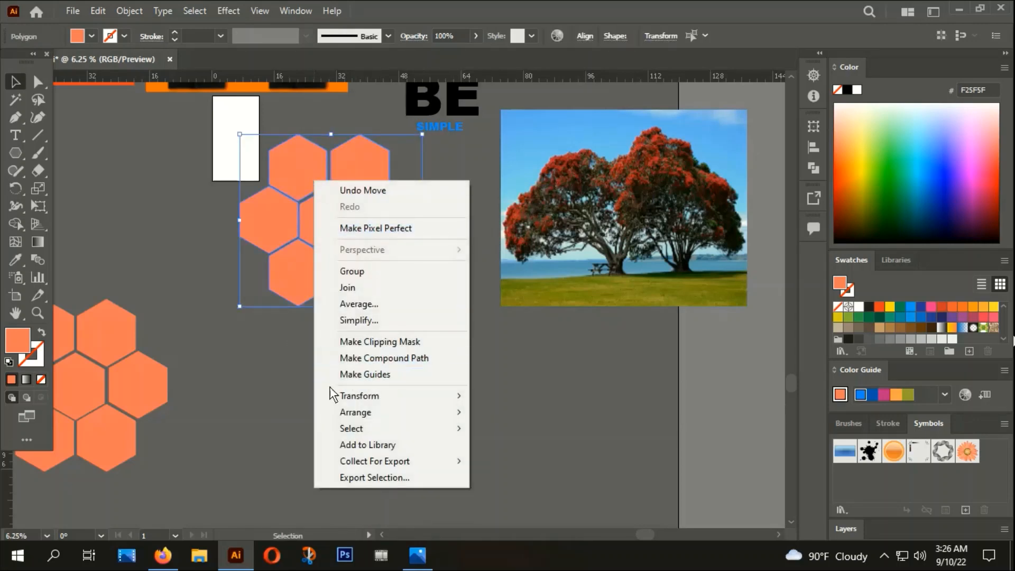
{"action": "mouse_move", "coordinate": [328, 414]}
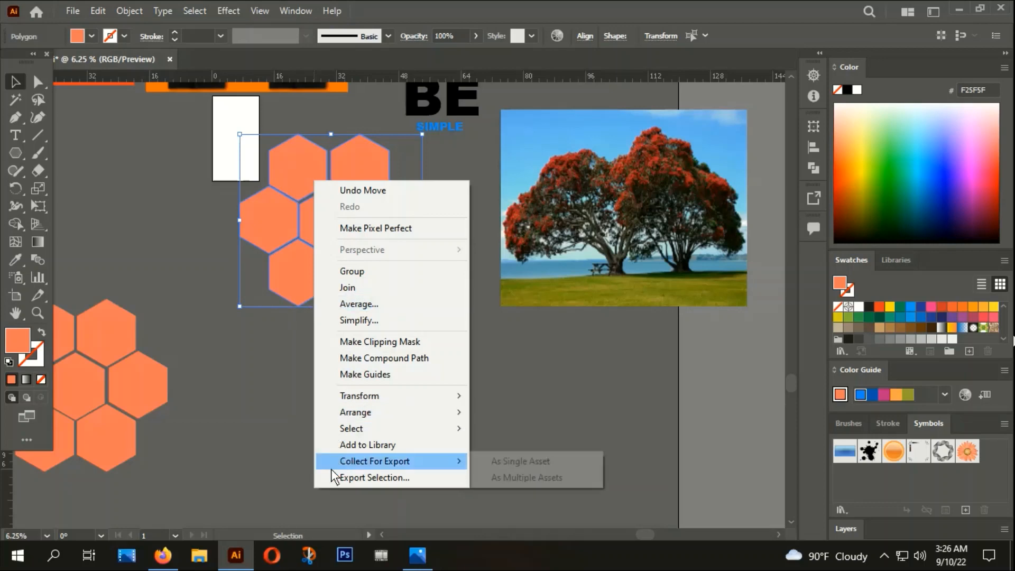
{"action": "left_click", "coordinate": [260, 360]}
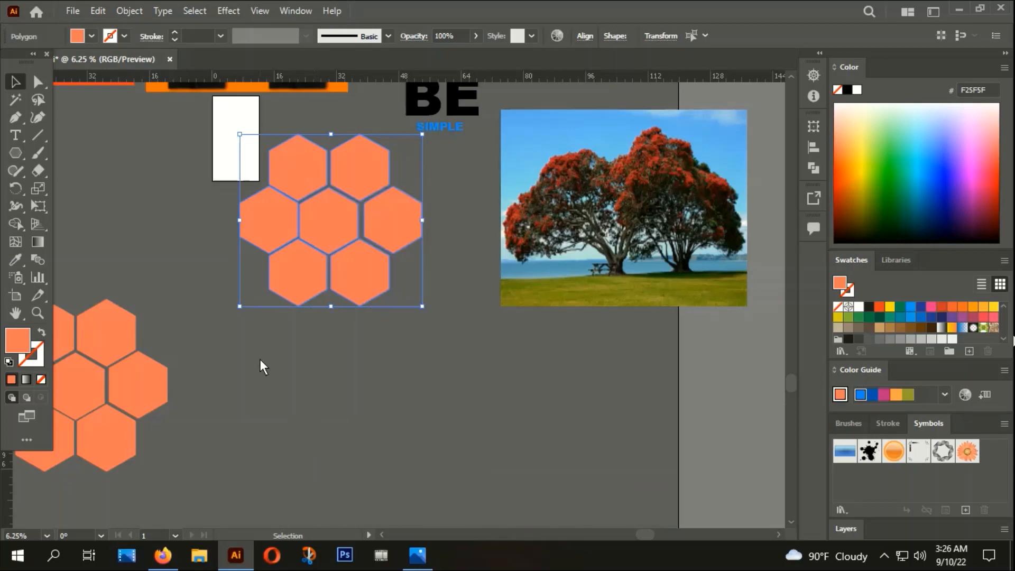
{"action": "left_click_drag", "start_coordinate": [260, 361], "coordinate": [374, 169]}
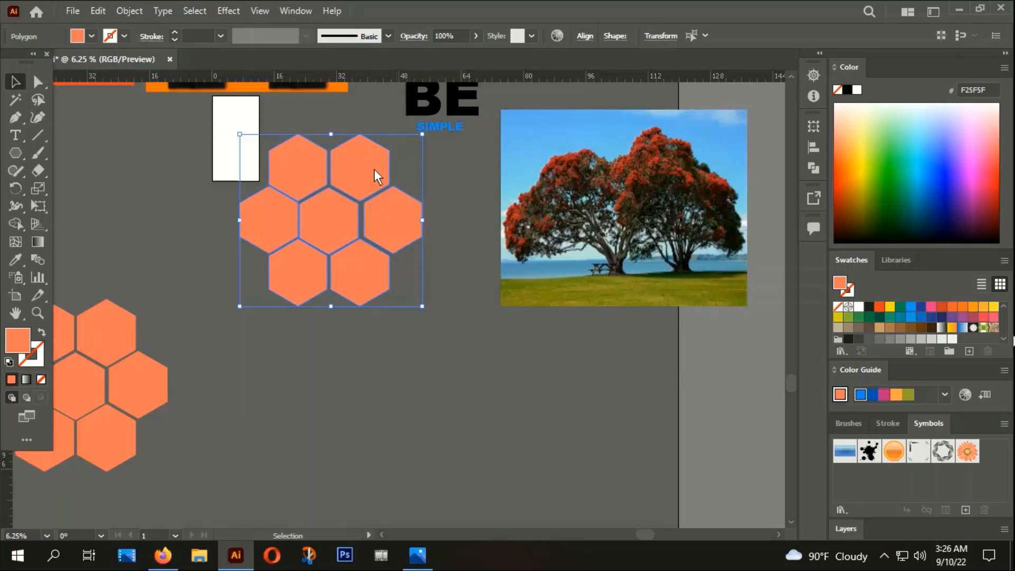
{"action": "right_click", "coordinate": [319, 193]}
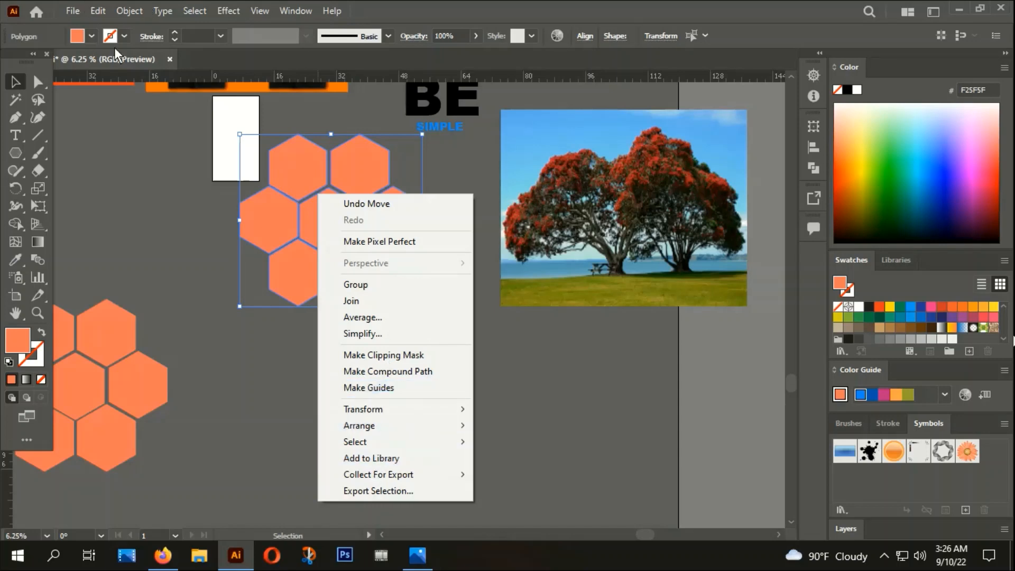
{"action": "left_click", "coordinate": [126, 13]}
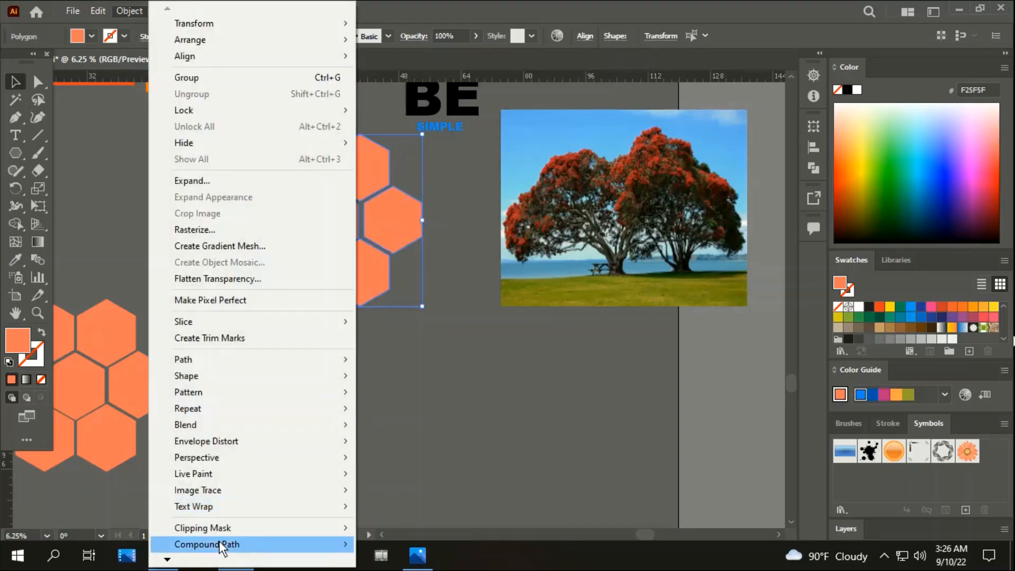
{"action": "mouse_move", "coordinate": [217, 544]}
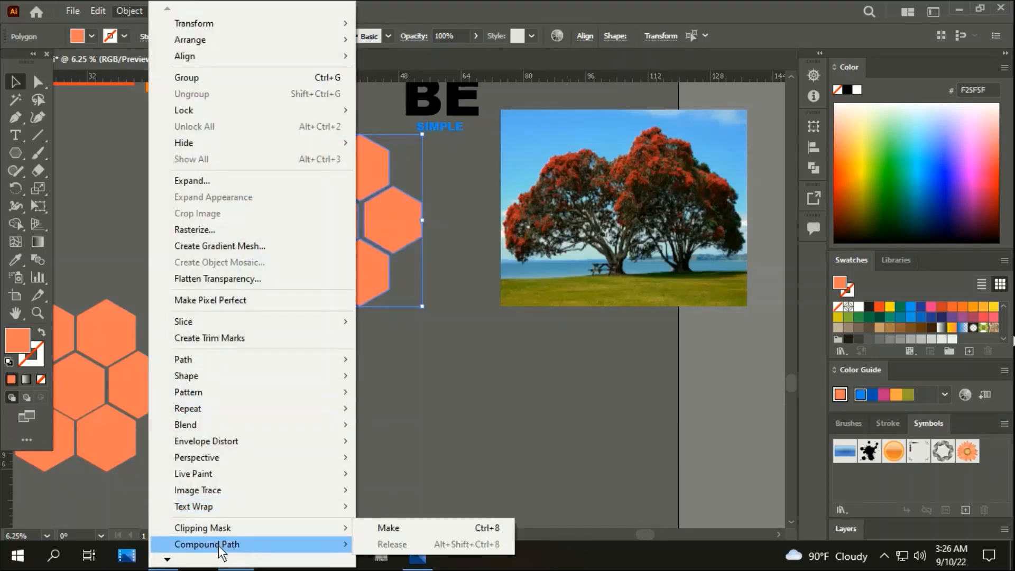
{"action": "left_click", "coordinate": [401, 526]}
{"action": "left_click", "coordinate": [426, 338]}
{"action": "key", "text": "ctrl+z"}
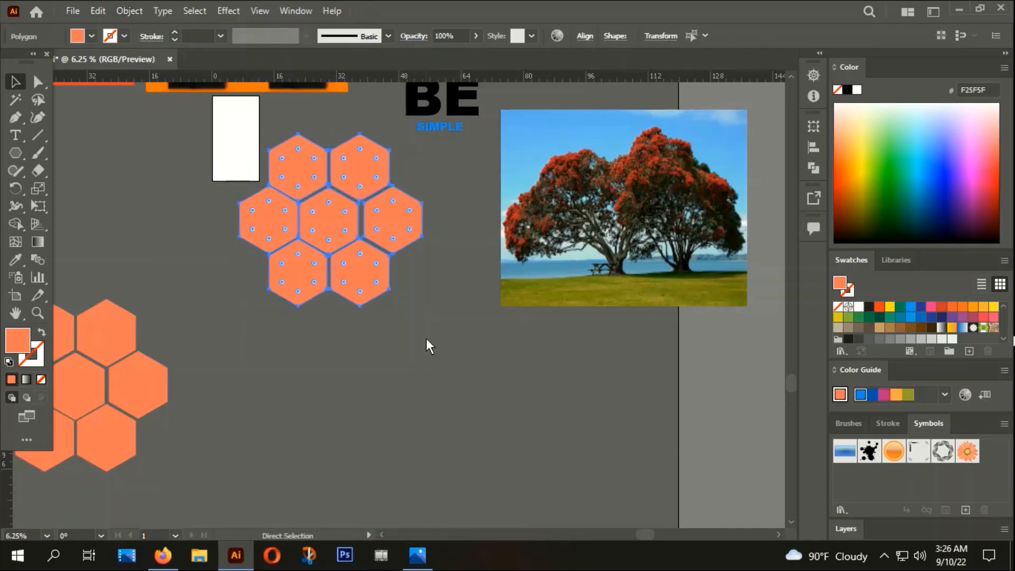
Step: Combine the seven hexagons of the honeycomb beside the tree photo into one compound path
{"action": "left_click", "coordinate": [472, 171]}
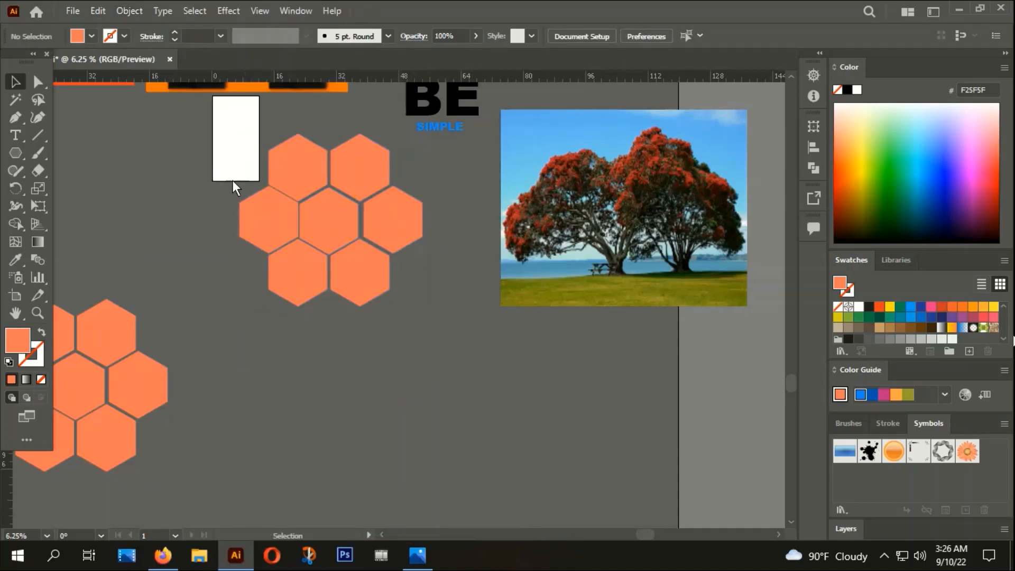
{"action": "left_click_drag", "start_coordinate": [232, 183], "coordinate": [388, 287]}
{"action": "key", "text": "a"}
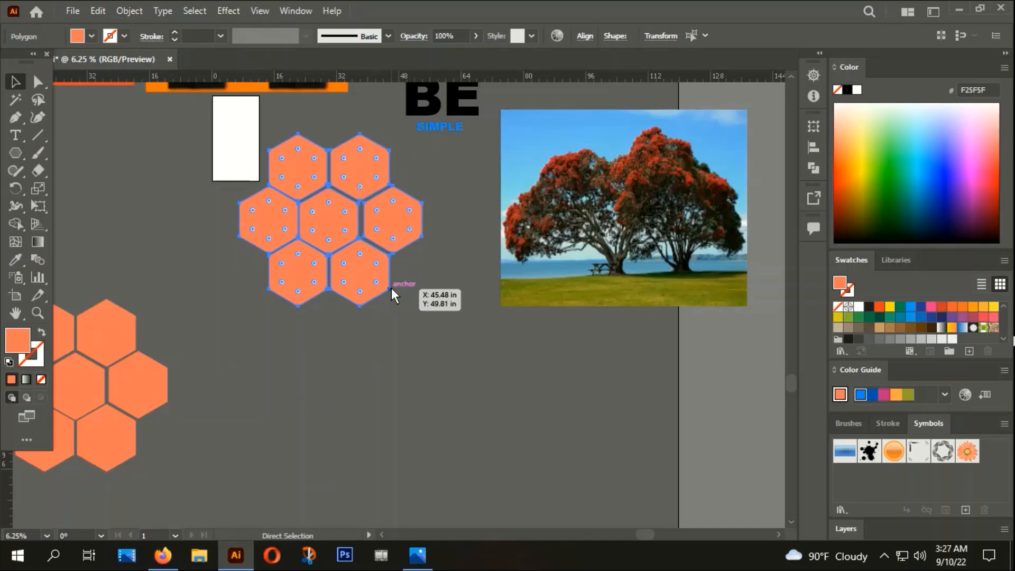
{"action": "key", "text": "v"}
{"action": "key", "text": "ctrl+8"}
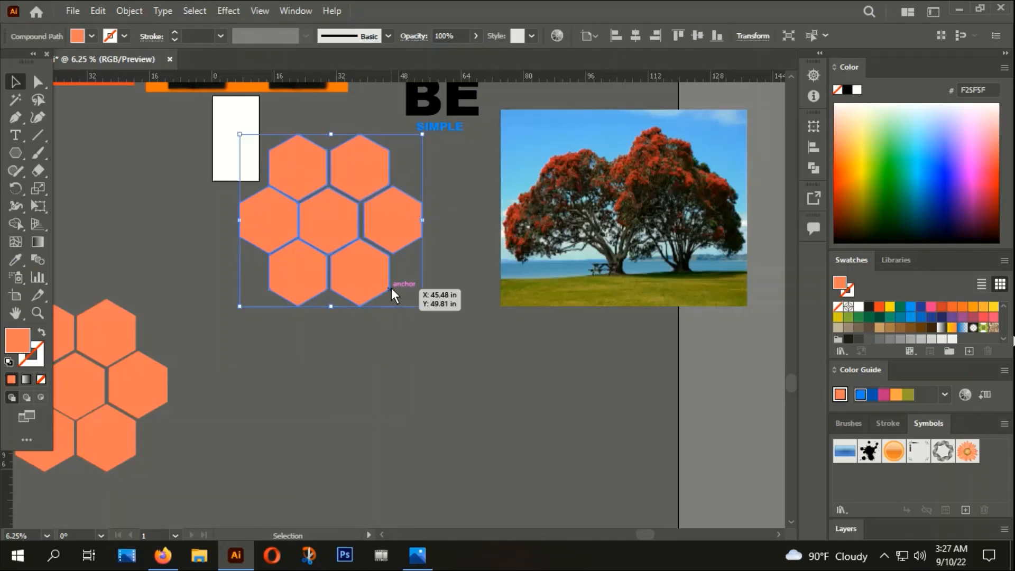
{"action": "left_click", "coordinate": [432, 188]}
{"action": "scroll", "coordinate": [471, 180], "scroll_direction": "down", "scroll_amount": 1}
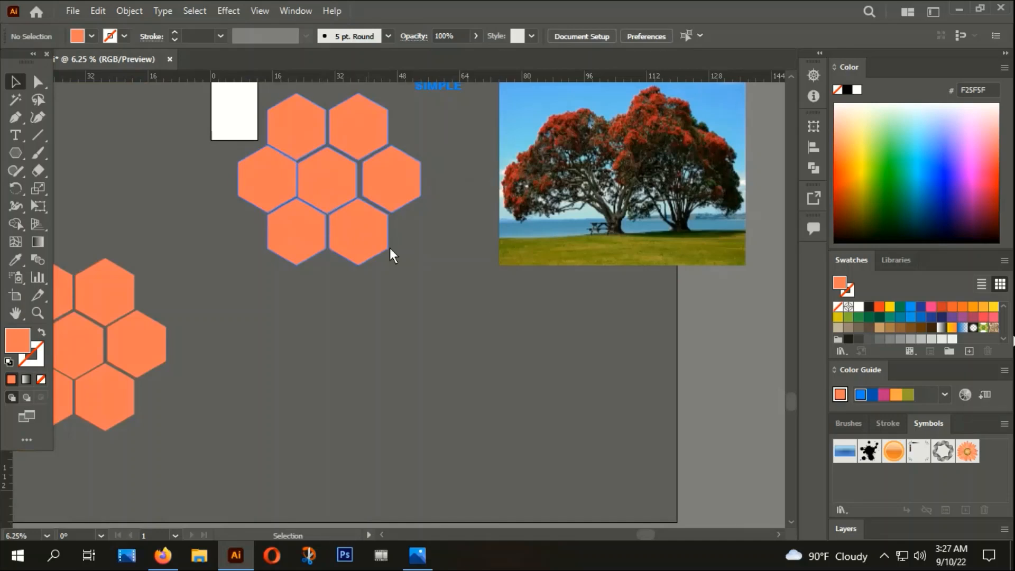
{"action": "scroll", "coordinate": [511, 353], "scroll_direction": "up", "scroll_amount": 2}
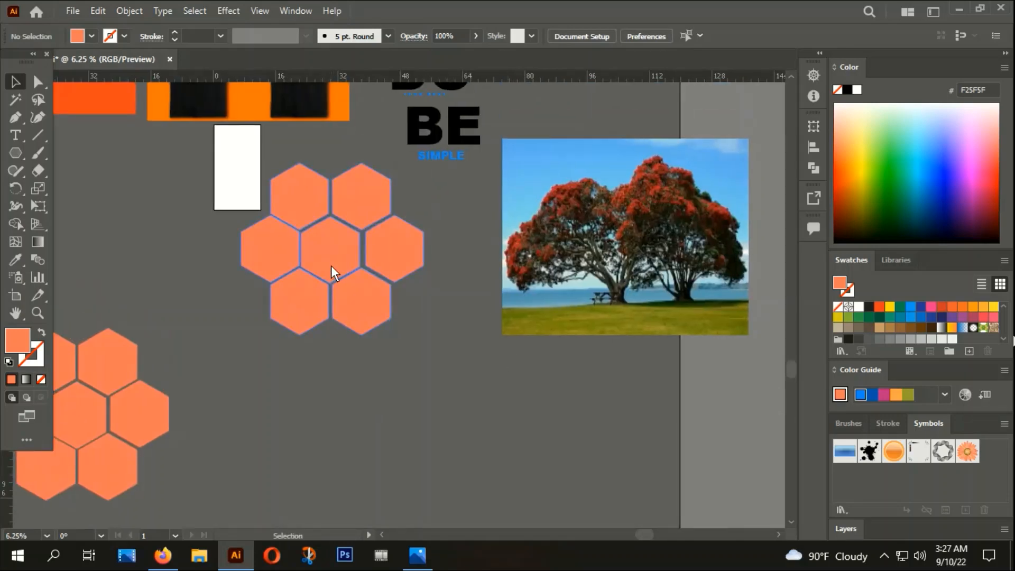
{"action": "left_click", "coordinate": [346, 256]}
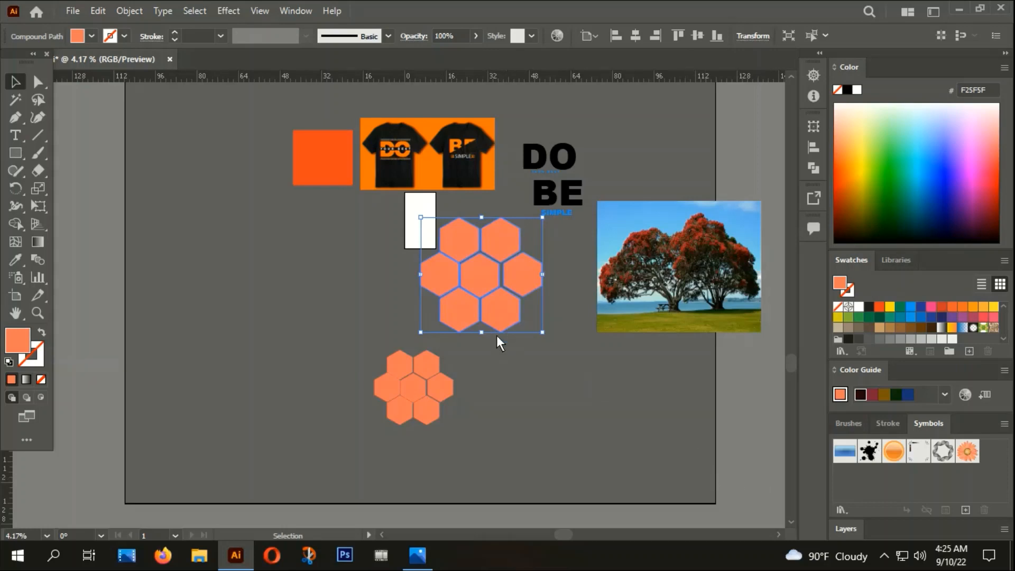
{"action": "scroll", "coordinate": [432, 290], "scroll_direction": "up", "scroll_amount": 2}
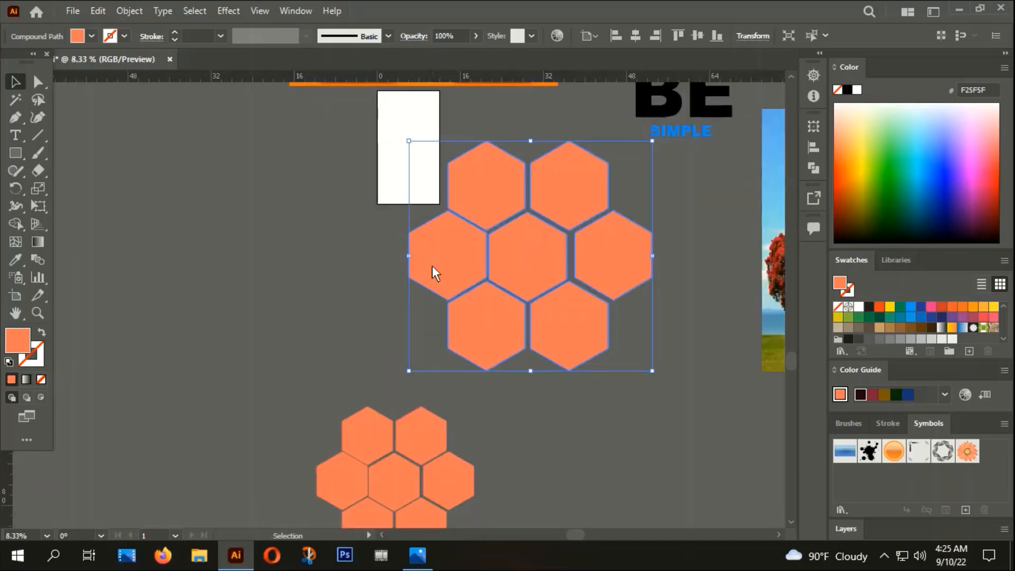
{"action": "scroll", "coordinate": [432, 265], "scroll_direction": "down", "scroll_amount": 1}
{"action": "left_click_drag", "start_coordinate": [347, 275], "coordinate": [351, 315]}
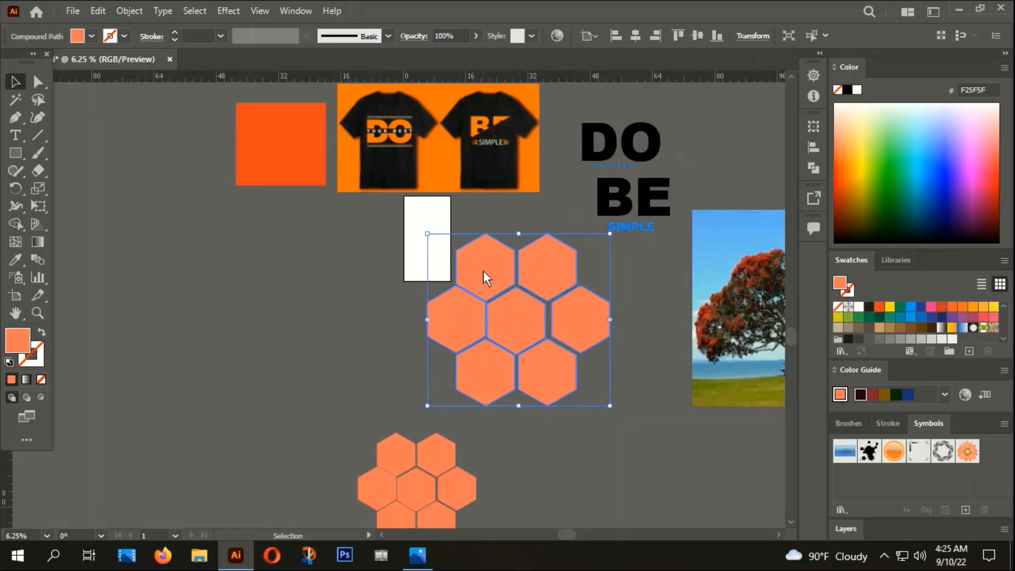
Step: Delete the large compound-path honeycomb and the smaller hexagon honeycomb below it
{"action": "key", "text": "Return"}
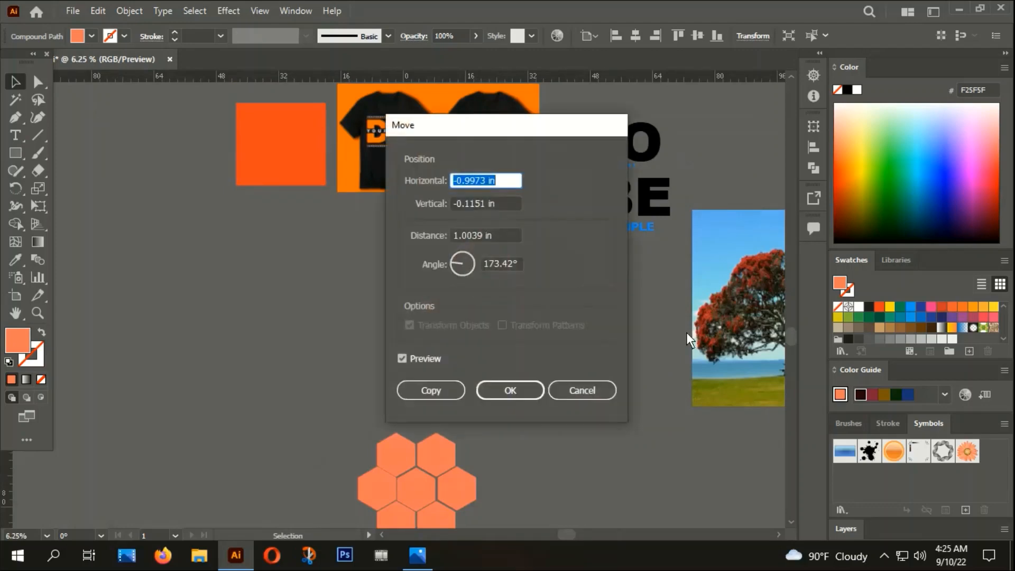
{"action": "left_click", "coordinate": [585, 391]}
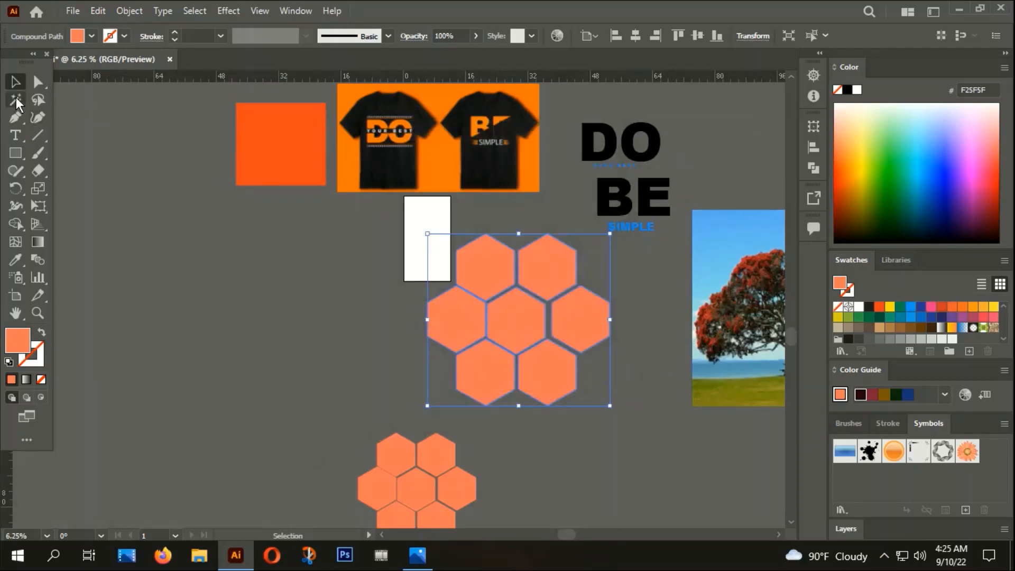
{"action": "key", "text": "Delete"}
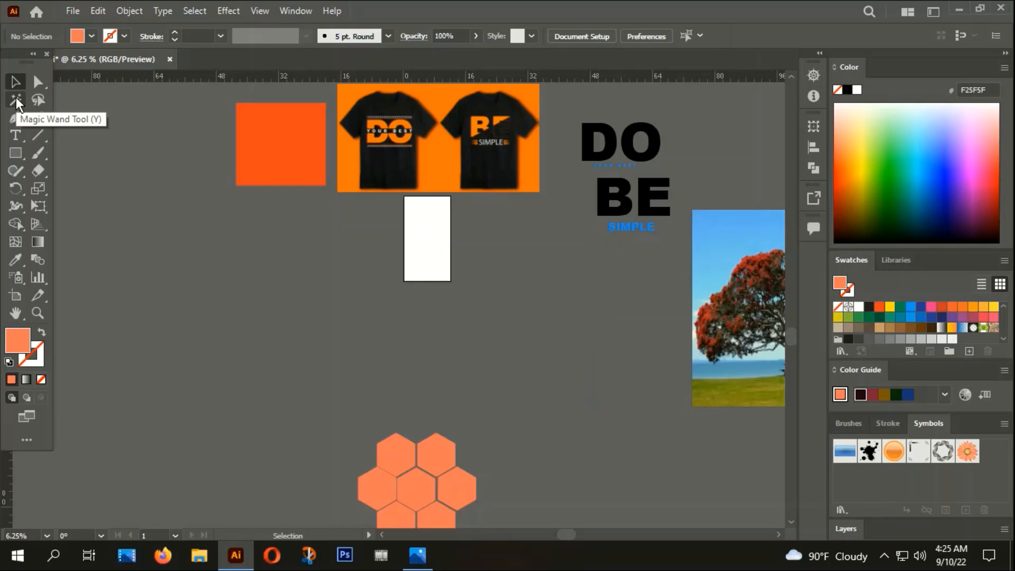
{"action": "left_click", "coordinate": [403, 471]}
{"action": "key", "text": "Delete"}
{"action": "left_click_drag", "start_coordinate": [497, 297], "coordinate": [509, 335]}
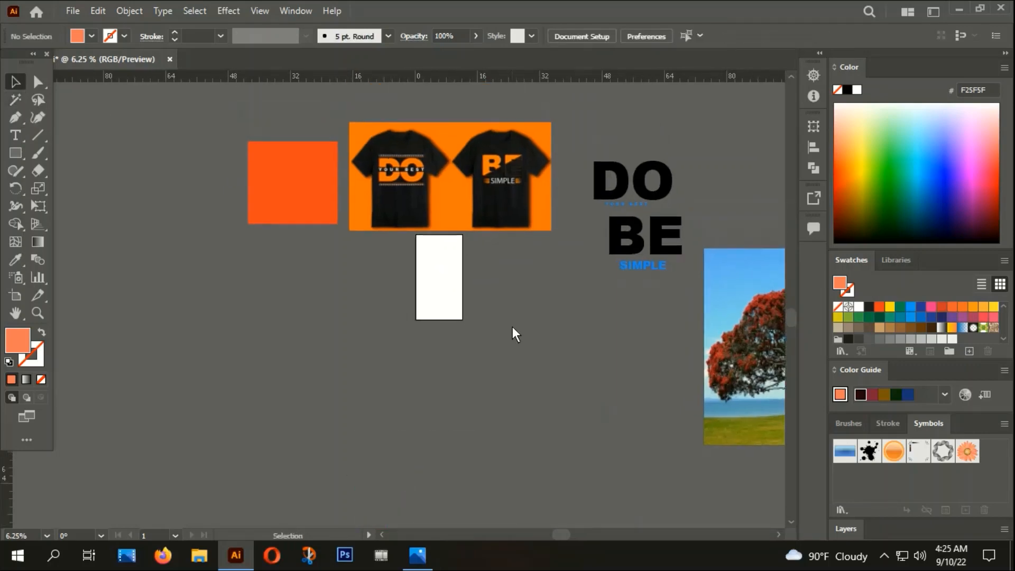
Step: Select the DO and YOUR BEST texts together and place a copy of them beneath the orange-red square
{"action": "left_click_drag", "start_coordinate": [655, 205], "coordinate": [667, 254]}
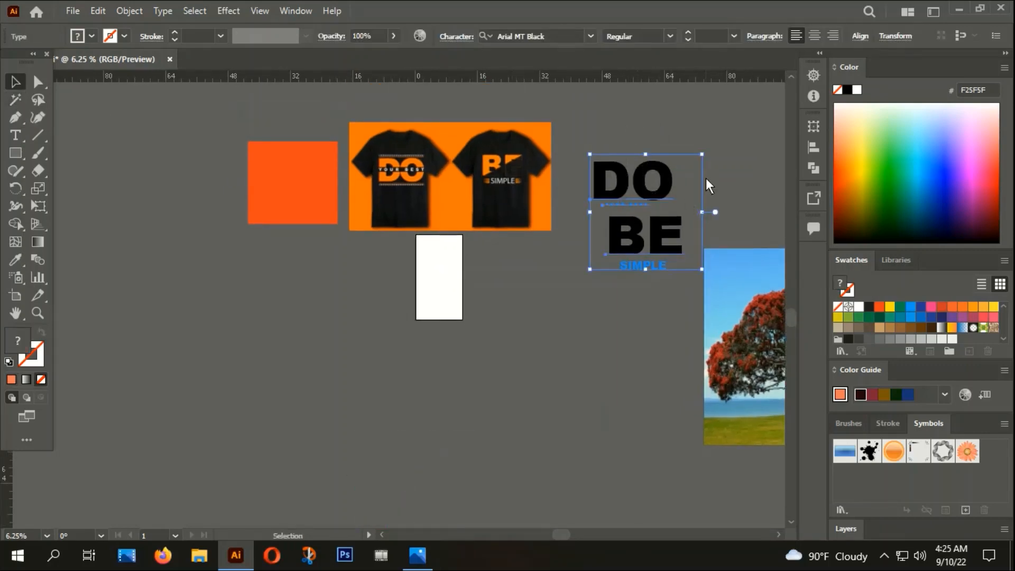
{"action": "left_click", "coordinate": [706, 178]}
{"action": "left_click", "coordinate": [635, 203]}
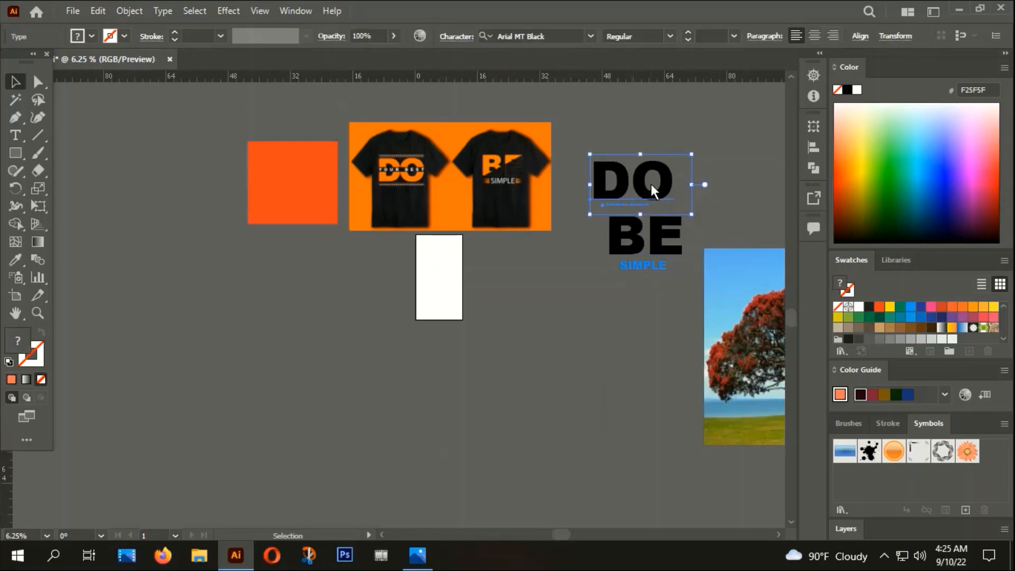
{"action": "left_click_drag", "start_coordinate": [651, 184], "coordinate": [303, 265]}
{"action": "scroll", "coordinate": [271, 290], "scroll_direction": "up", "scroll_amount": 3}
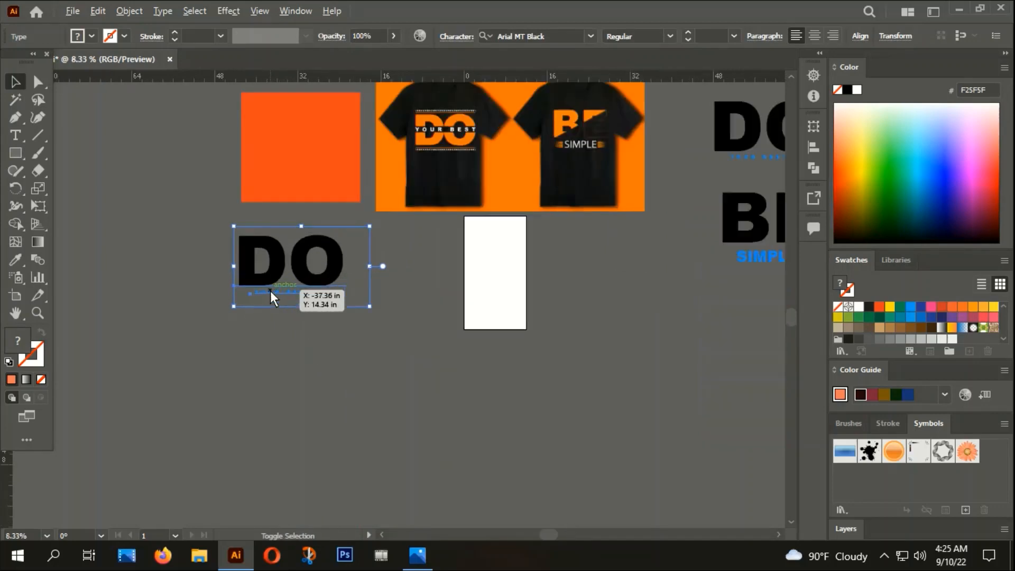
Step: Move the copied YOUR BEST text further down, clear of the copied DO text
{"action": "right_click", "coordinate": [321, 212]}
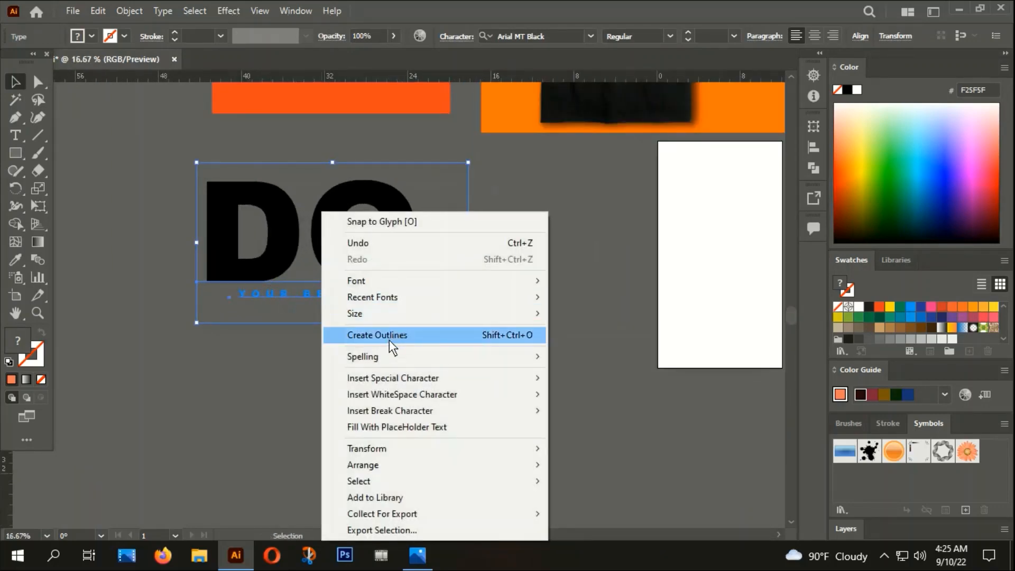
{"action": "left_click", "coordinate": [267, 368]}
{"action": "left_click_drag", "start_coordinate": [408, 367], "coordinate": [400, 345]}
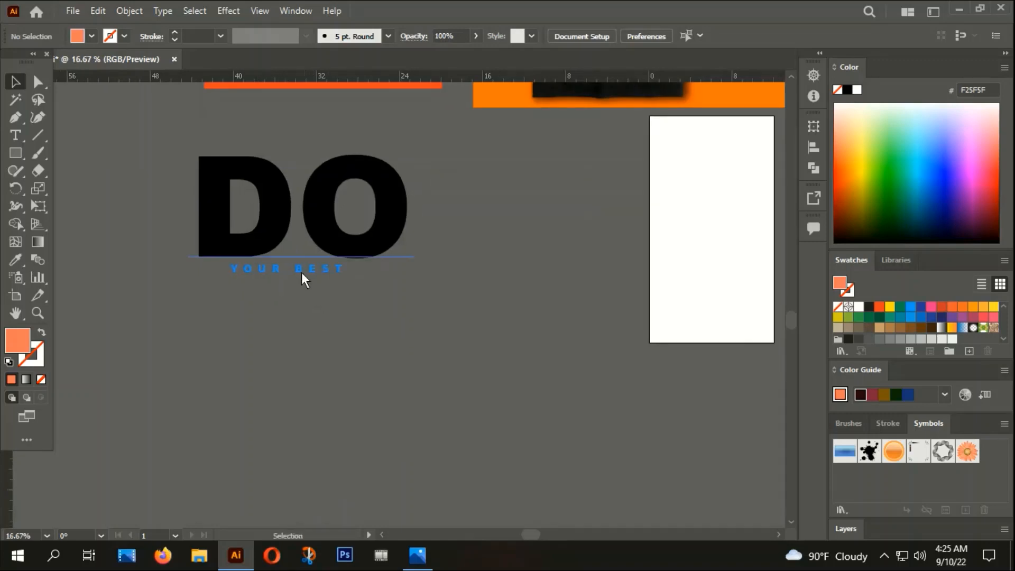
{"action": "left_click_drag", "start_coordinate": [299, 269], "coordinate": [288, 327]}
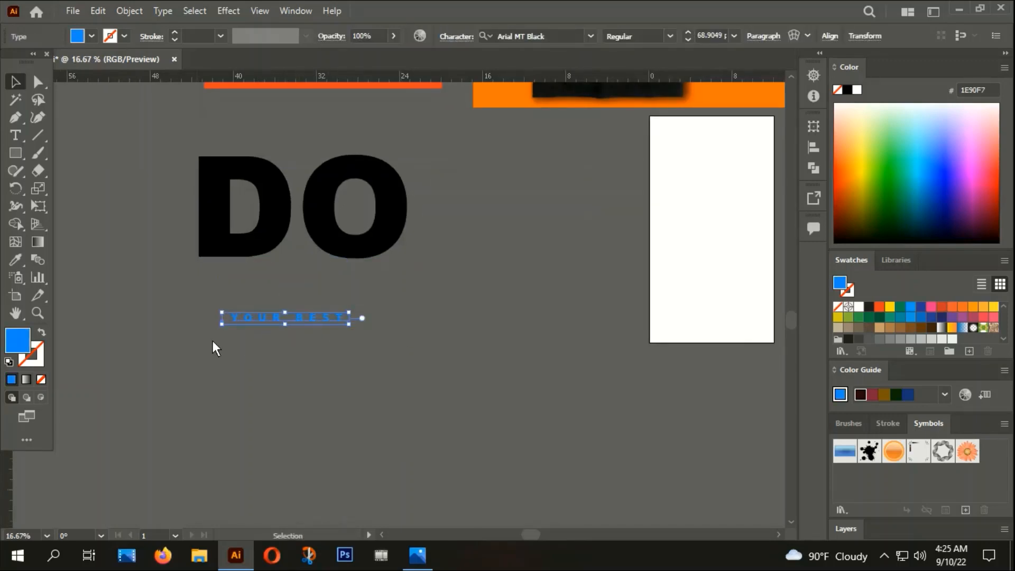
{"action": "scroll", "coordinate": [216, 338], "scroll_direction": "up", "scroll_amount": 4}
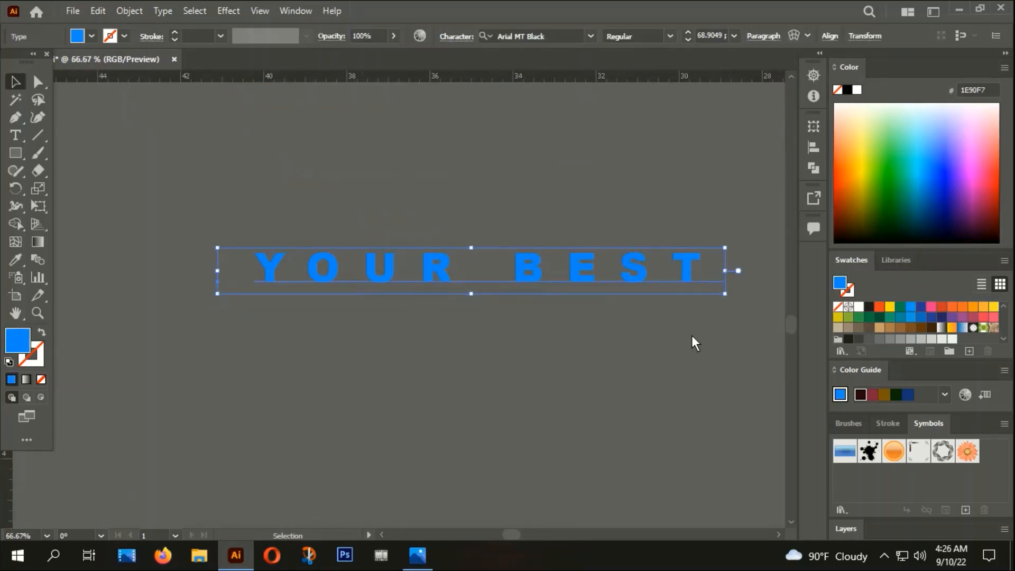
{"action": "left_click_drag", "start_coordinate": [687, 336], "coordinate": [566, 357]}
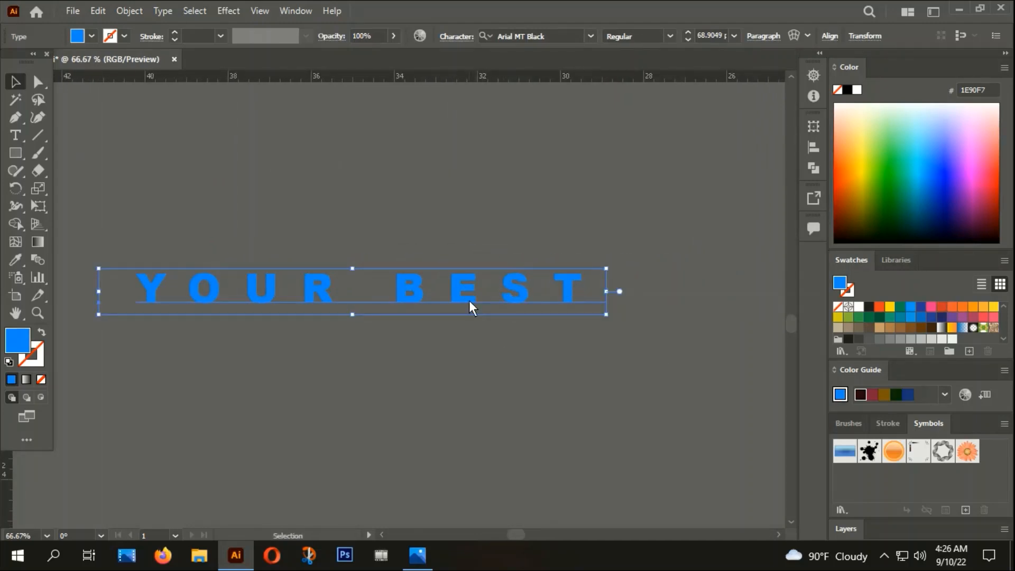
Step: Set the tracking of the copied YOUR BEST text to 0
{"action": "left_click", "coordinate": [451, 36]}
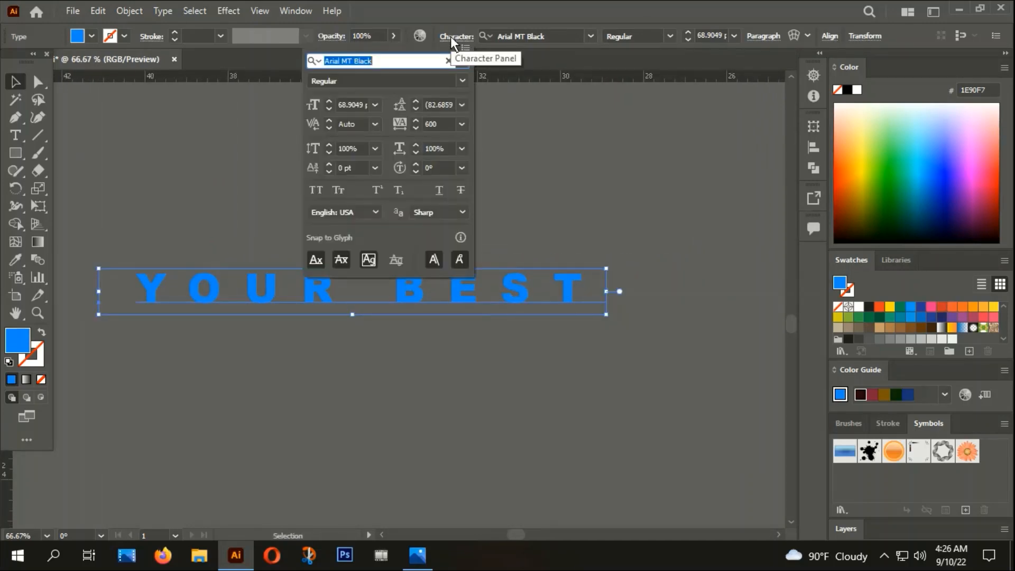
{"action": "left_click", "coordinate": [446, 127]}
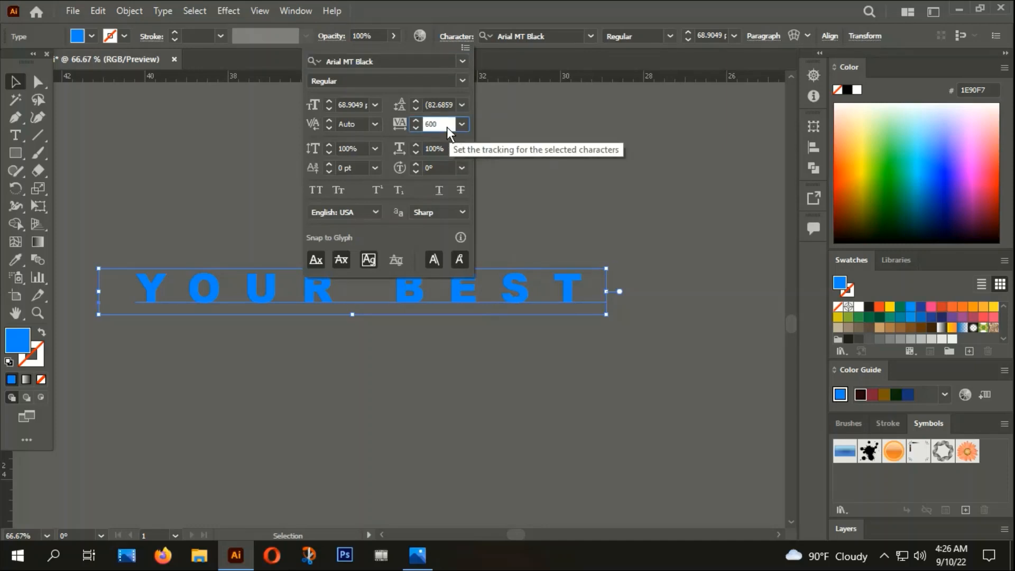
{"action": "left_click_drag", "start_coordinate": [450, 126], "coordinate": [426, 128]}
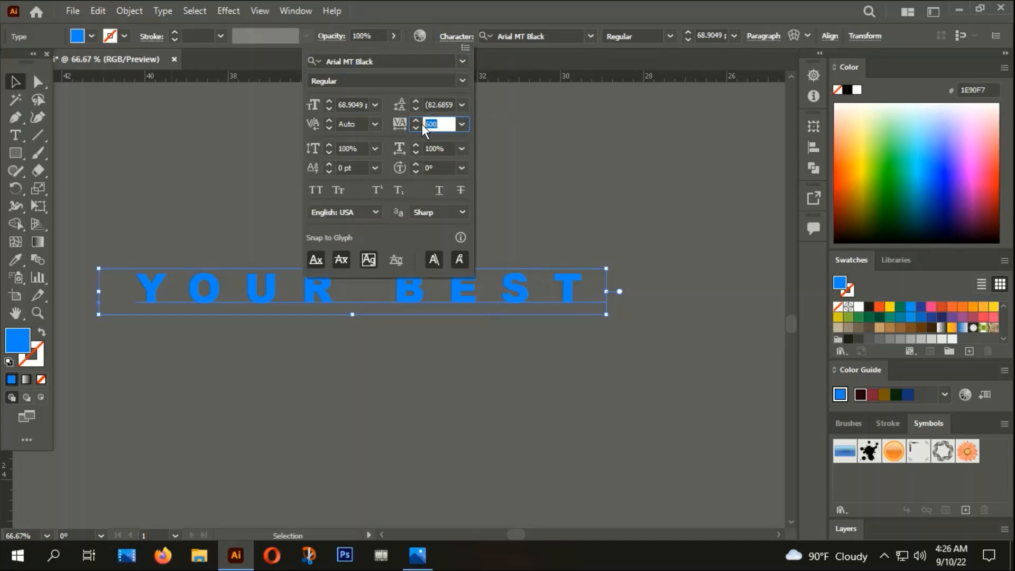
{"action": "type", "text": "0"}
{"action": "left_click", "coordinate": [556, 208]}
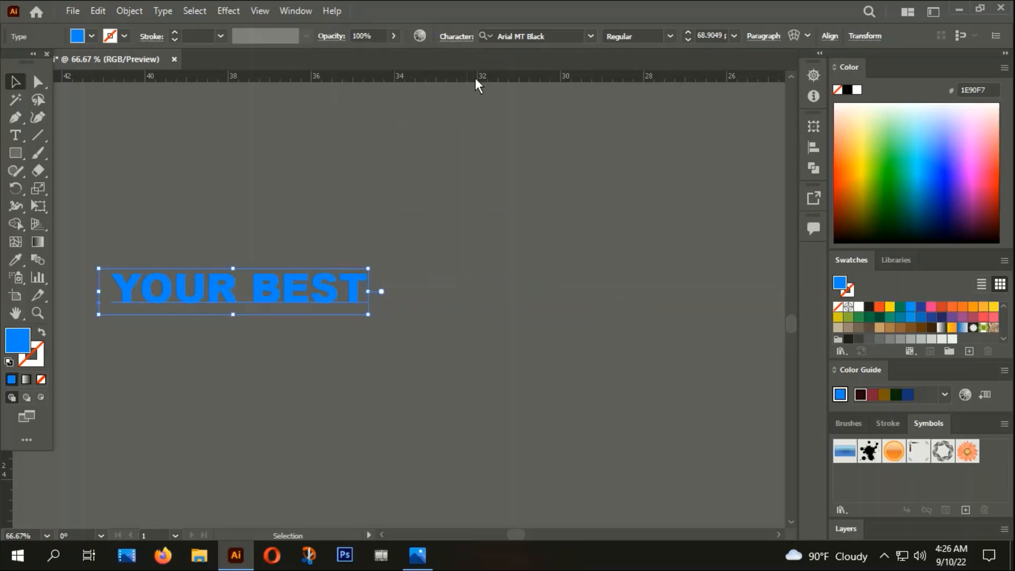
Step: Set the tracking of the copied YOUR BEST text to 600 and deselect it
{"action": "left_click", "coordinate": [459, 37]}
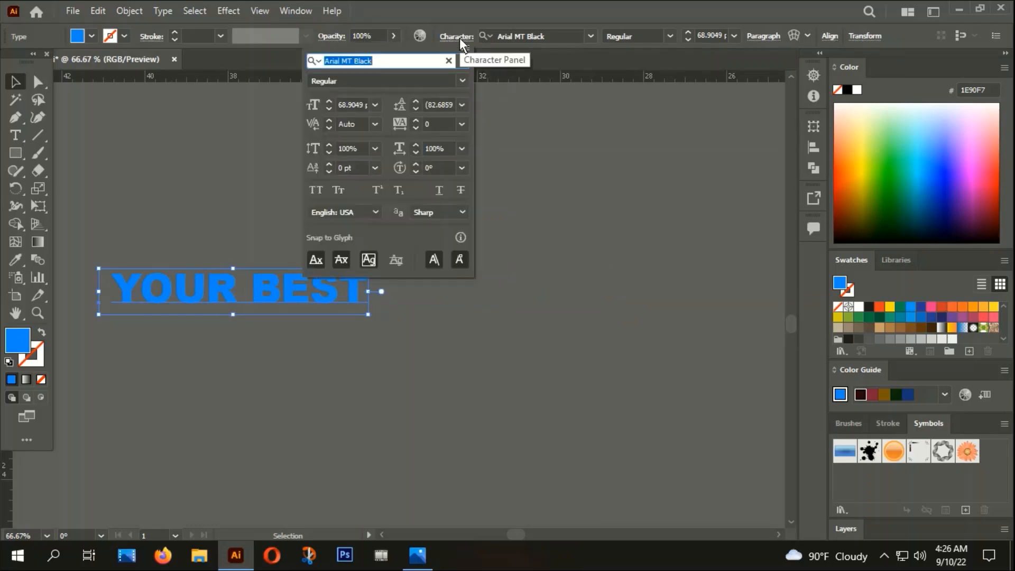
{"action": "left_click_drag", "start_coordinate": [427, 125], "coordinate": [416, 130]}
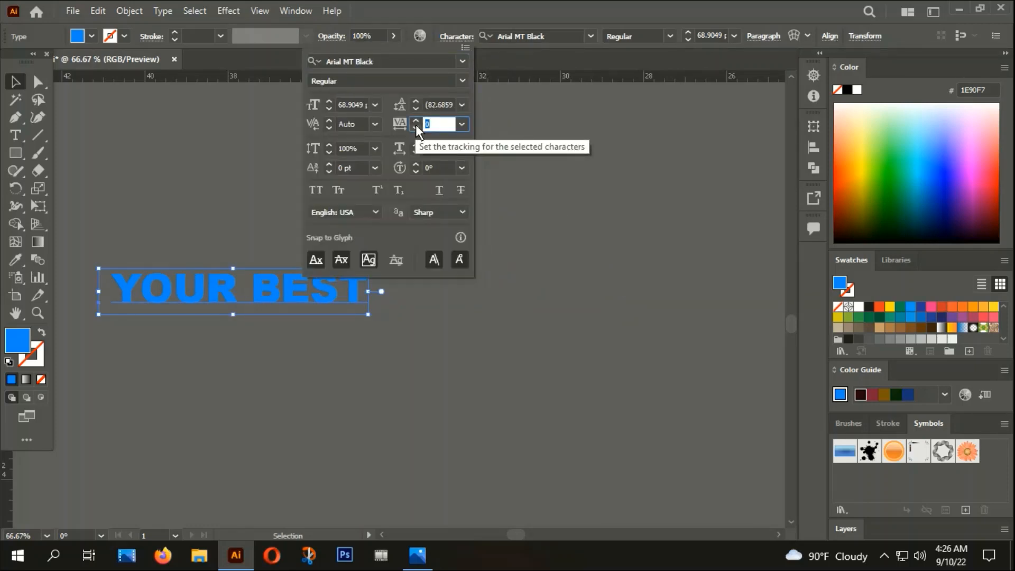
{"action": "type", "text": "600"}
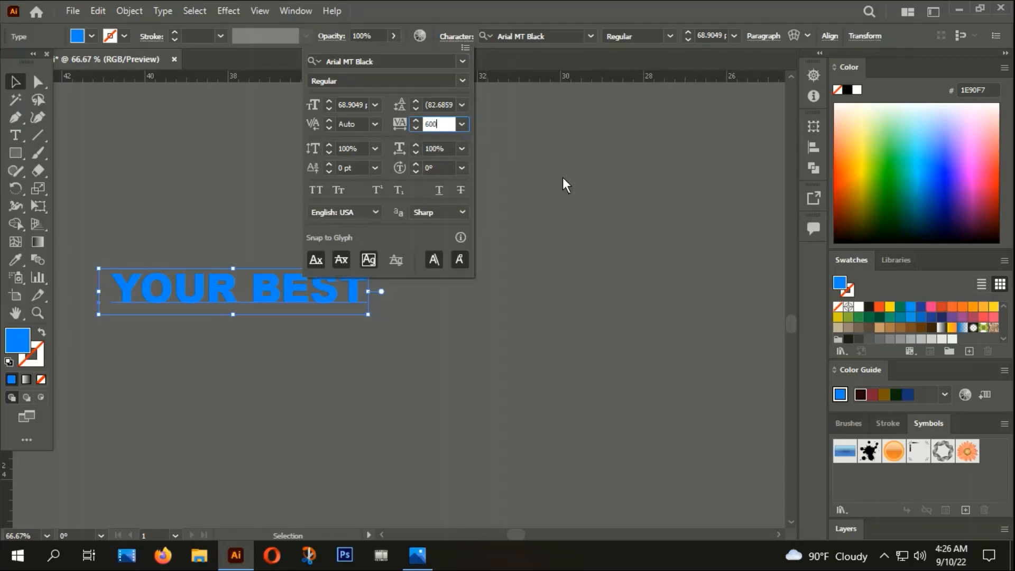
{"action": "left_click", "coordinate": [555, 191]}
{"action": "scroll", "coordinate": [401, 196], "scroll_direction": "down", "scroll_amount": 4}
{"action": "left_click", "coordinate": [487, 250]}
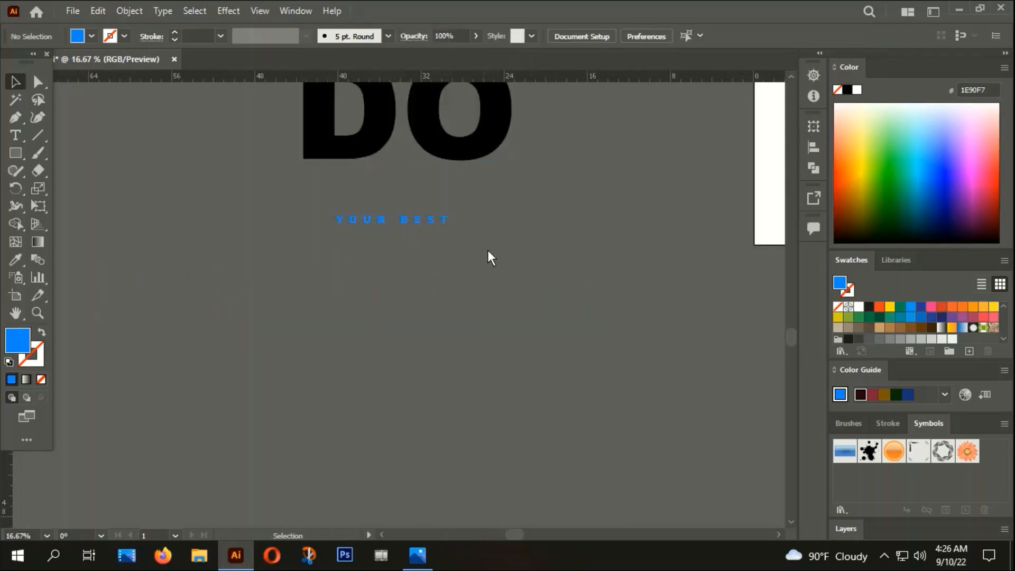
Step: Draw a rectangle with fill colour 000102 and no stroke covering the whole white artboard, and lock it
{"action": "scroll", "coordinate": [487, 249], "scroll_direction": "down", "scroll_amount": 1}
{"action": "left_click_drag", "start_coordinate": [540, 233], "coordinate": [477, 310]}
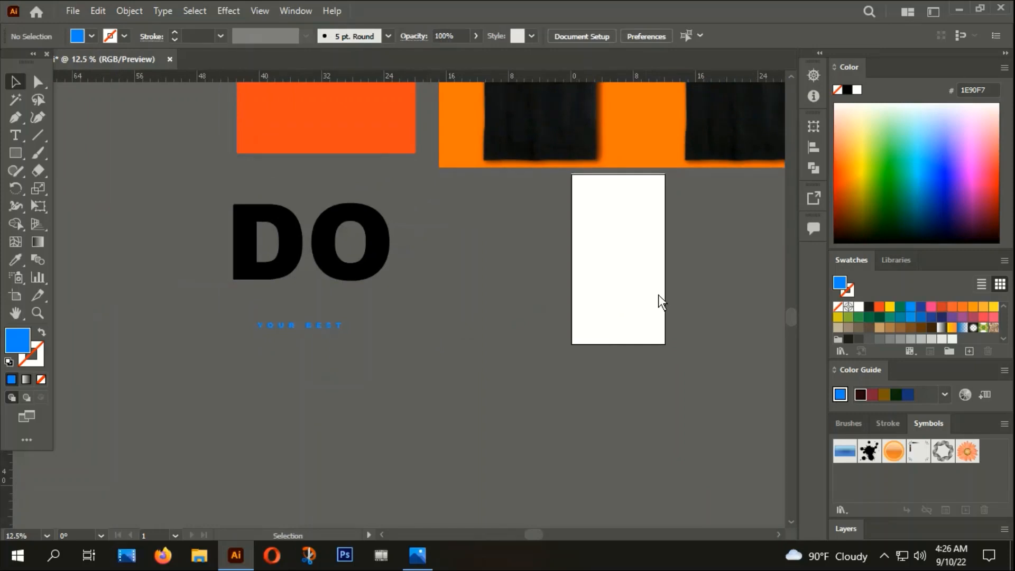
{"action": "left_click_drag", "start_coordinate": [659, 296], "coordinate": [552, 252]}
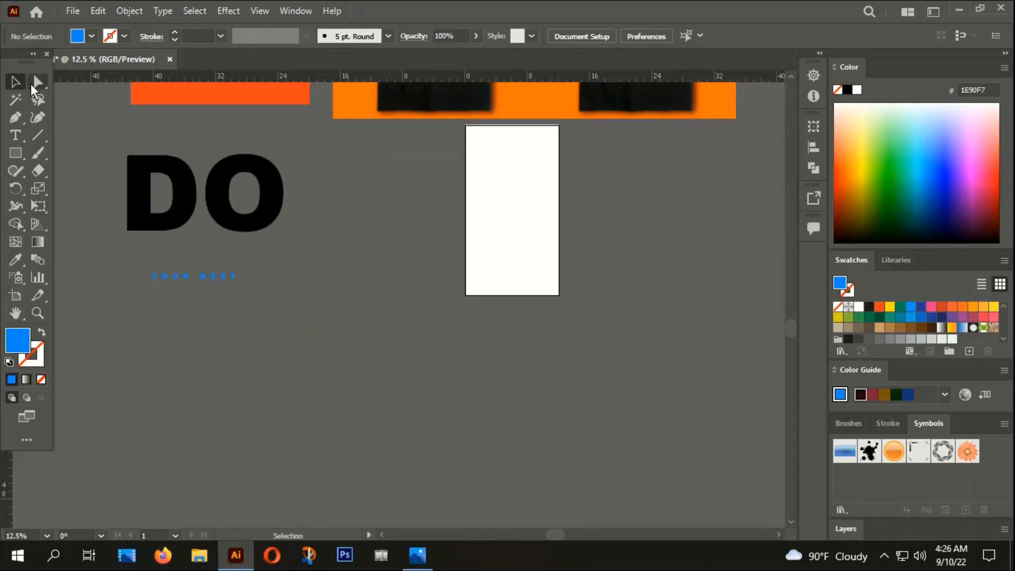
{"action": "double_click", "coordinate": [7, 350]}
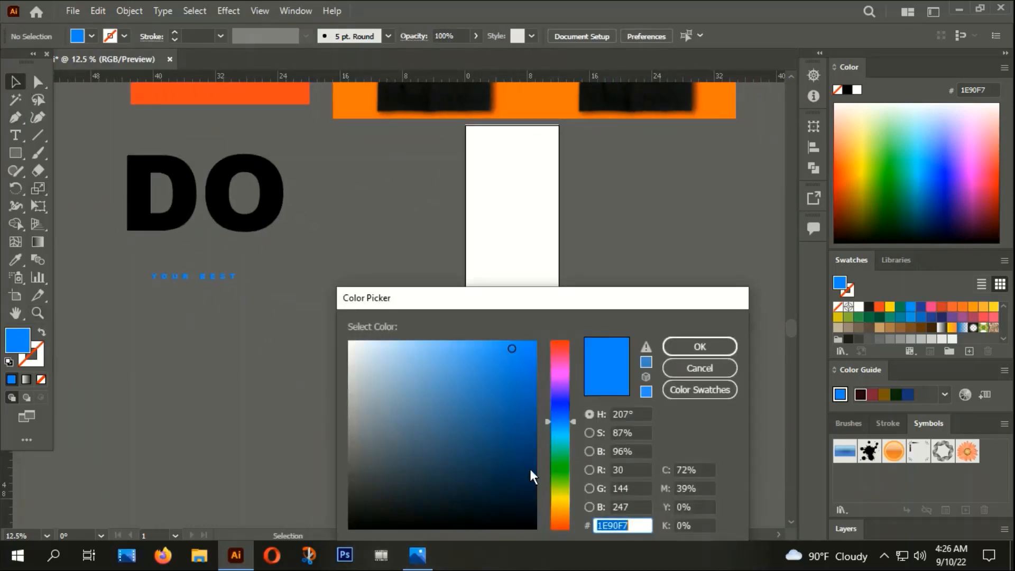
{"action": "type", "text": "000102"}
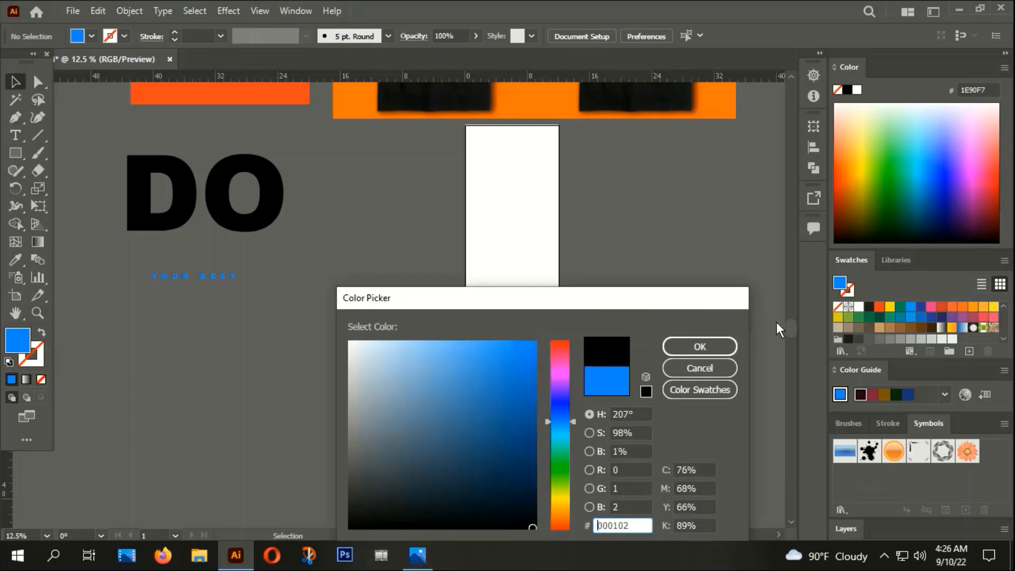
{"action": "left_click", "coordinate": [714, 345]}
{"action": "left_click", "coordinate": [15, 153]}
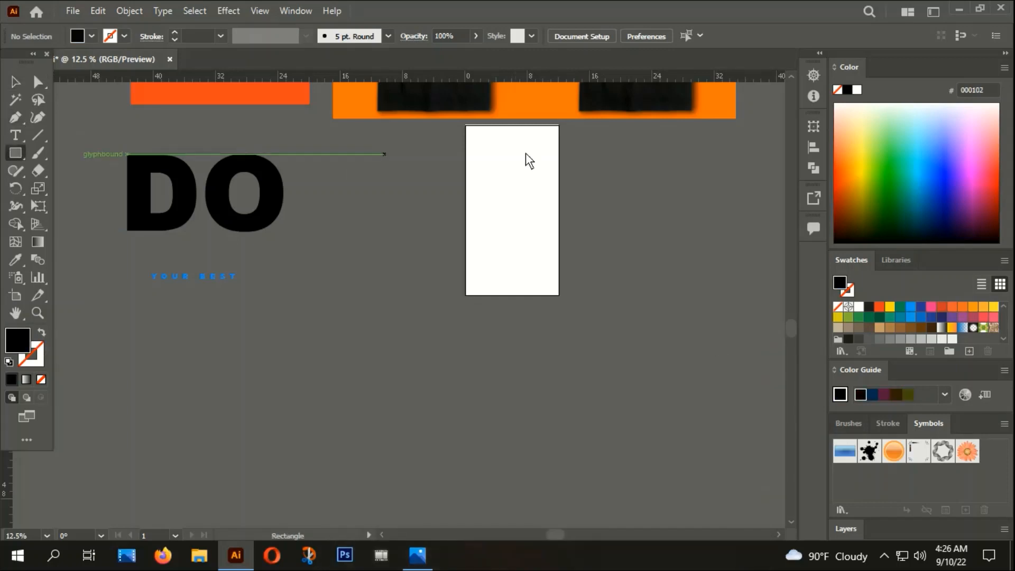
{"action": "mouse_move", "coordinate": [467, 127]}
{"action": "left_mouse_down"}
{"action": "mouse_move", "coordinate": [521, 280]}
{"action": "mouse_move", "coordinate": [560, 296]}
{"action": "left_mouse_up"}
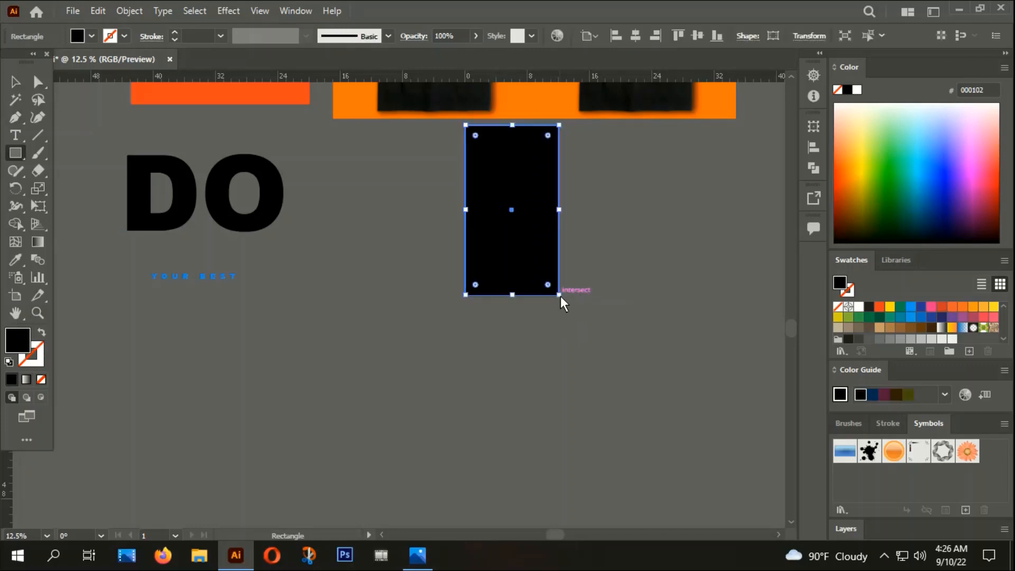
{"action": "left_click", "coordinate": [586, 224], "text": "ctrl"}
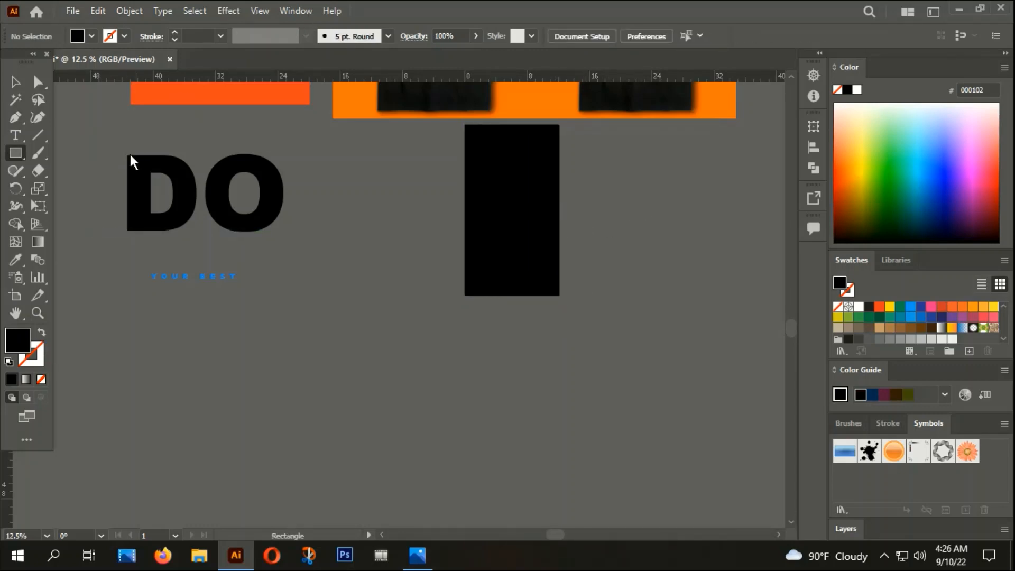
Step: Select the copied DO and YOUR BEST texts and bring them to the front
{"action": "key", "text": "v"}
{"action": "left_click", "coordinate": [186, 276]}
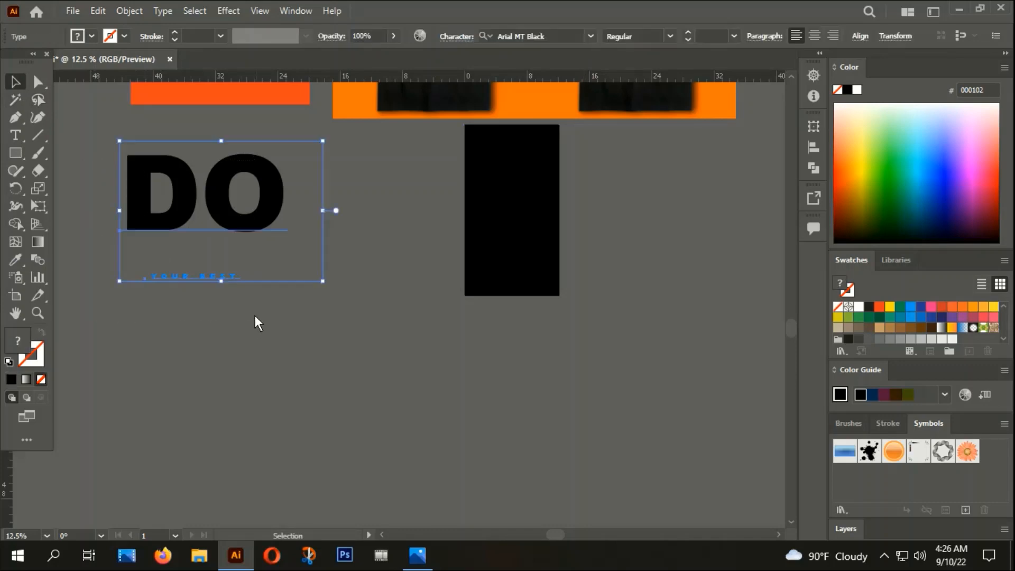
{"action": "right_click", "coordinate": [243, 179]}
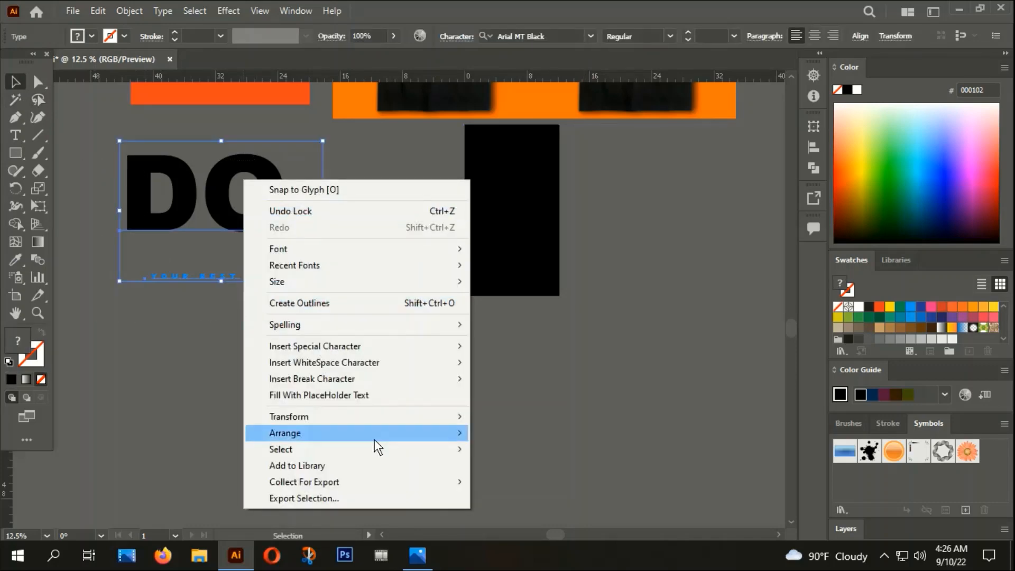
{"action": "mouse_move", "coordinate": [293, 432]}
{"action": "left_click", "coordinate": [508, 434]}
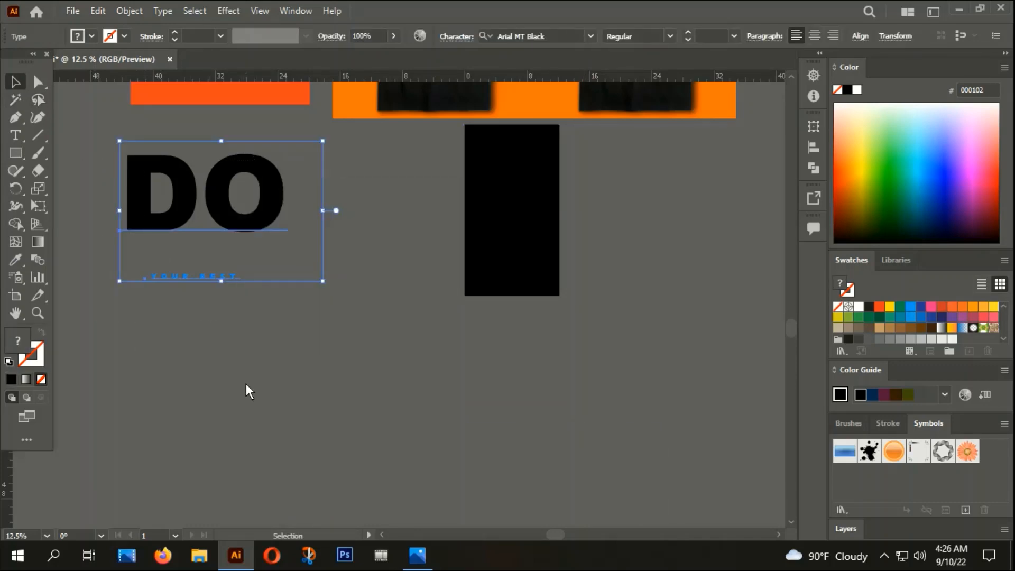
Step: Convert the copied DO and YOUR BEST texts to outlines and deselect them
{"action": "right_click", "coordinate": [191, 199]}
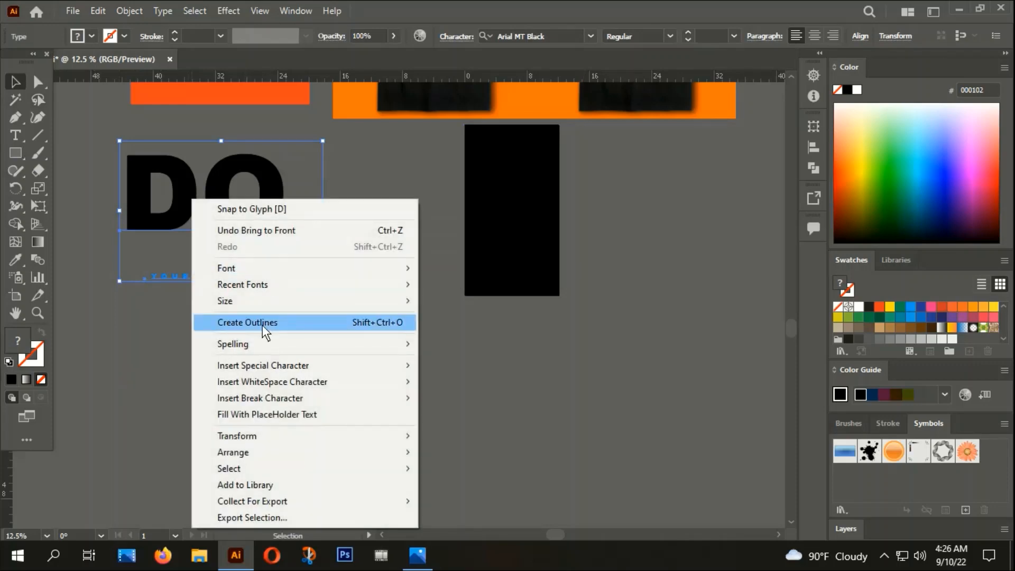
{"action": "left_click", "coordinate": [259, 321]}
{"action": "left_click", "coordinate": [238, 302]}
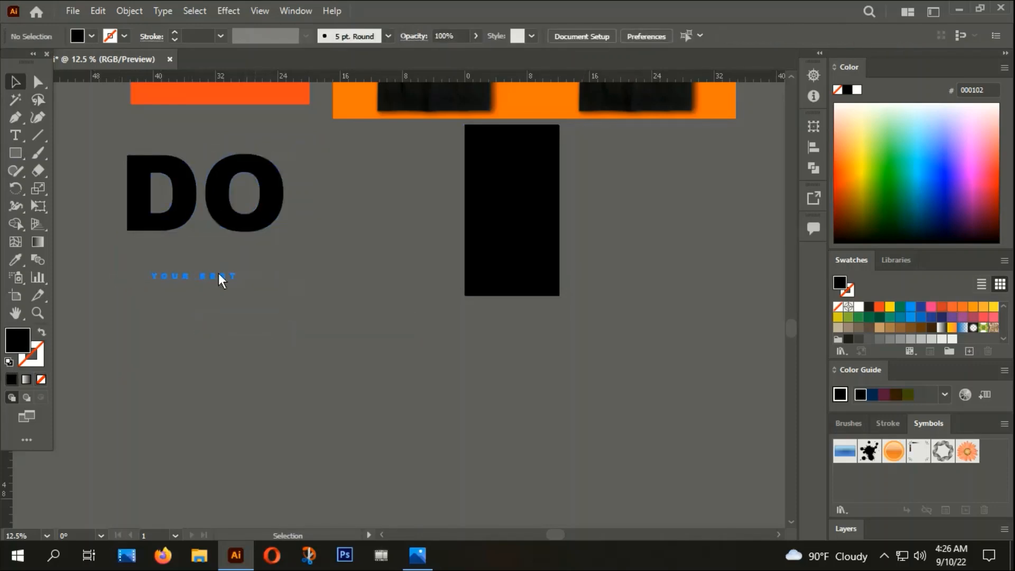
Step: Fill the outlined DO with the orange sampled from the T-shirt reference image's background
{"action": "left_click", "coordinate": [190, 223]}
{"action": "scroll", "coordinate": [206, 246], "scroll_direction": "up", "scroll_amount": 2}
{"action": "key", "text": "i"}
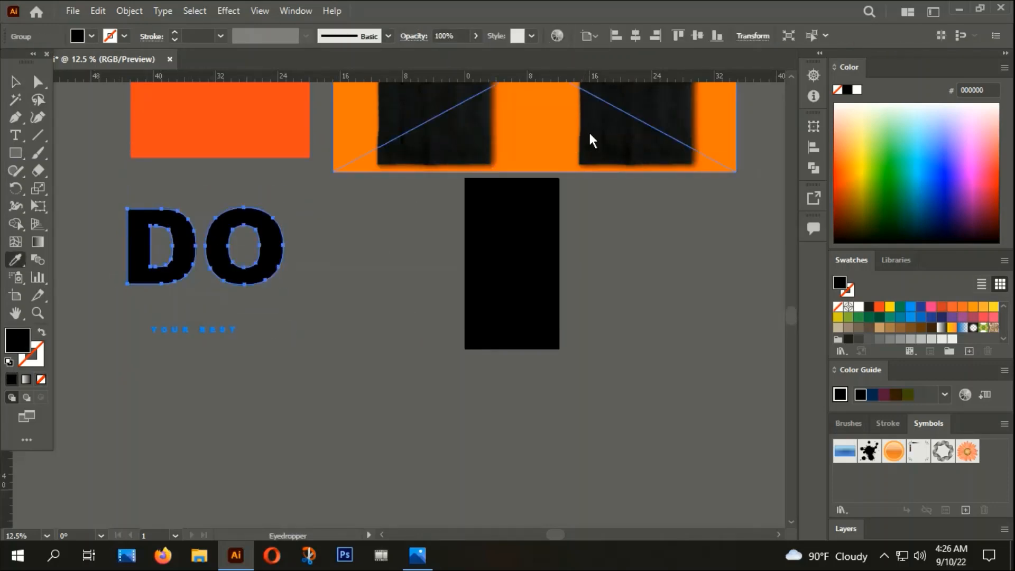
{"action": "left_click", "coordinate": [546, 139]}
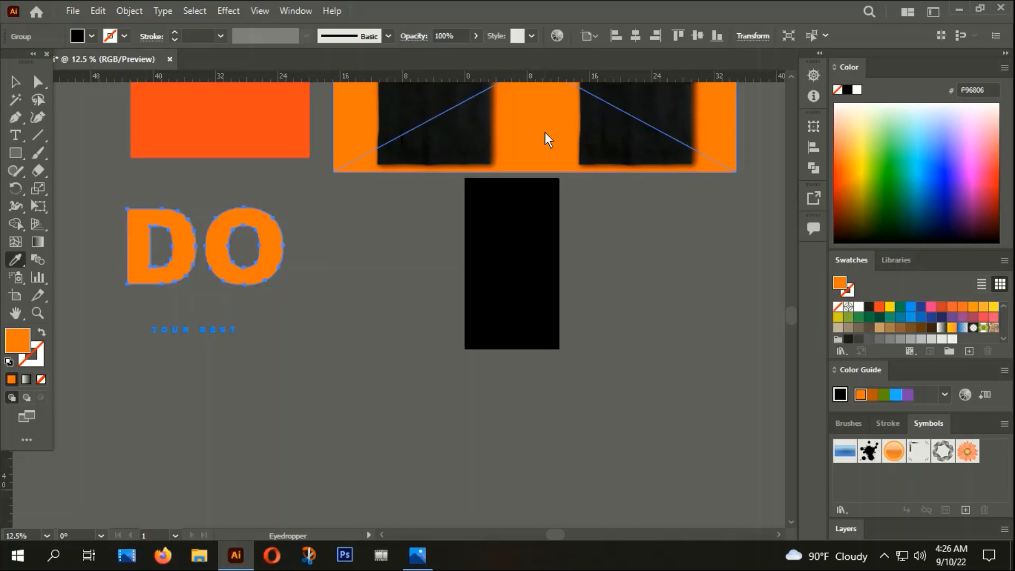
Step: Check the outlined DO's fill colour in the Color Picker and keep F96806
{"action": "left_click", "coordinate": [15, 81]}
{"action": "double_click", "coordinate": [19, 340]}
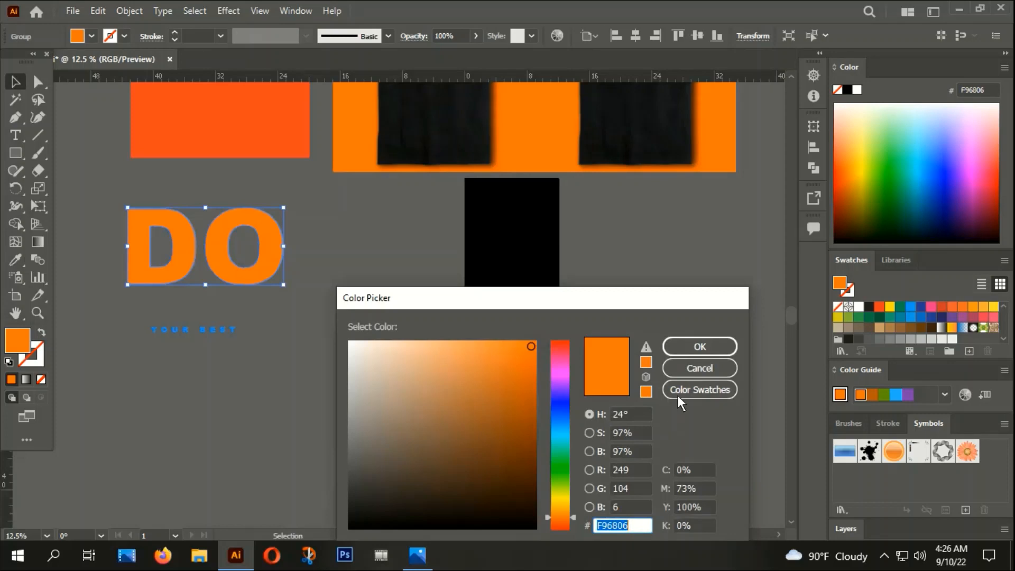
{"action": "left_click", "coordinate": [692, 345]}
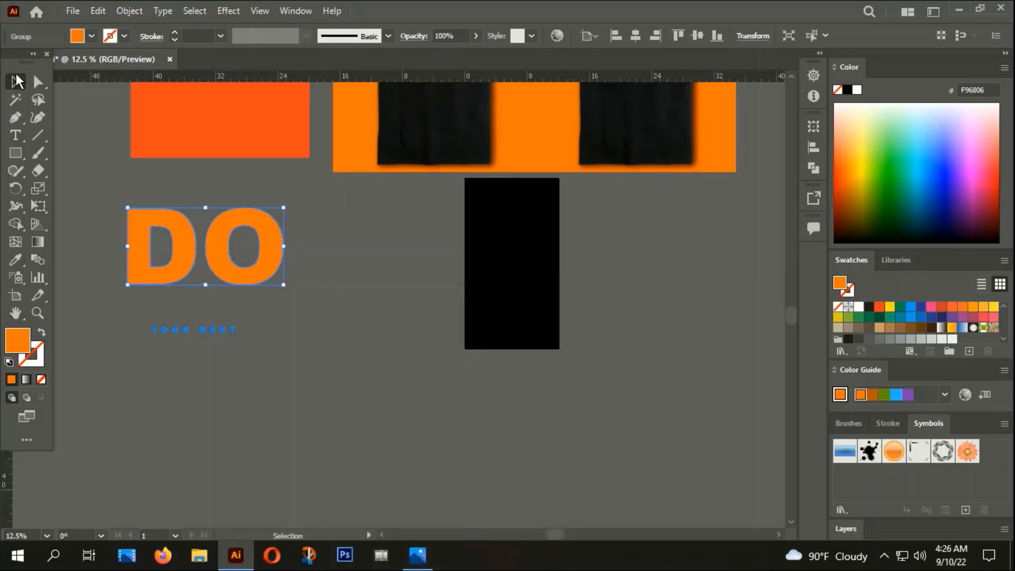
Step: Ungroup the outlined orange DO into separate letters and deselect them
{"action": "scroll", "coordinate": [204, 289], "scroll_direction": "down", "scroll_amount": 1}
{"action": "scroll", "coordinate": [206, 291], "scroll_direction": "up", "scroll_amount": 2}
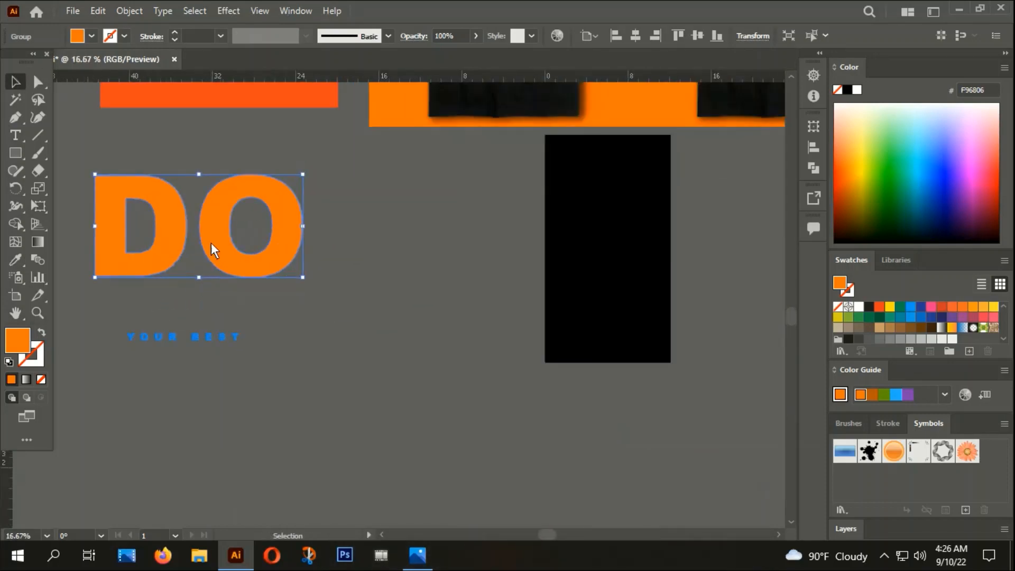
{"action": "right_click", "coordinate": [211, 242]}
{"action": "left_click", "coordinate": [330, 221]}
{"action": "scroll", "coordinate": [331, 233], "scroll_direction": "down", "scroll_amount": 1}
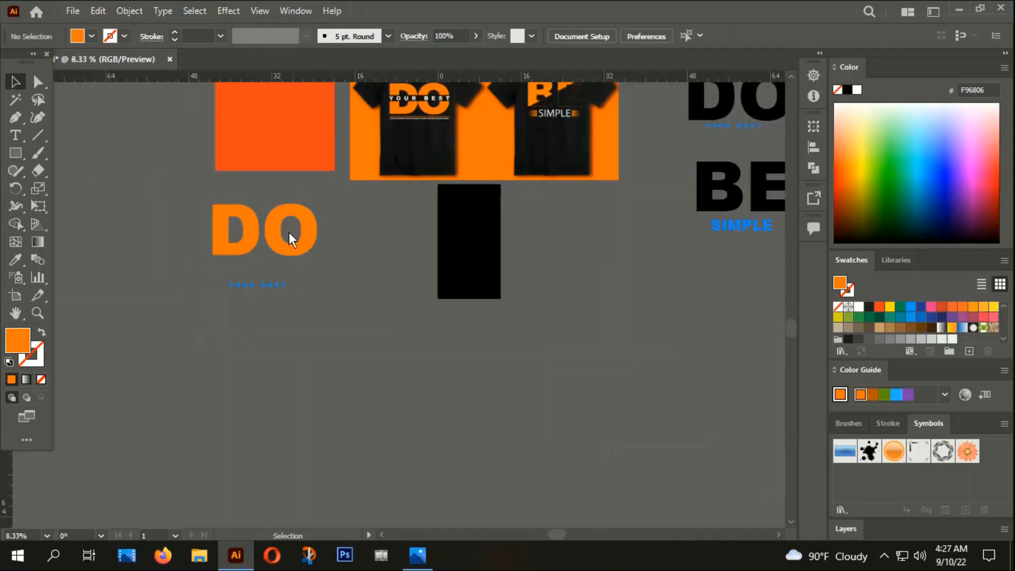
{"action": "left_click", "coordinate": [252, 230]}
{"action": "right_click", "coordinate": [252, 230]}
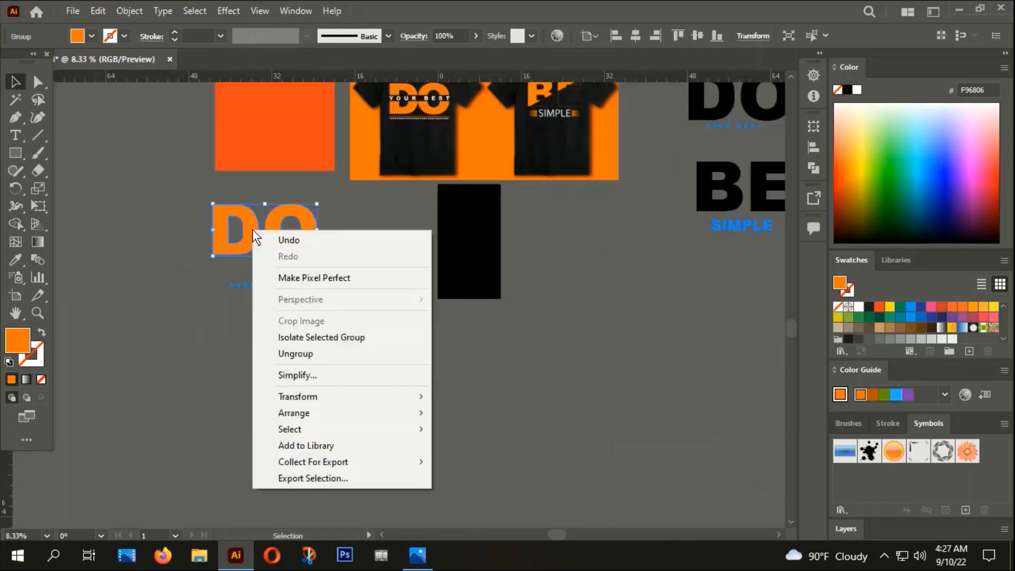
{"action": "left_click", "coordinate": [306, 353]}
{"action": "left_click", "coordinate": [270, 257]}
Step: Move the orange O closer to the D, leaving only a very narrow gap between them
{"action": "scroll", "coordinate": [270, 257], "scroll_direction": "up", "scroll_amount": 1}
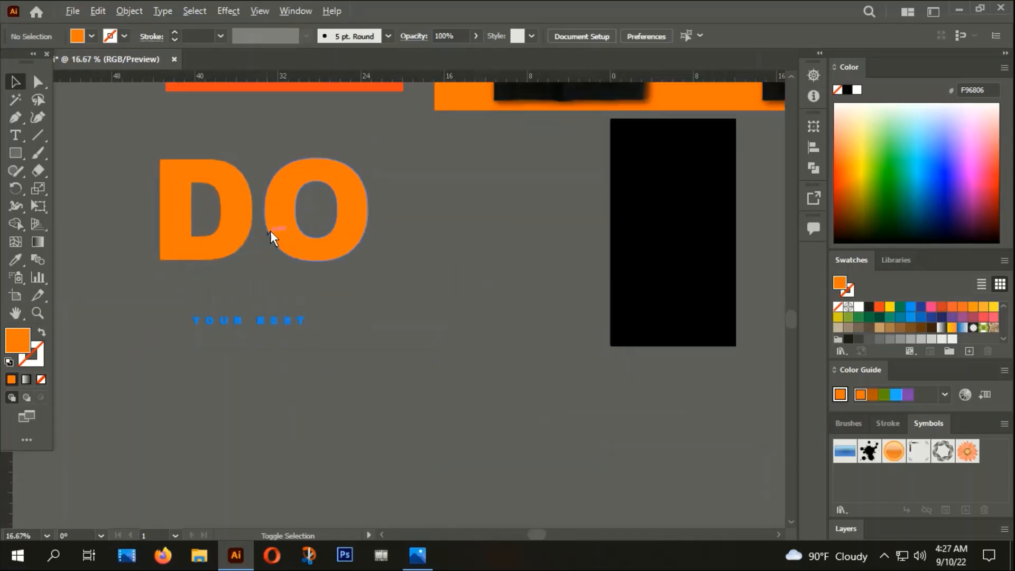
{"action": "mouse_move", "coordinate": [281, 223]}
{"action": "left_mouse_down"}
{"action": "mouse_move", "coordinate": [270, 225]}
{"action": "mouse_move", "coordinate": [296, 218]}
{"action": "left_mouse_up"}
{"action": "left_click", "coordinate": [259, 237]}
{"action": "scroll", "coordinate": [247, 214], "scroll_direction": "up", "scroll_amount": 3}
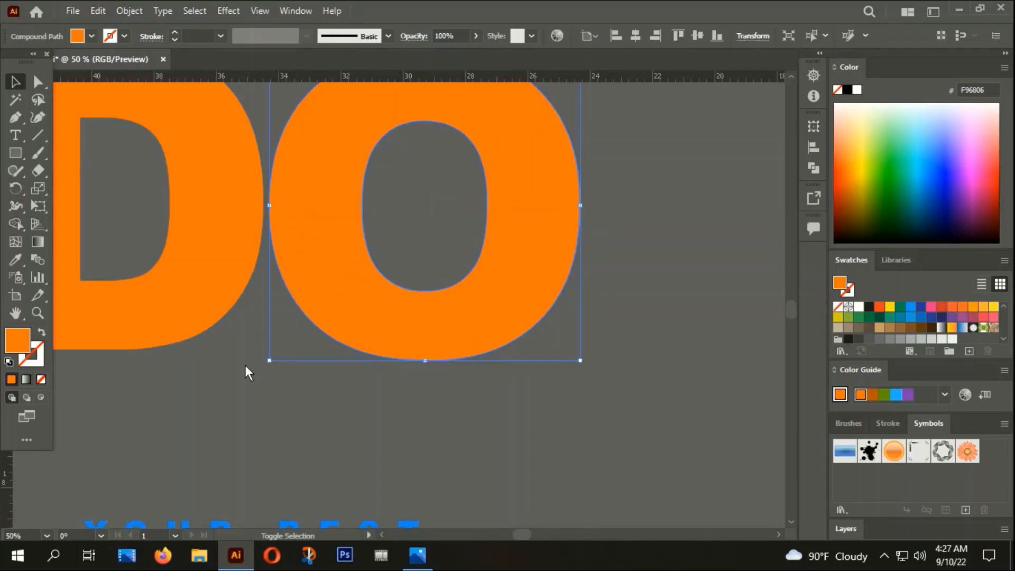
Step: Select the orange D and O together, combine them into one ungrouped compound path, and deselect it
{"action": "scroll", "coordinate": [300, 329], "scroll_direction": "down", "scroll_amount": 4}
{"action": "left_click_drag", "start_coordinate": [191, 254], "coordinate": [312, 300]}
{"action": "right_click", "coordinate": [312, 300]}
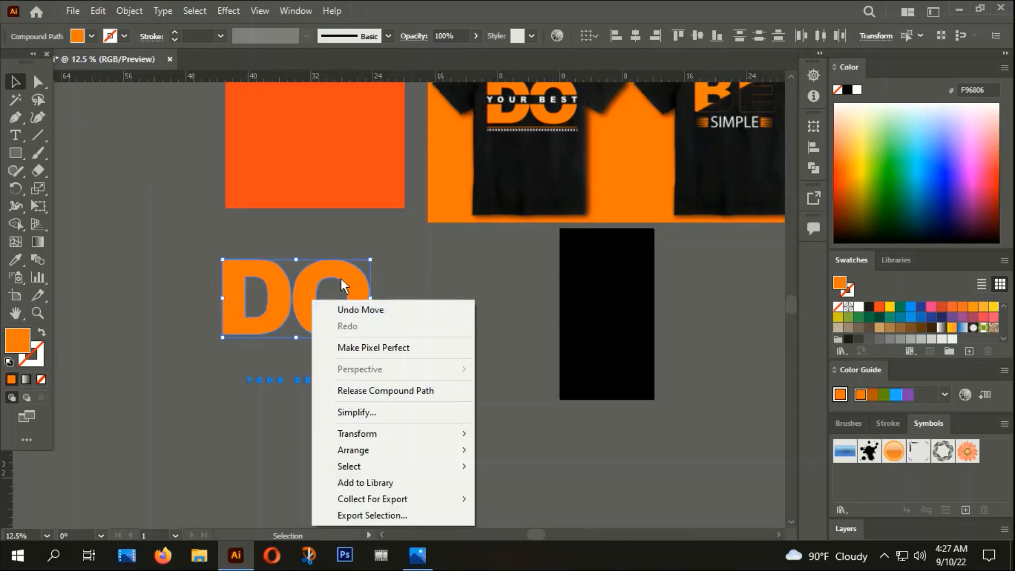
{"action": "left_click", "coordinate": [131, 12]}
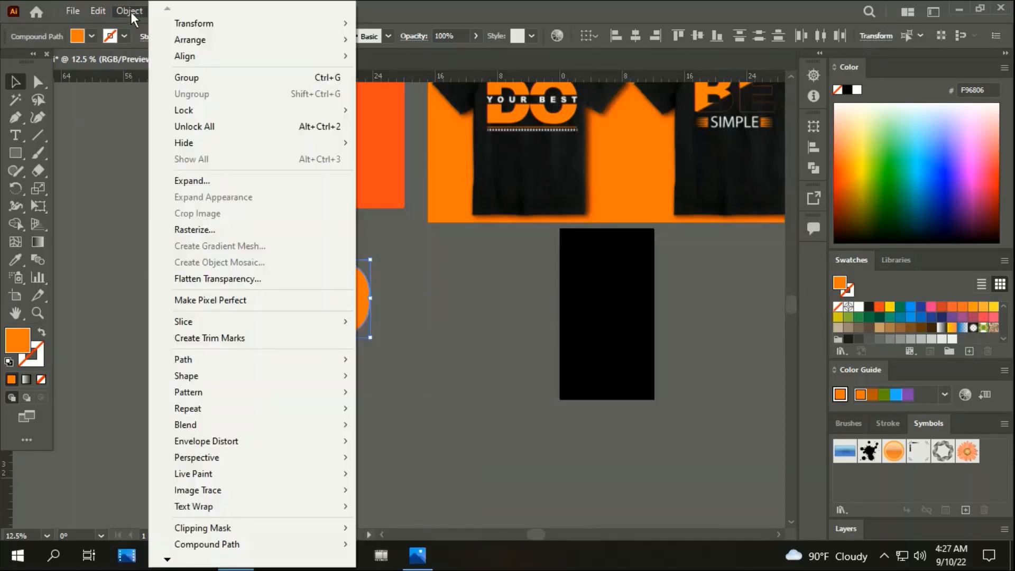
{"action": "left_click", "coordinate": [179, 76]}
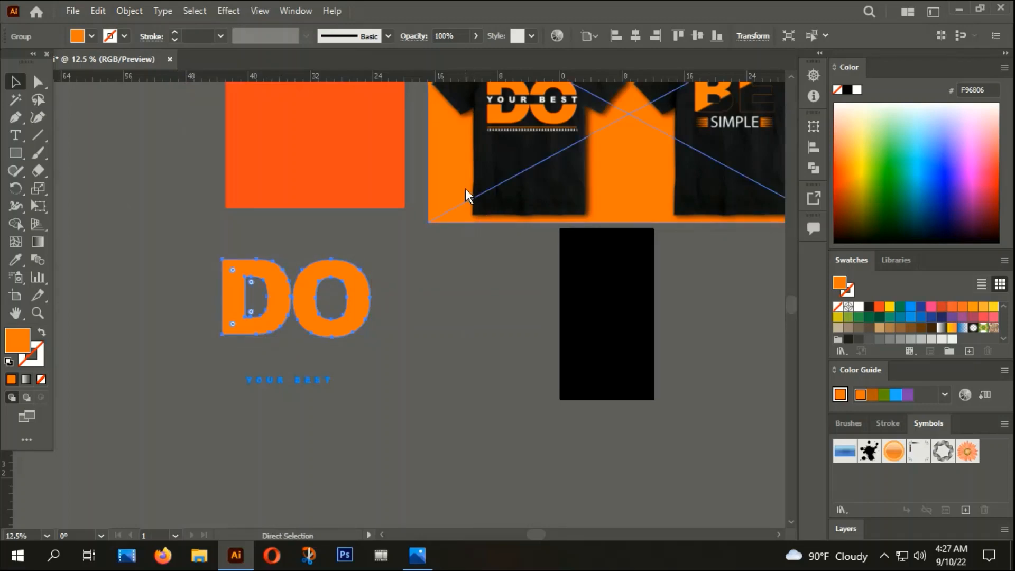
{"action": "key", "text": "ctrl+shift+g"}
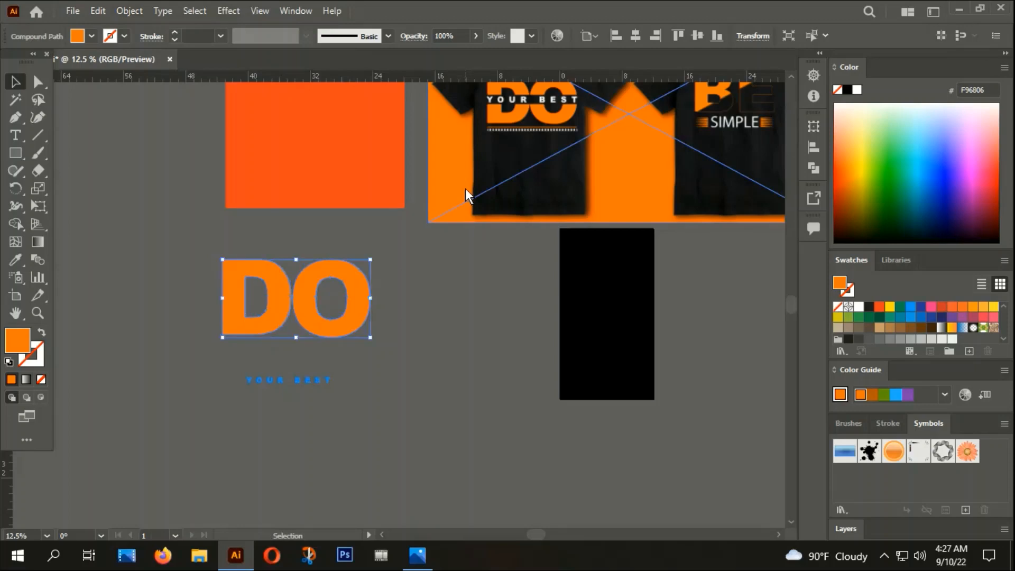
{"action": "left_click", "coordinate": [394, 233]}
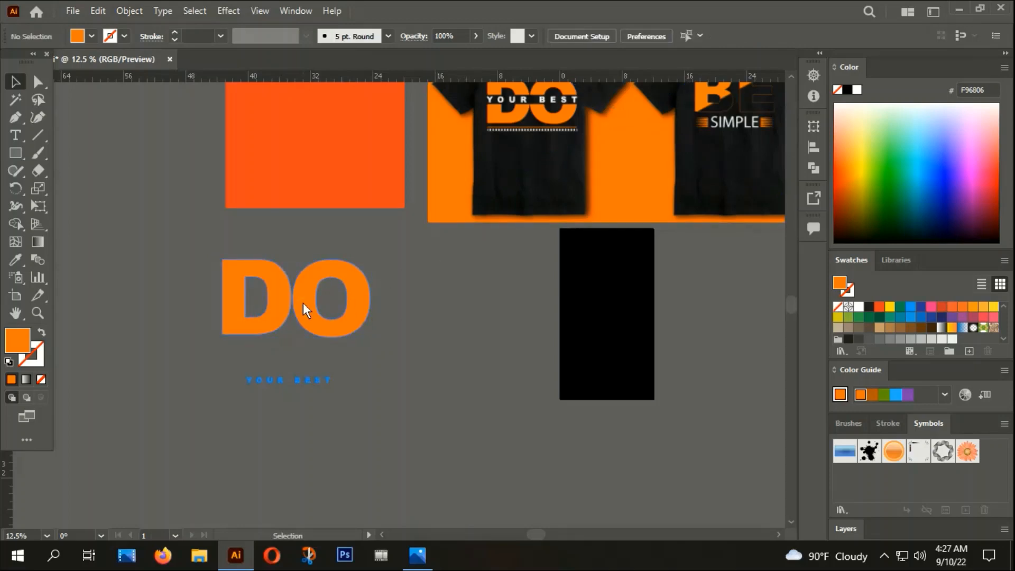
{"action": "left_click", "coordinate": [303, 302]}
{"action": "scroll", "coordinate": [454, 278], "scroll_direction": "down", "scroll_amount": 1}
{"action": "left_click", "coordinate": [474, 297]}
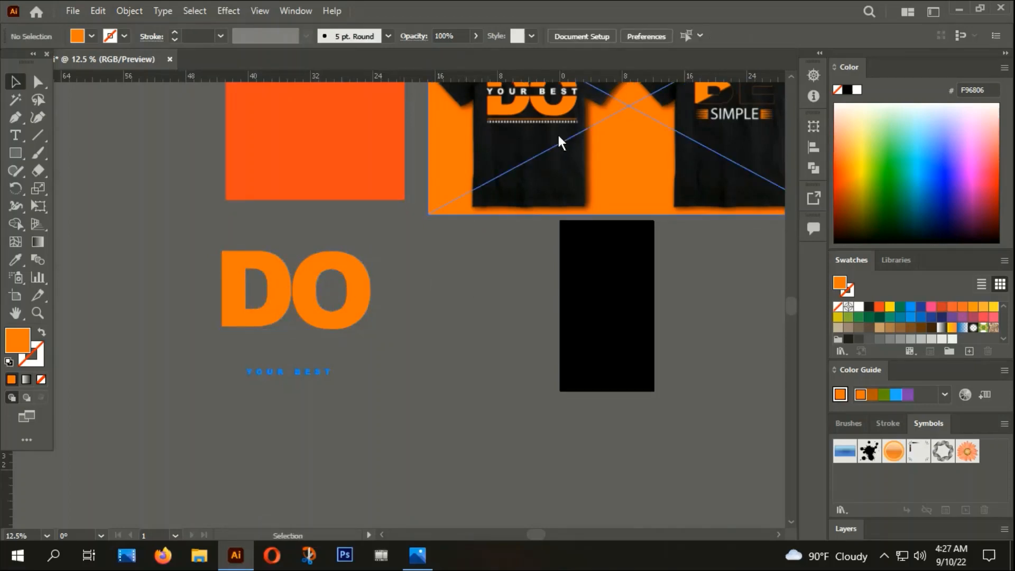
Step: Try drawing a horizontal line with a 0.25 pt stroke across the upper half of the orange DO
{"action": "left_click", "coordinate": [38, 133]}
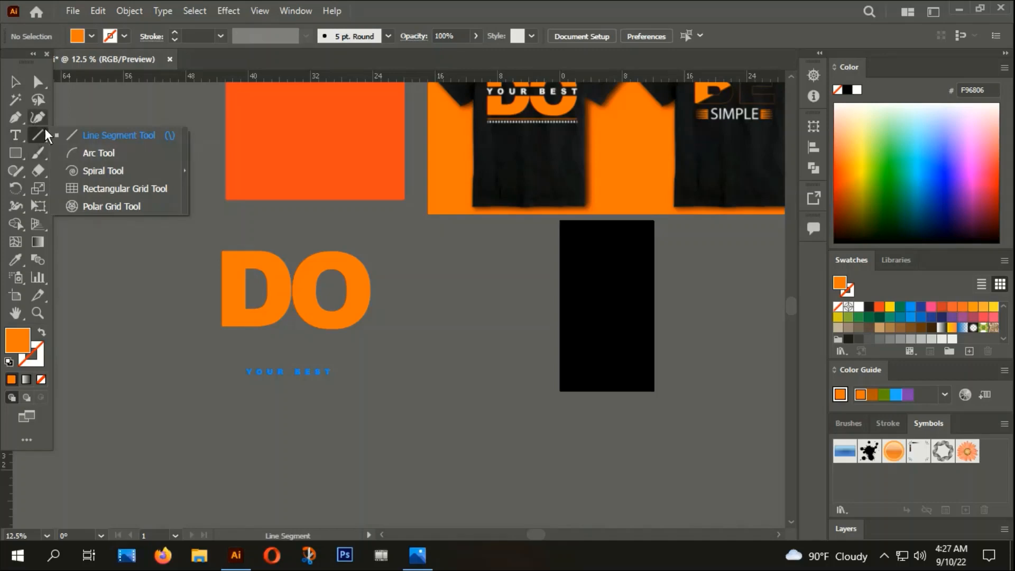
{"action": "left_click_drag", "start_coordinate": [181, 276], "coordinate": [405, 331]}
{"action": "left_click", "coordinate": [174, 32]}
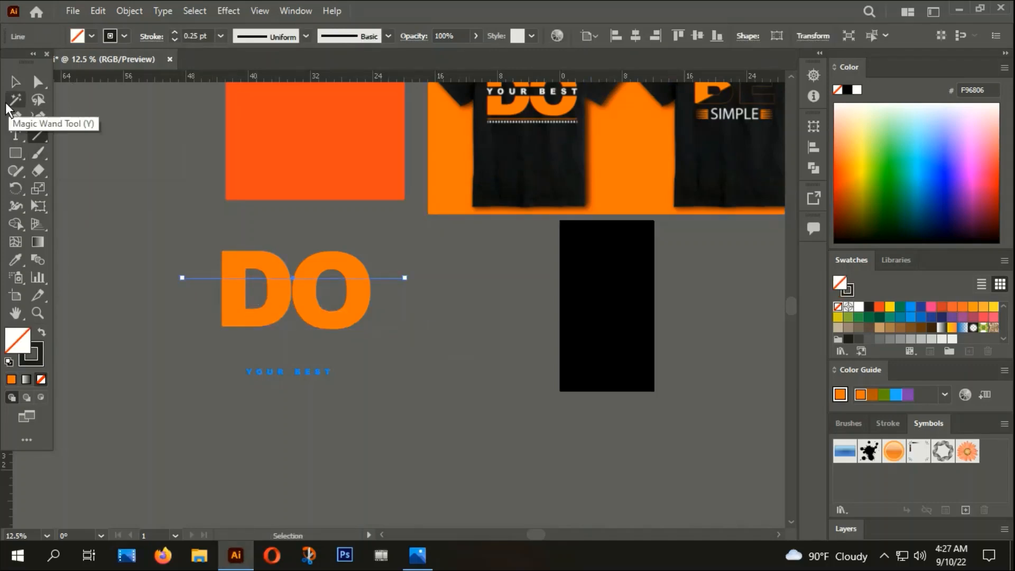
{"action": "left_click", "coordinate": [15, 82]}
{"action": "left_click", "coordinate": [128, 227]}
{"action": "scroll", "coordinate": [272, 344], "scroll_direction": "up", "scroll_amount": 2}
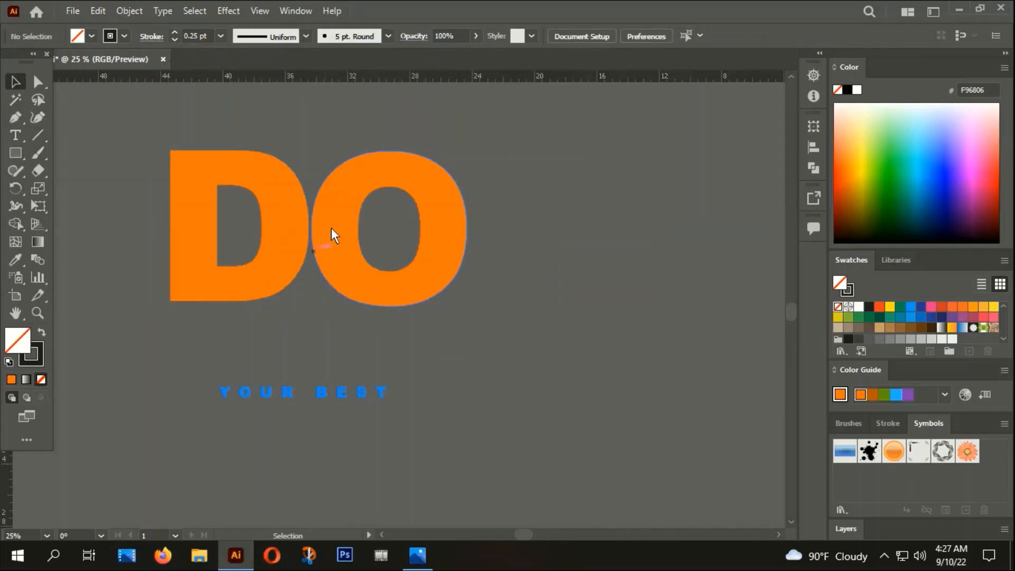
{"action": "left_click_drag", "start_coordinate": [405, 201], "coordinate": [405, 214]}
{"action": "left_click", "coordinate": [378, 255]}
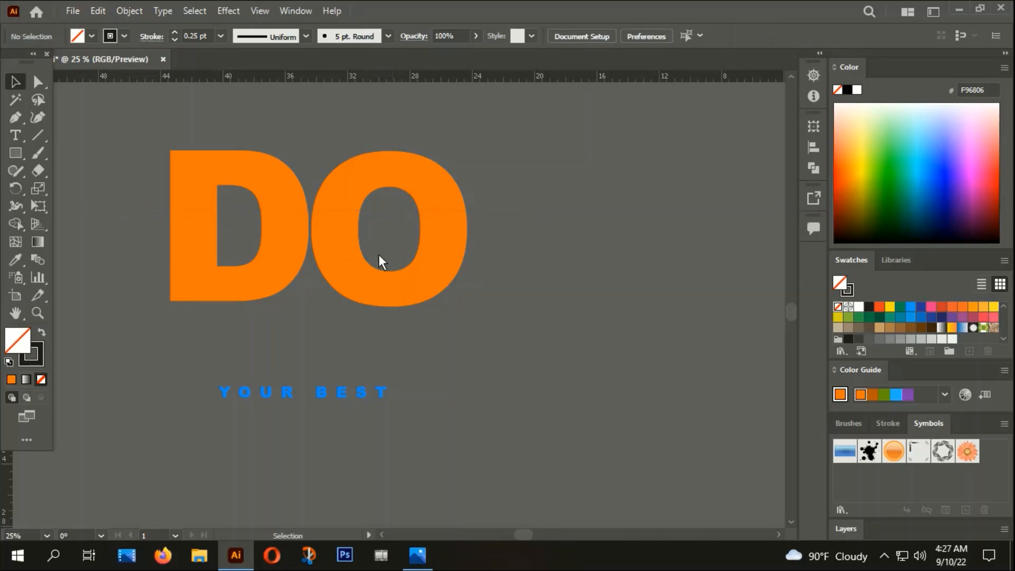
Step: Set the fill colour of the outlined YOUR BEST below the orange DO to 000102
{"action": "left_click", "coordinate": [322, 396]}
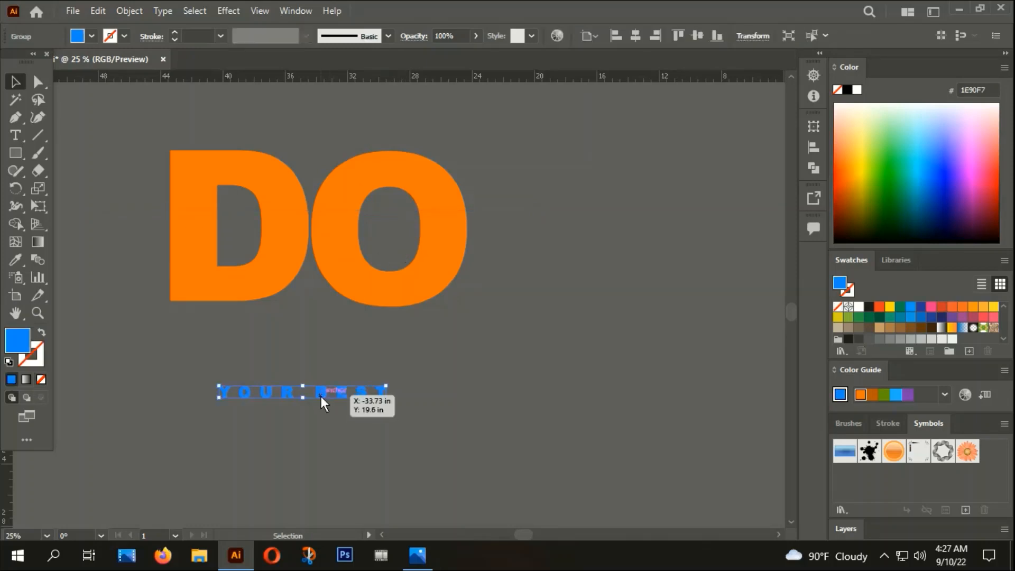
{"action": "double_click", "coordinate": [23, 347]}
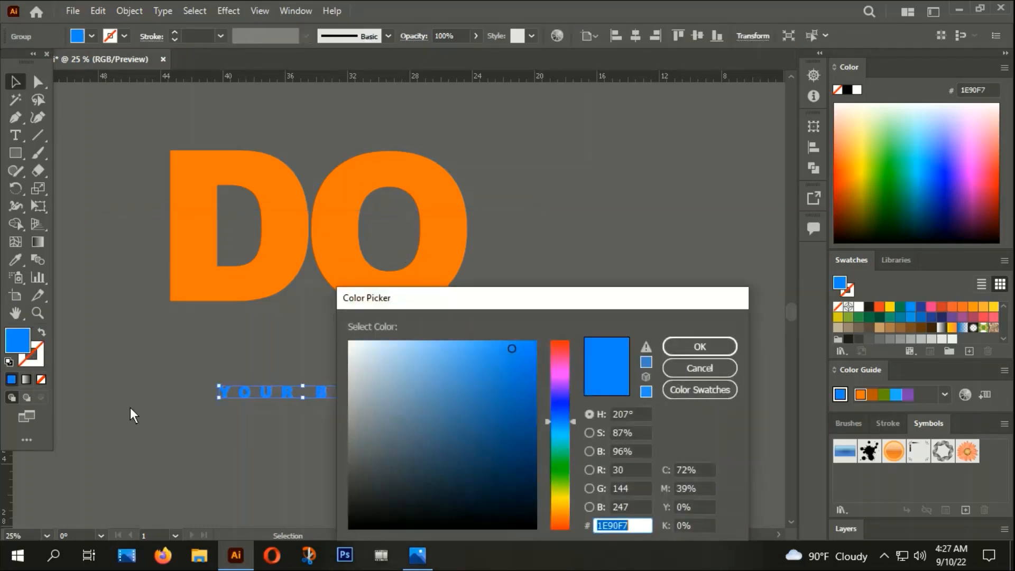
{"action": "left_click", "coordinate": [533, 526]}
{"action": "left_click", "coordinate": [675, 347]}
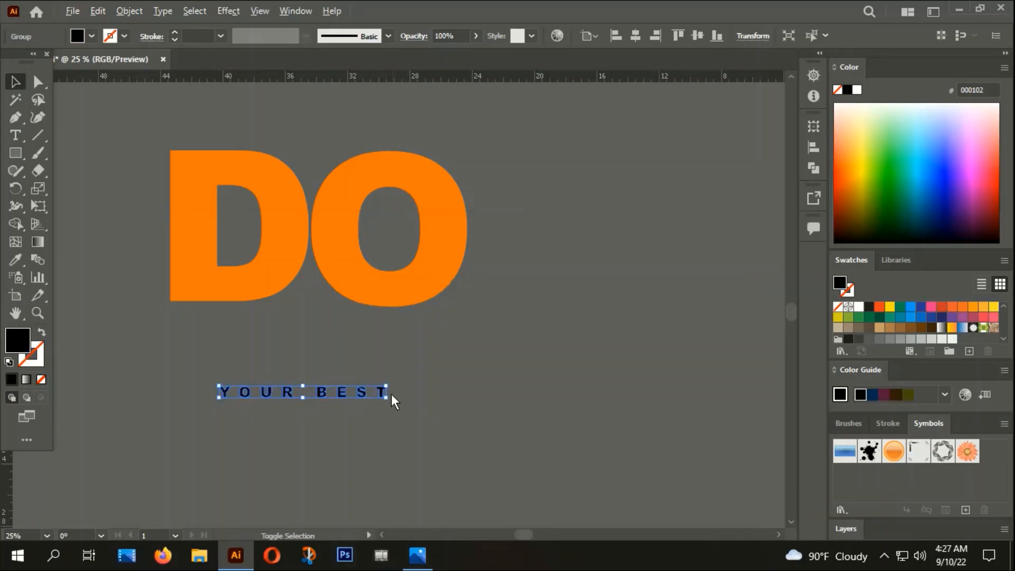
Step: Enlarge YOUR BEST until it is slightly wider than DO and place it across the middle of DO
{"action": "left_click", "coordinate": [426, 437]}
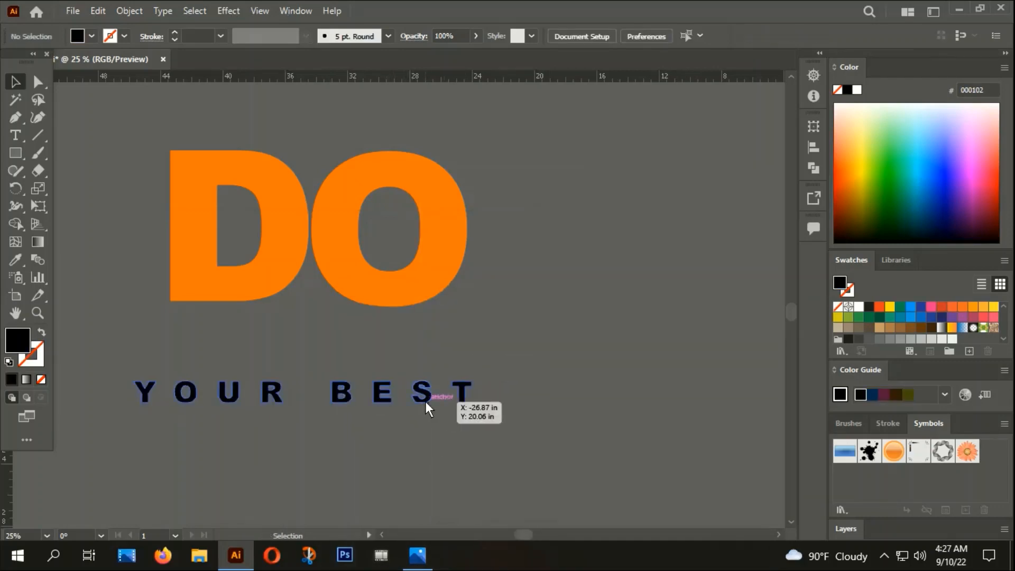
{"action": "left_click_drag", "start_coordinate": [426, 402], "coordinate": [430, 241]}
{"action": "left_click", "coordinate": [377, 327]}
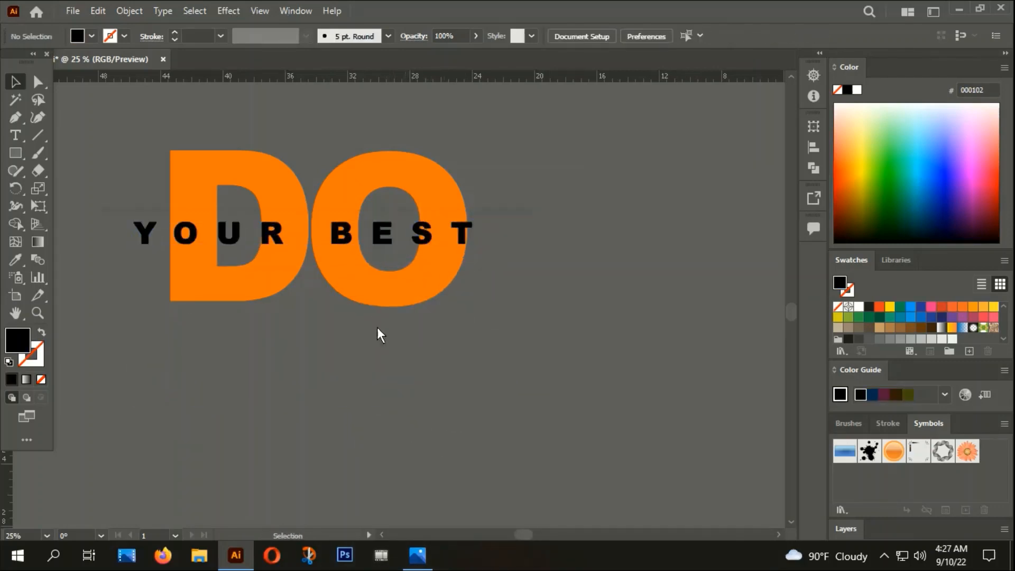
Step: Set the fill colour of the enlarged YOUR BEST to F2F6F9 and deselect it
{"action": "left_click", "coordinate": [271, 242]}
{"action": "double_click", "coordinate": [15, 342]}
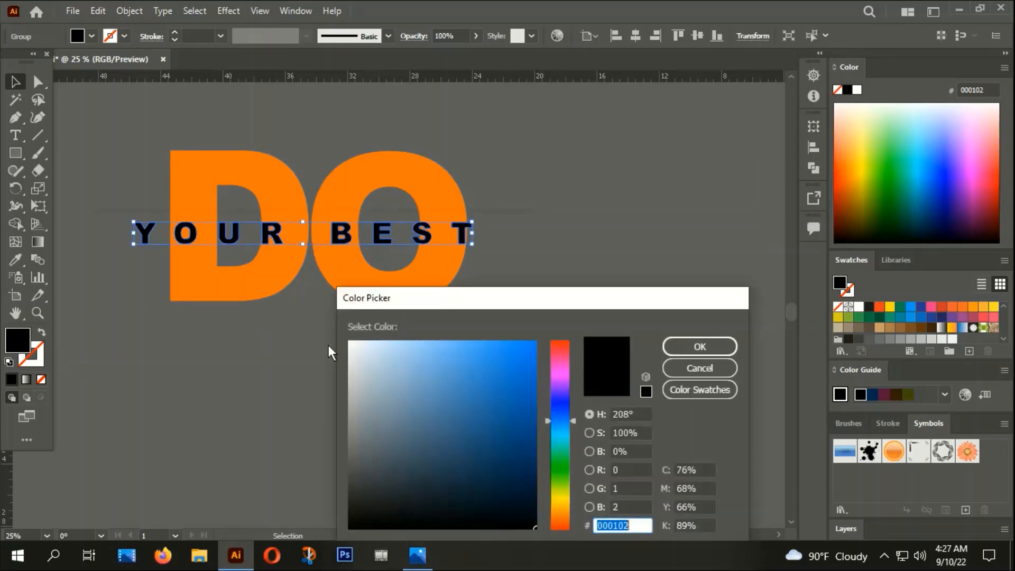
{"action": "type", "text": "F2F6F9"}
{"action": "left_click", "coordinate": [700, 346]}
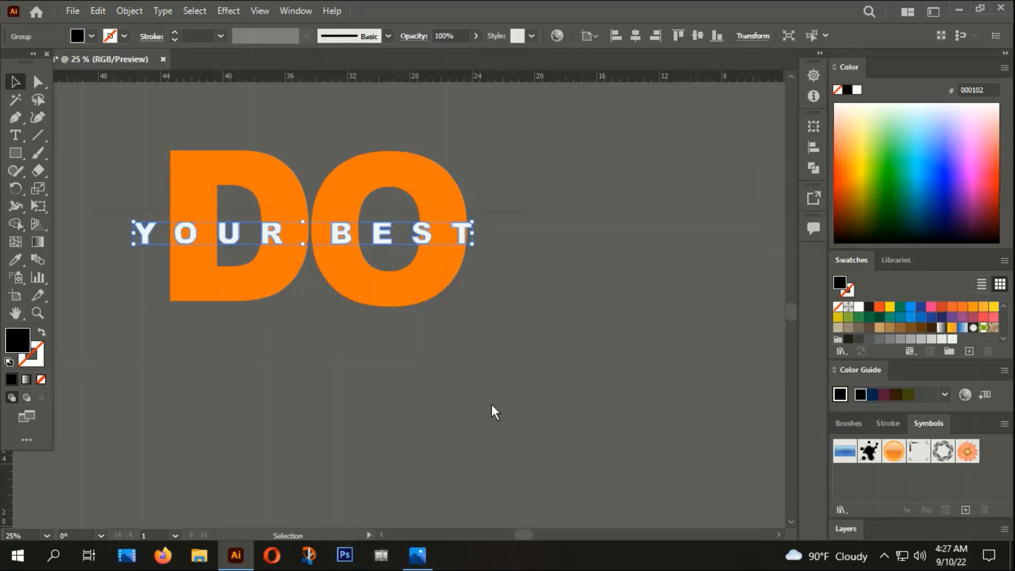
{"action": "left_click", "coordinate": [481, 404]}
Step: Move the orange DO onto the black artboard, leaving YOUR BEST in place
{"action": "scroll", "coordinate": [440, 401], "scroll_direction": "down", "scroll_amount": 4}
{"action": "left_click_drag", "start_coordinate": [574, 403], "coordinate": [545, 393]}
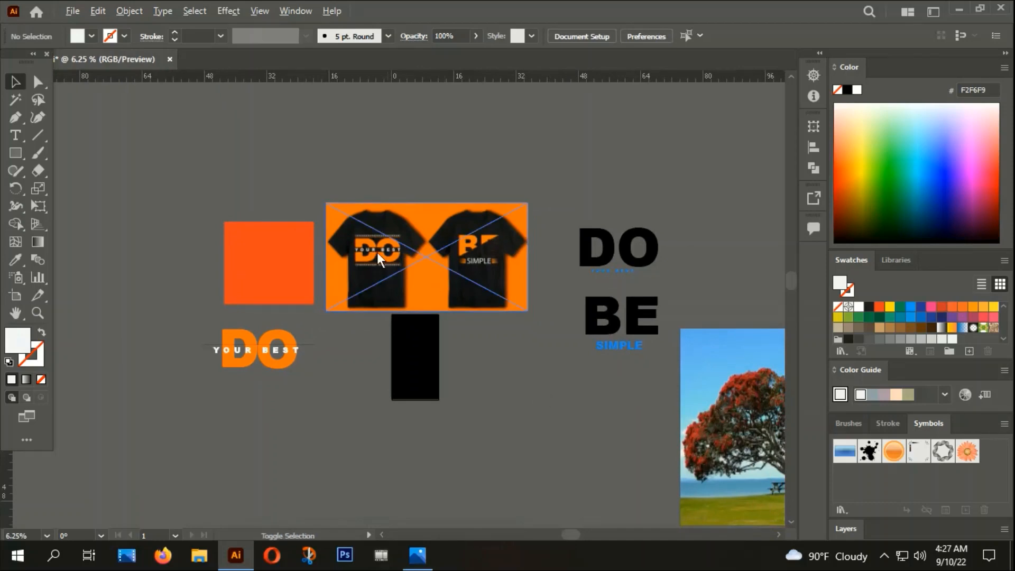
{"action": "scroll", "coordinate": [375, 249], "scroll_direction": "up", "scroll_amount": 2}
{"action": "scroll", "coordinate": [333, 395], "scroll_direction": "down", "scroll_amount": 2}
{"action": "scroll", "coordinate": [274, 317], "scroll_direction": "up", "scroll_amount": 1}
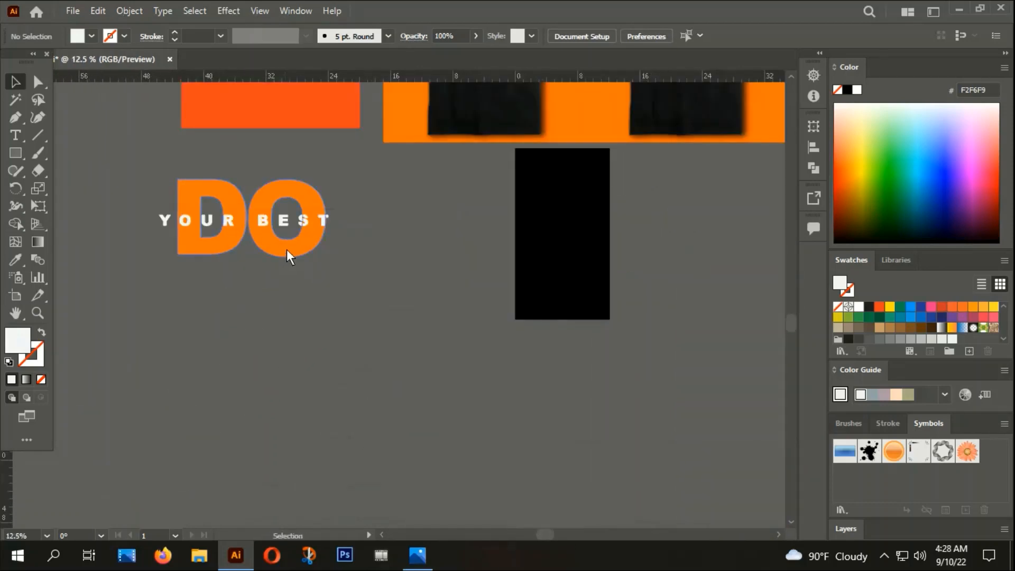
{"action": "left_click_drag", "start_coordinate": [289, 251], "coordinate": [607, 267]}
Step: Scale the orange DO down to just under the black artboard's width and position it within the artboard edges
{"action": "scroll", "coordinate": [608, 242], "scroll_direction": "up", "scroll_amount": 3}
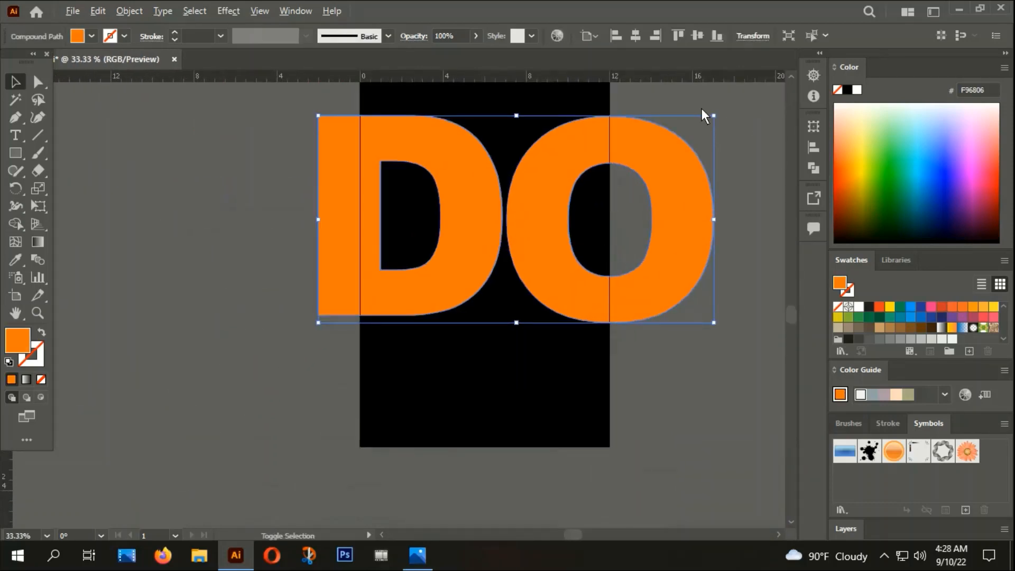
{"action": "left_click_drag", "start_coordinate": [713, 115], "coordinate": [693, 233]}
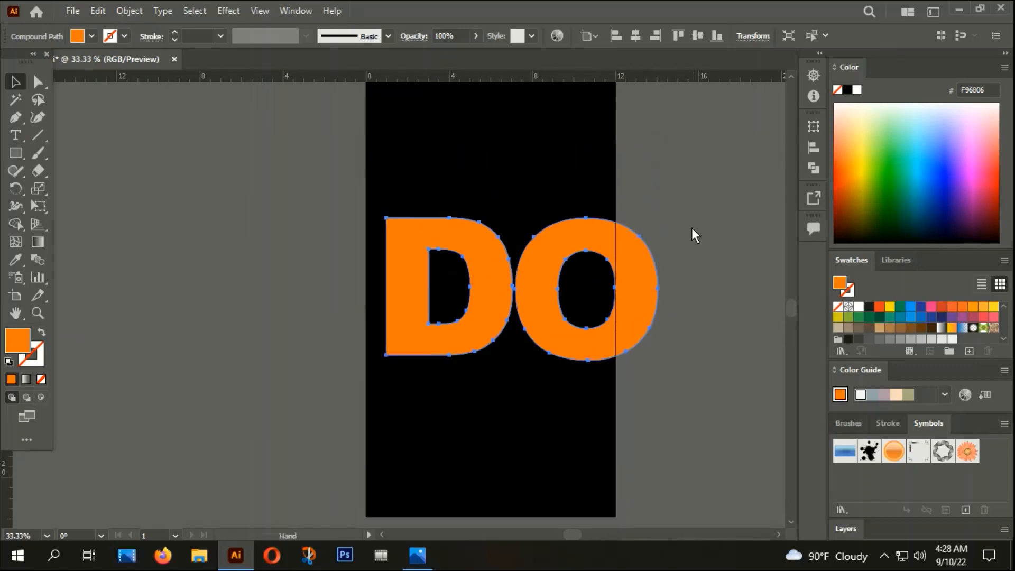
{"action": "mouse_move", "coordinate": [616, 233]}
{"action": "left_mouse_down"}
{"action": "mouse_move", "coordinate": [595, 226]}
{"action": "mouse_move", "coordinate": [625, 216]}
{"action": "left_mouse_up"}
{"action": "left_click_drag", "start_coordinate": [574, 243], "coordinate": [563, 213]}
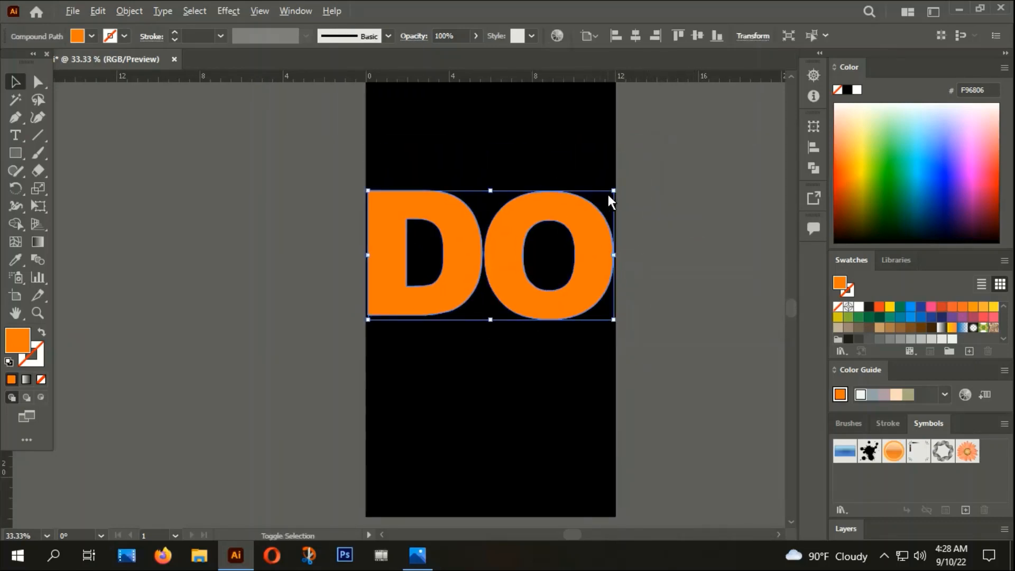
{"action": "left_click_drag", "start_coordinate": [613, 190], "coordinate": [588, 278]}
{"action": "left_click", "coordinate": [642, 203]}
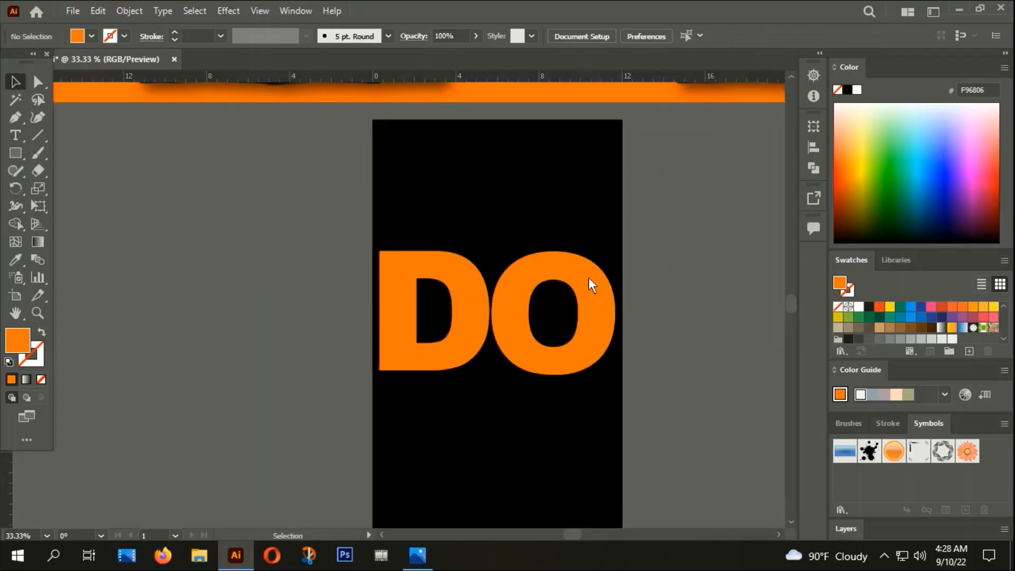
Step: Centre the orange DO vertically on the artboard and deselect it
{"action": "left_click", "coordinate": [588, 277]}
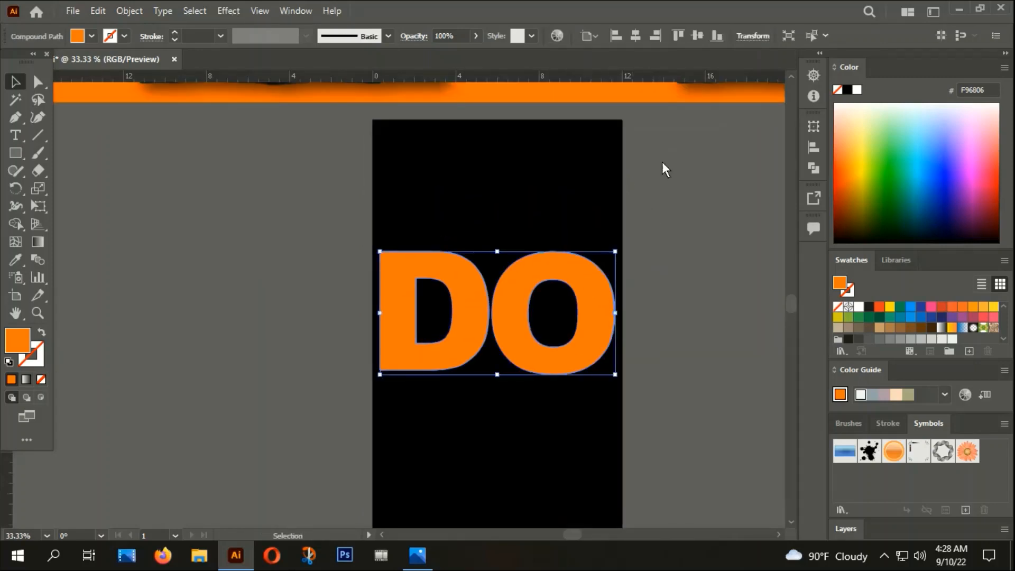
{"action": "left_click", "coordinate": [696, 39]}
{"action": "left_click", "coordinate": [358, 193]}
Step: Centre the white YOUR BEST horizontally and vertically on the artboard, over DO
{"action": "scroll", "coordinate": [349, 214], "scroll_direction": "down", "scroll_amount": 1}
{"action": "left_click_drag", "start_coordinate": [348, 215], "coordinate": [508, 219]}
{"action": "left_click", "coordinate": [105, 238]}
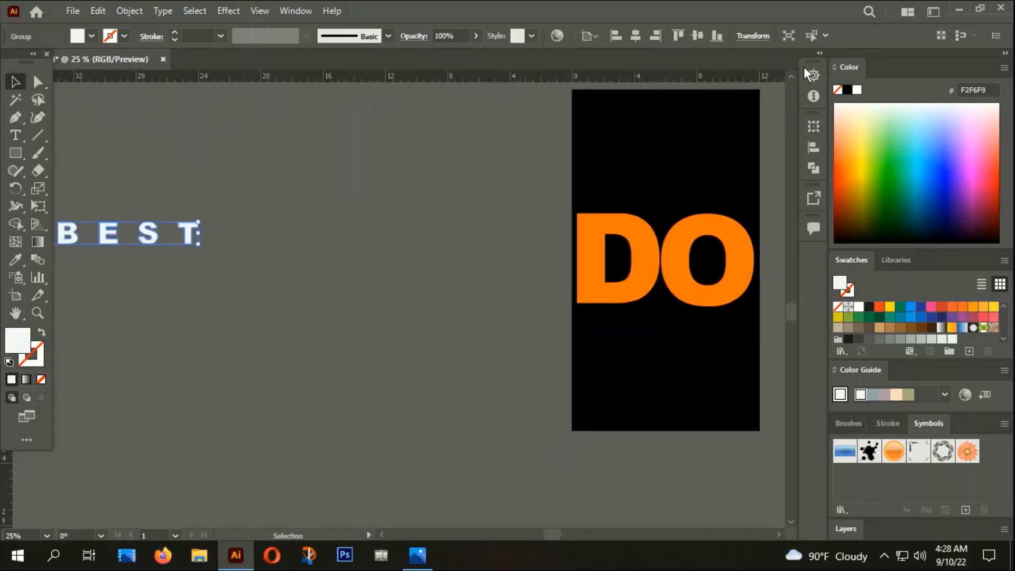
{"action": "left_click", "coordinate": [636, 35]}
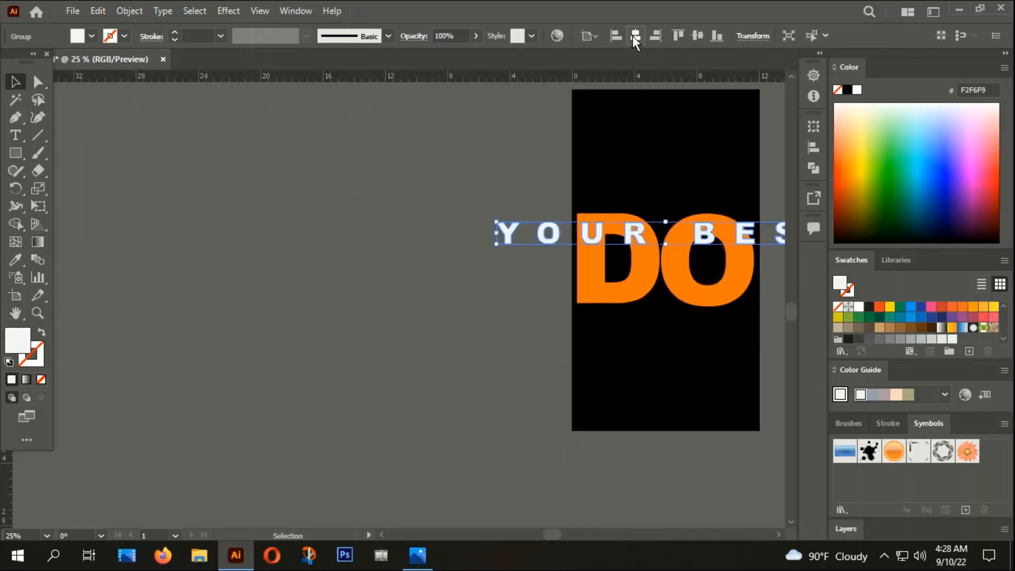
{"action": "left_click", "coordinate": [697, 36]}
{"action": "left_click_drag", "start_coordinate": [621, 406], "coordinate": [479, 420]}
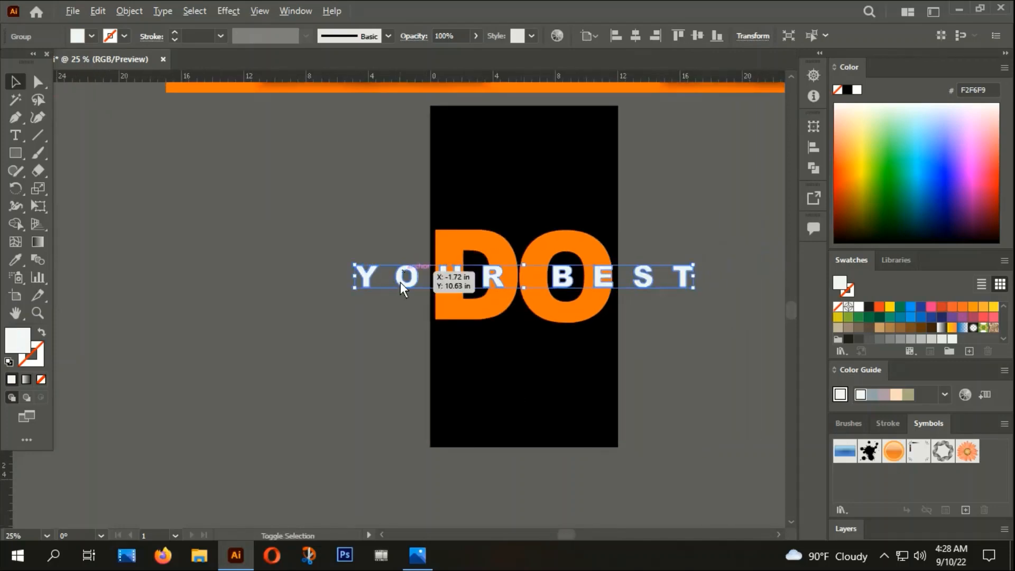
Step: Scale YOUR BEST down to about the artboard's width and compare it with the T-shirt reference image
{"action": "scroll", "coordinate": [401, 281], "scroll_direction": "up", "scroll_amount": 2}
{"action": "left_click_drag", "start_coordinate": [300, 243], "coordinate": [364, 255]}
{"action": "scroll", "coordinate": [364, 254], "scroll_direction": "down", "scroll_amount": 3}
{"action": "scroll", "coordinate": [471, 466], "scroll_direction": "up", "scroll_amount": 5}
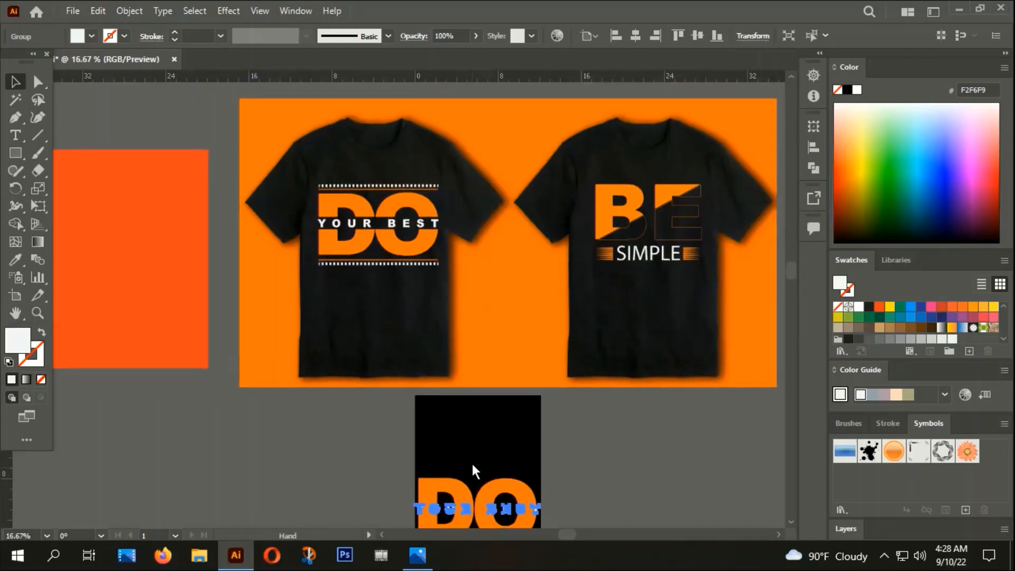
Step: Narrow the white YOUR BEST from both ends so it matches the width of the orange DO, and deselect it
{"action": "left_click_drag", "start_coordinate": [471, 462], "coordinate": [454, 392]}
{"action": "scroll", "coordinate": [442, 444], "scroll_direction": "up", "scroll_amount": 3}
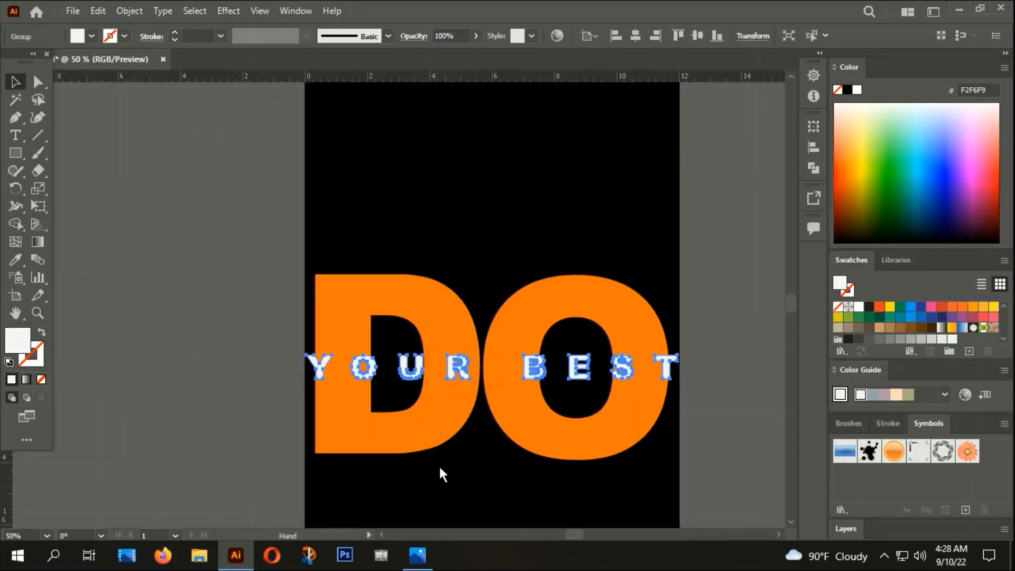
{"action": "scroll", "coordinate": [442, 473], "scroll_direction": "down", "scroll_amount": 2}
{"action": "scroll", "coordinate": [668, 287], "scroll_direction": "up", "scroll_amount": 4}
{"action": "left_click_drag", "start_coordinate": [620, 276], "coordinate": [630, 285]}
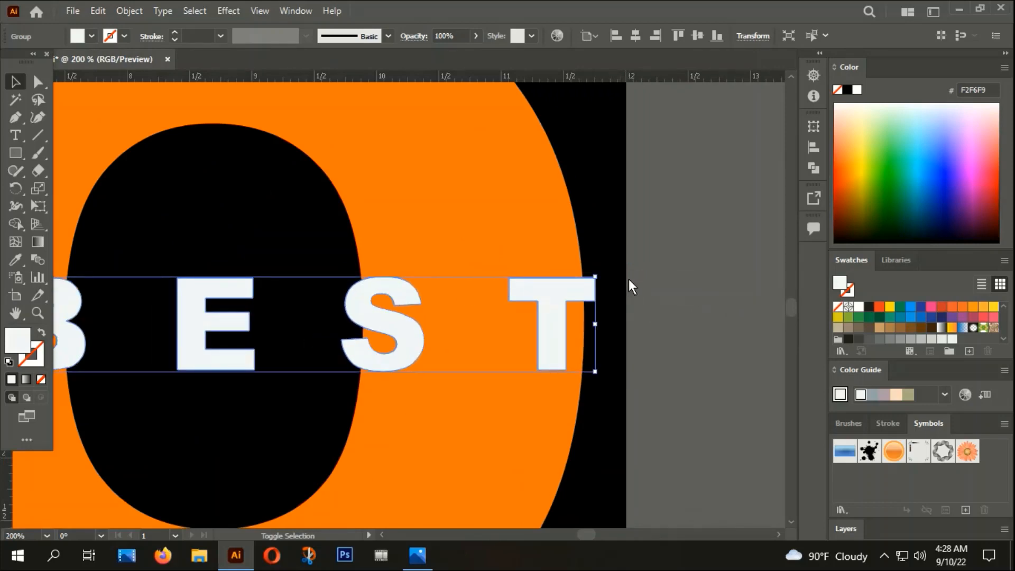
{"action": "left_click_drag", "start_coordinate": [594, 324], "coordinate": [585, 325]}
{"action": "scroll", "coordinate": [595, 323], "scroll_direction": "down", "scroll_amount": 2}
{"action": "left_click_drag", "start_coordinate": [415, 364], "coordinate": [814, 335]}
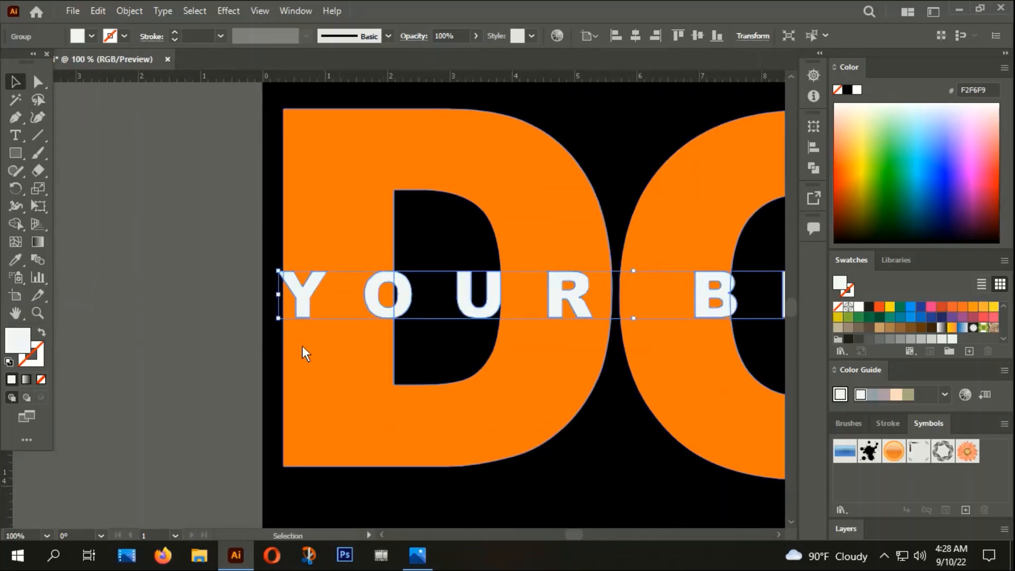
{"action": "scroll", "coordinate": [274, 310], "scroll_direction": "up", "scroll_amount": 2}
{"action": "left_click_drag", "start_coordinate": [282, 277], "coordinate": [294, 277]}
{"action": "left_click", "coordinate": [275, 287]}
{"action": "scroll", "coordinate": [276, 293], "scroll_direction": "down", "scroll_amount": 5}
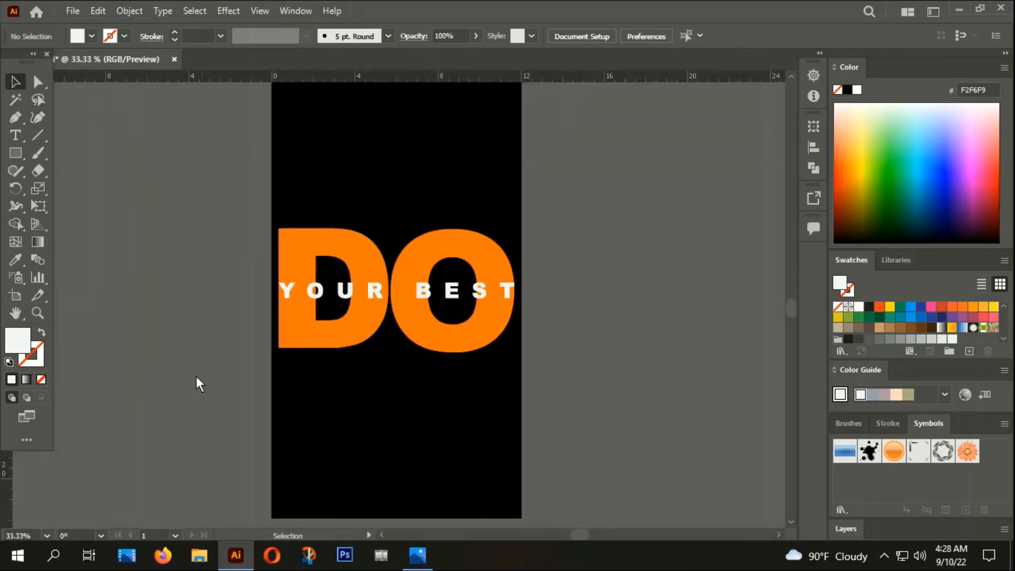
Step: Place a long horizontal line with a 0.25 pt stroke across DO, just above the YOUR BEST lettering
{"action": "left_click_drag", "start_coordinate": [196, 376], "coordinate": [311, 350]}
{"action": "scroll", "coordinate": [311, 350], "scroll_direction": "down", "scroll_amount": 2}
{"action": "left_click_drag", "start_coordinate": [291, 259], "coordinate": [564, 426]}
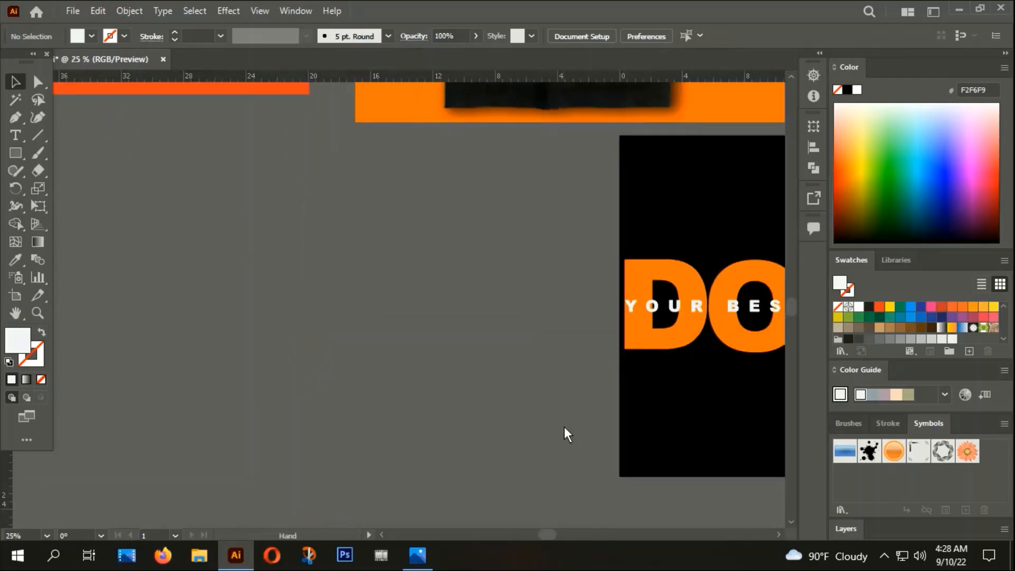
{"action": "left_click_drag", "start_coordinate": [196, 255], "coordinate": [656, 305]}
{"action": "scroll", "coordinate": [537, 367], "scroll_direction": "right", "scroll_amount": 5}
{"action": "scroll", "coordinate": [321, 320], "scroll_direction": "up", "scroll_amount": 2}
{"action": "left_click", "coordinate": [199, 294]}
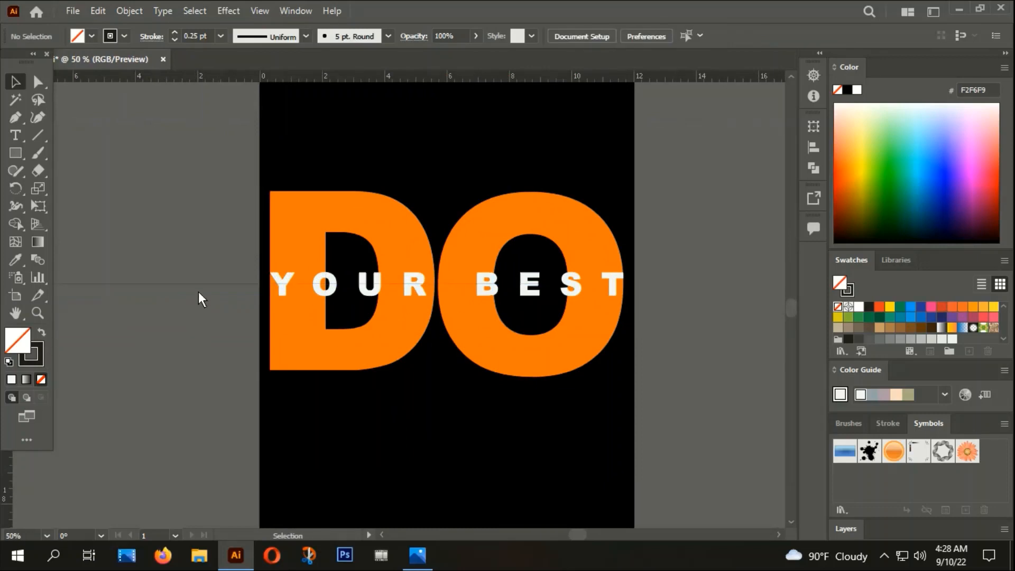
{"action": "left_click_drag", "start_coordinate": [198, 282], "coordinate": [511, 269]}
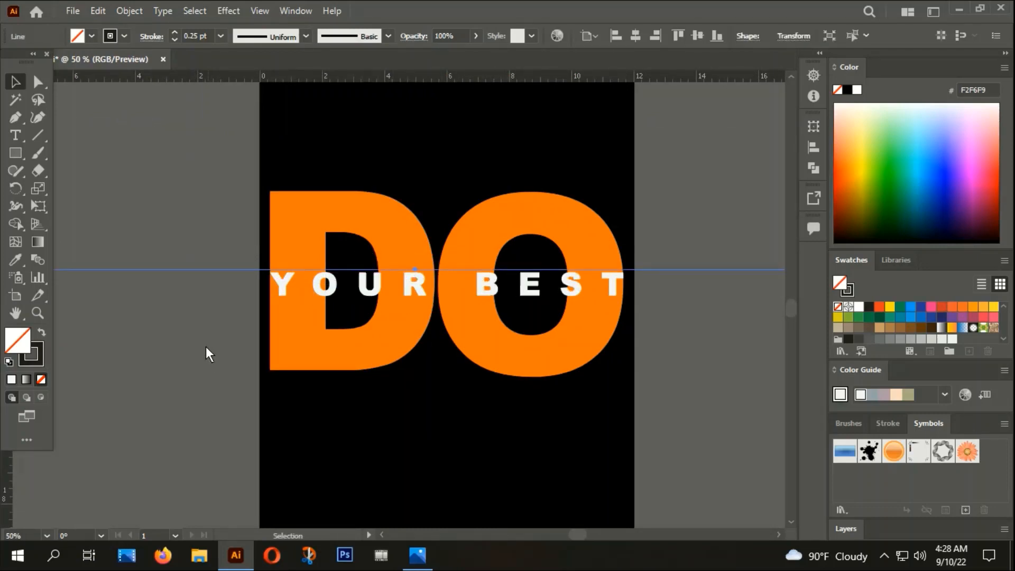
Step: Duplicate the thin line just below YOUR BEST and move the upper line closer to the lettering for equal gaps
{"action": "scroll", "coordinate": [199, 301], "scroll_direction": "up", "scroll_amount": 2}
{"action": "scroll", "coordinate": [411, 237], "scroll_direction": "up", "scroll_amount": 3}
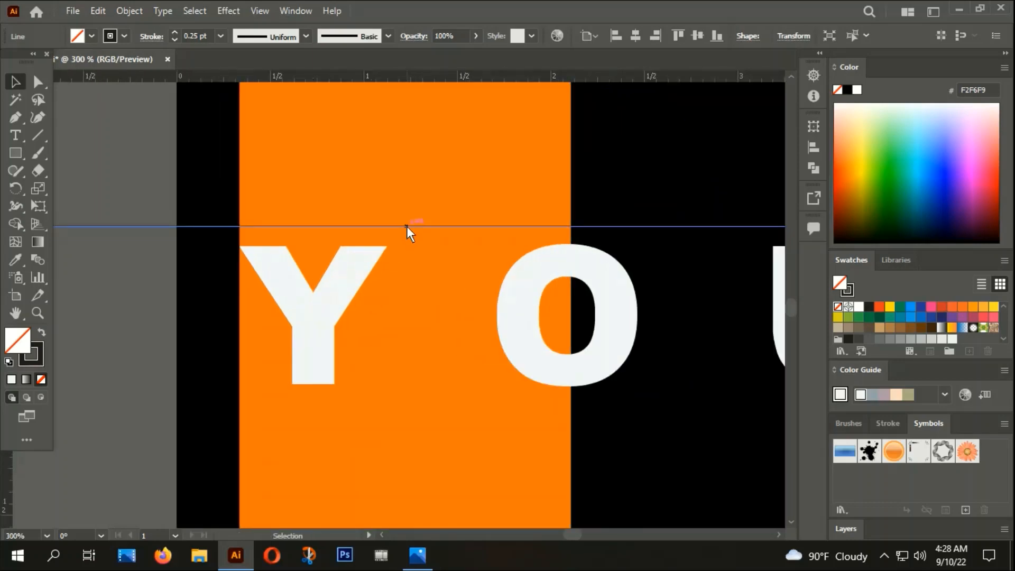
{"action": "left_click_drag", "start_coordinate": [407, 226], "coordinate": [407, 231]}
{"action": "left_click_drag", "start_coordinate": [406, 230], "coordinate": [432, 392]}
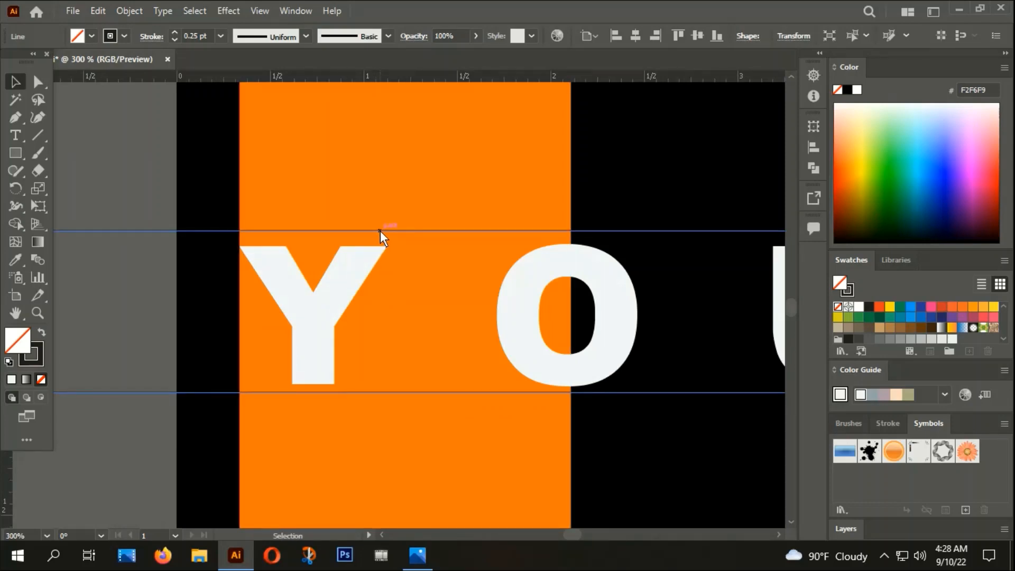
{"action": "left_click_drag", "start_coordinate": [380, 230], "coordinate": [381, 236]}
{"action": "left_click", "coordinate": [91, 323]}
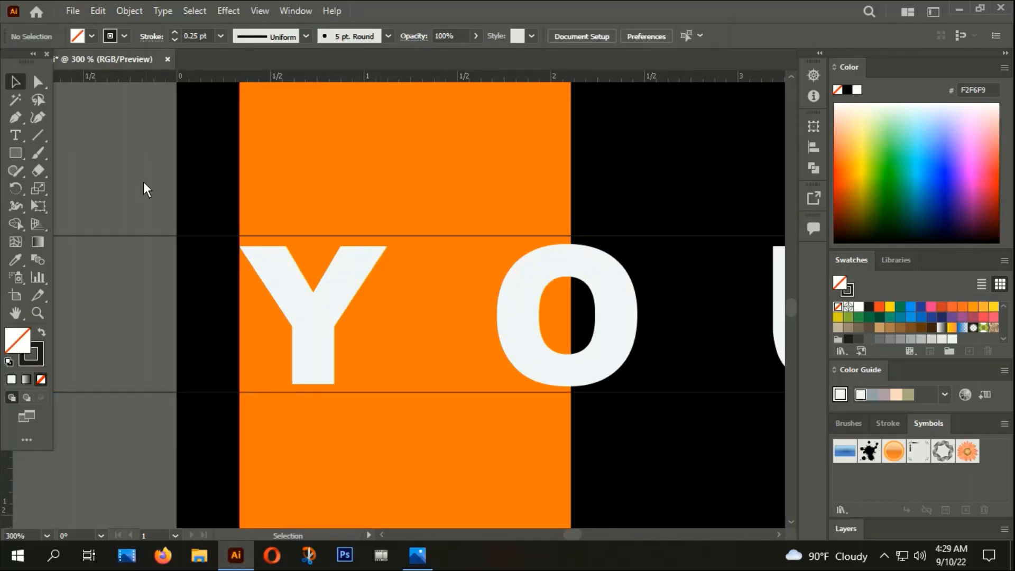
Step: Combine the two thin lines around YOUR BEST into one compound path
{"action": "left_click_drag", "start_coordinate": [145, 183], "coordinate": [198, 423]}
{"action": "key", "text": "ctrl"}
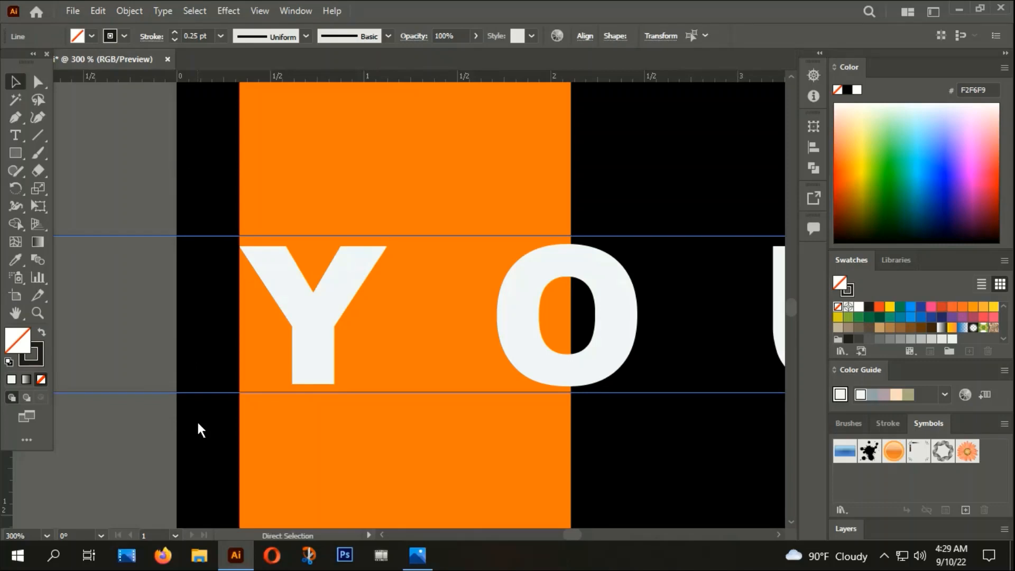
{"action": "key", "text": "ctrl+8"}
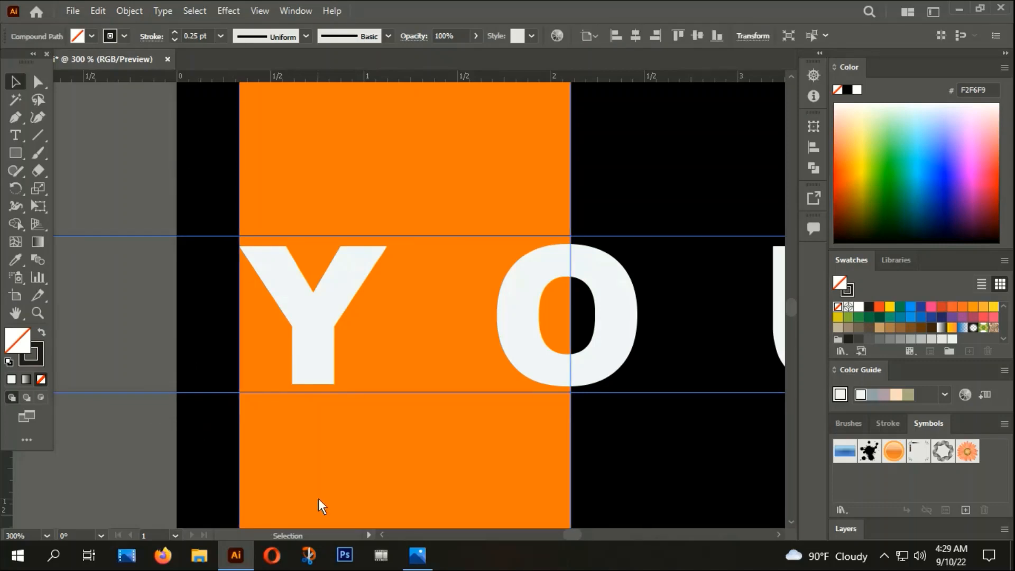
Step: Divide the orange DO along the two thin lines with the Pathfinder and ungroup the resulting pieces
{"action": "key", "text": "ctrl+1"}
{"action": "left_click", "coordinate": [338, 338]}
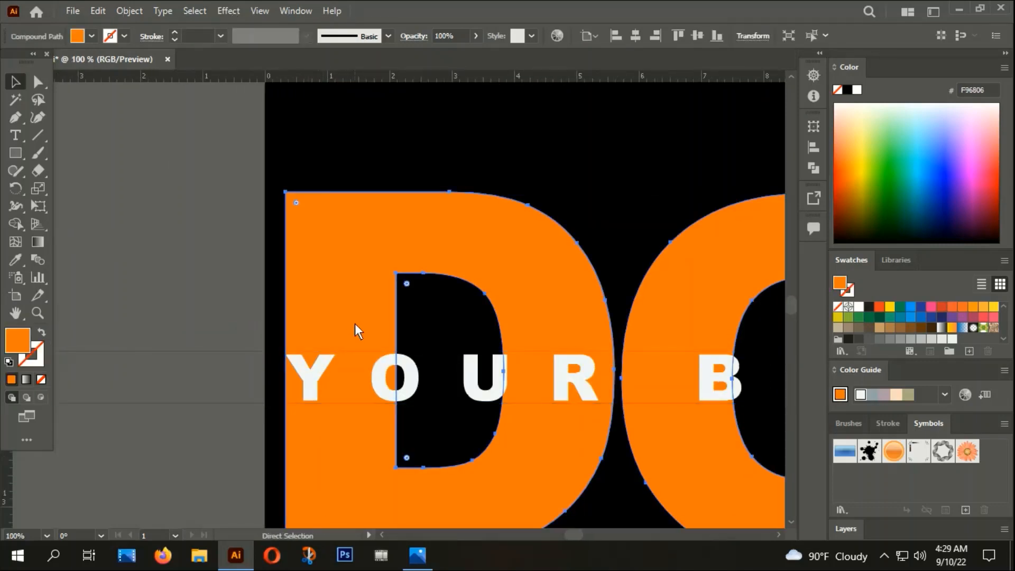
{"action": "scroll", "coordinate": [355, 321], "scroll_direction": "down", "scroll_amount": 3}
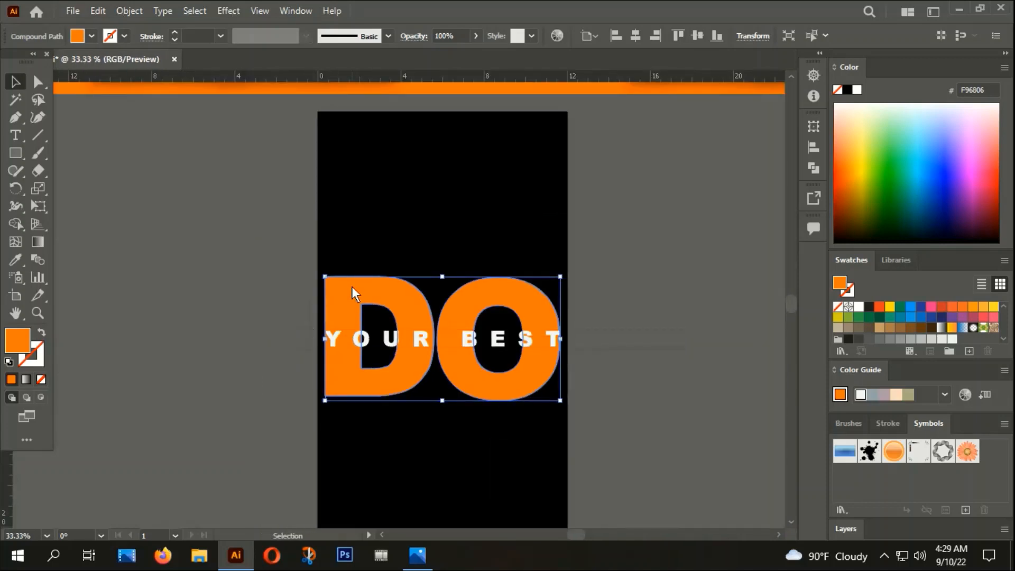
{"action": "left_click", "coordinate": [257, 330], "text": "shift"}
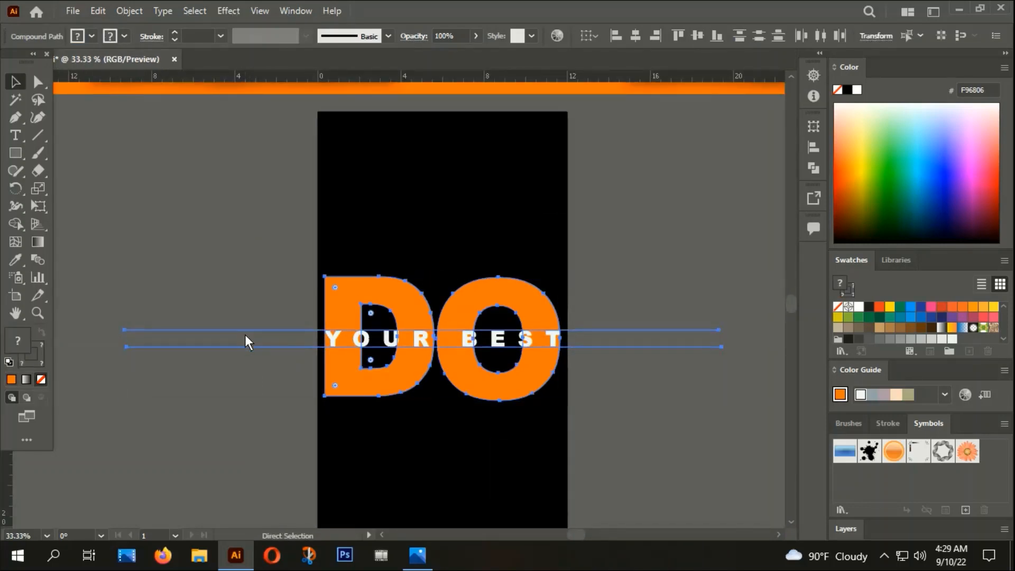
{"action": "key", "text": "ctrl+shift+F9"}
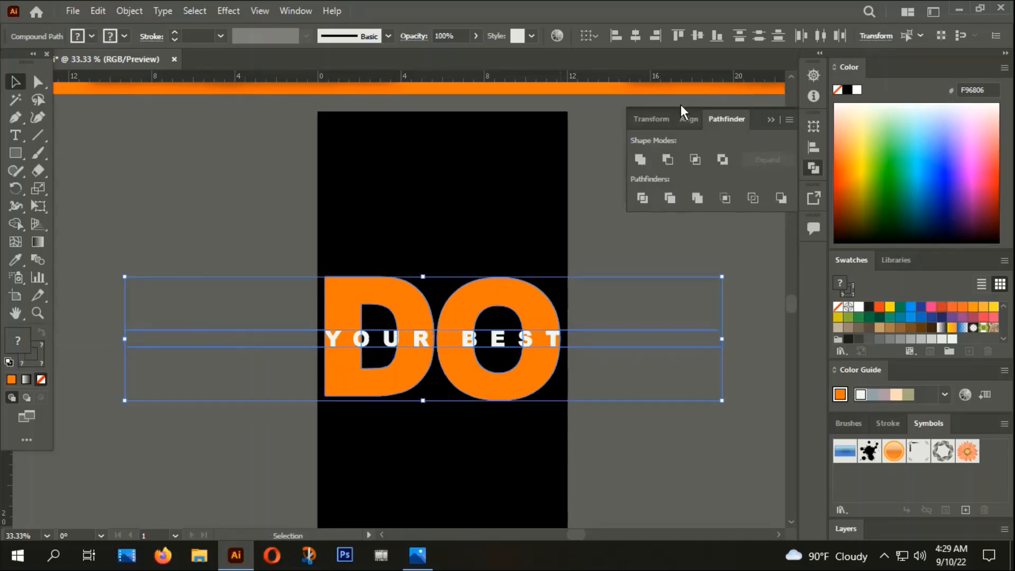
{"action": "left_click", "coordinate": [643, 199]}
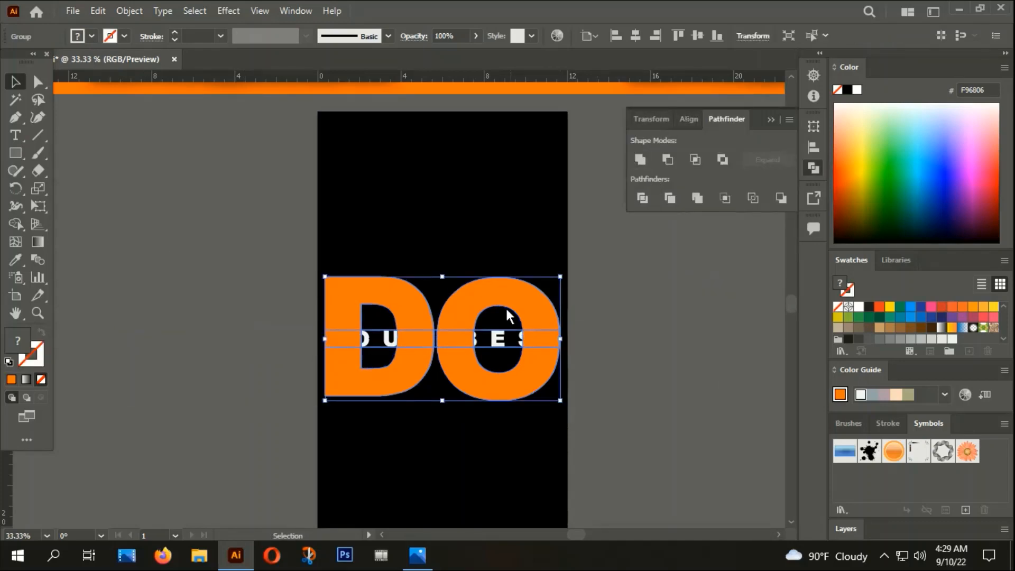
{"action": "right_click", "coordinate": [452, 331]}
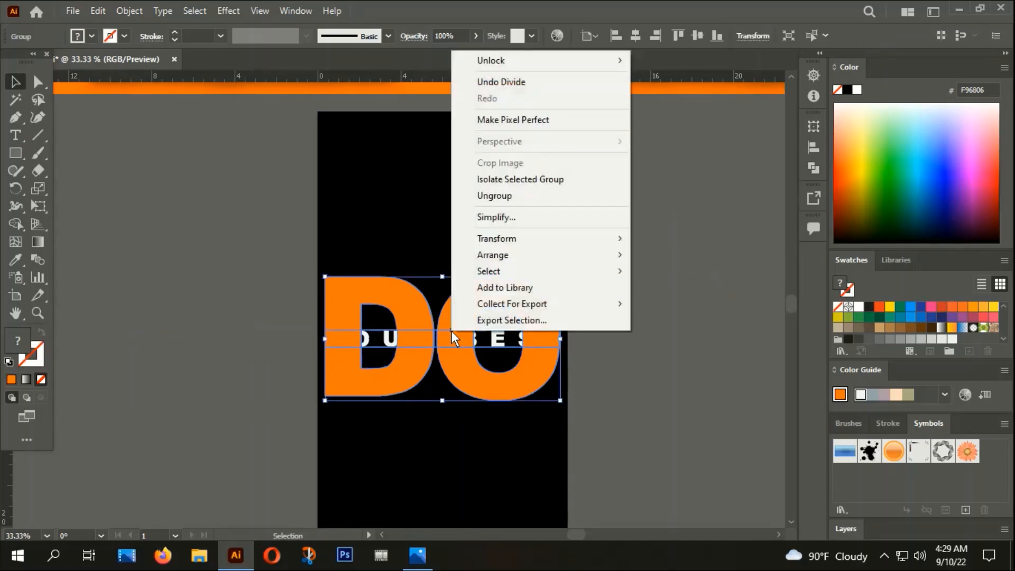
{"action": "left_click", "coordinate": [512, 194]}
{"action": "left_click", "coordinate": [712, 262]}
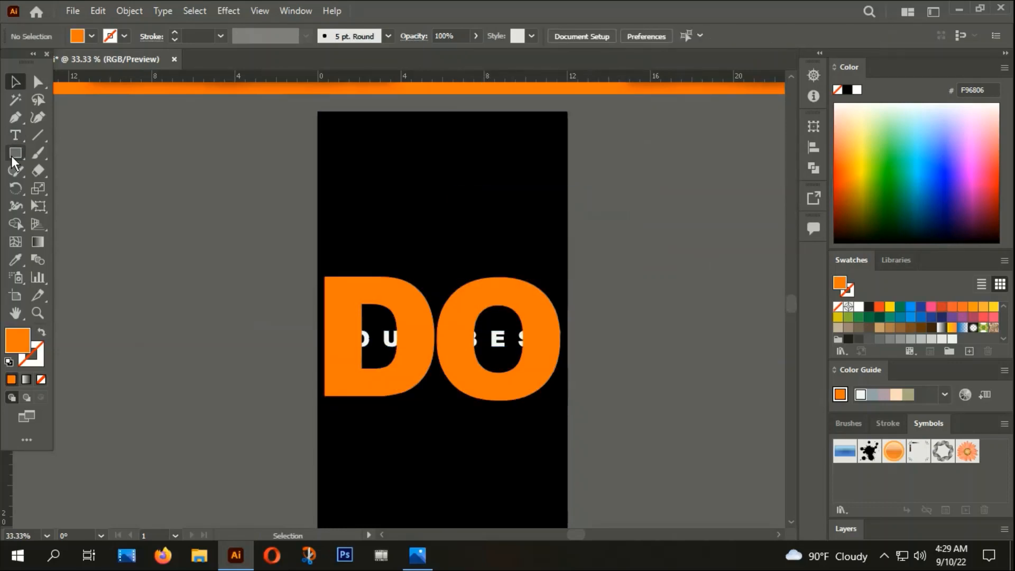
Step: Delete the four orange middle pieces of D and O that cover YOUR BEST
{"action": "left_click", "coordinate": [349, 340]}
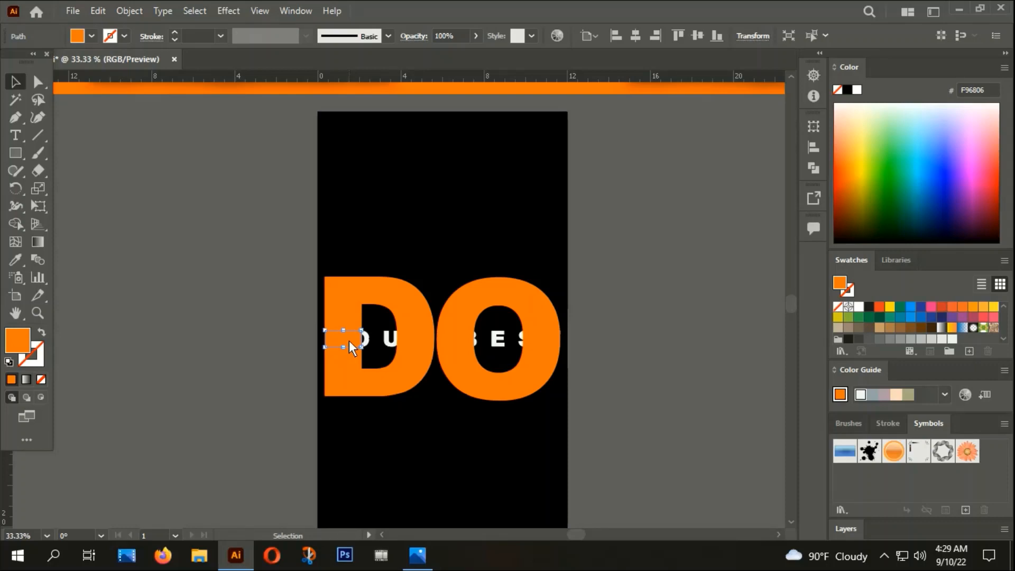
{"action": "key", "text": "Delete"}
{"action": "left_click", "coordinate": [418, 335]}
{"action": "key", "text": "Delete"}
{"action": "left_click", "coordinate": [451, 338]}
{"action": "key", "text": "Delete"}
{"action": "left_click", "coordinate": [550, 336]}
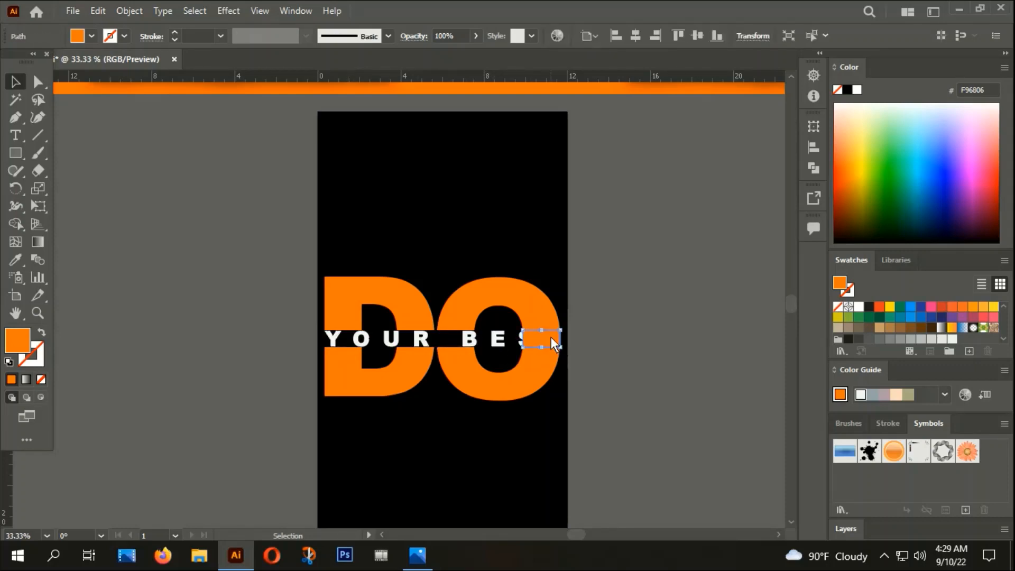
{"action": "key", "text": "Delete"}
Step: Draw a horizontal line about 10 in long just below DO, with an orange stroke and no fill
{"action": "scroll", "coordinate": [451, 400], "scroll_direction": "down", "scroll_amount": 4}
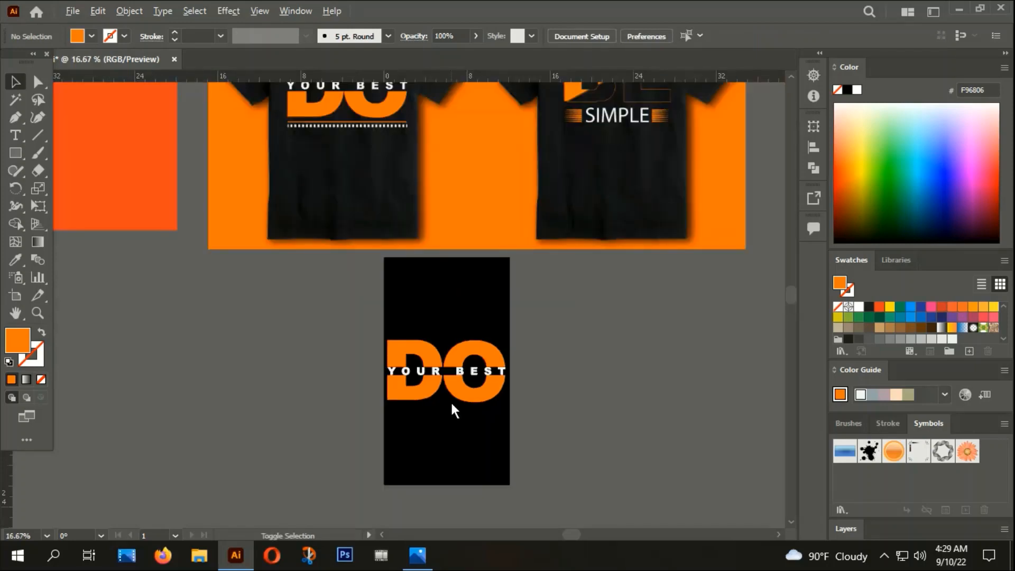
{"action": "left_click_drag", "start_coordinate": [480, 438], "coordinate": [470, 395]}
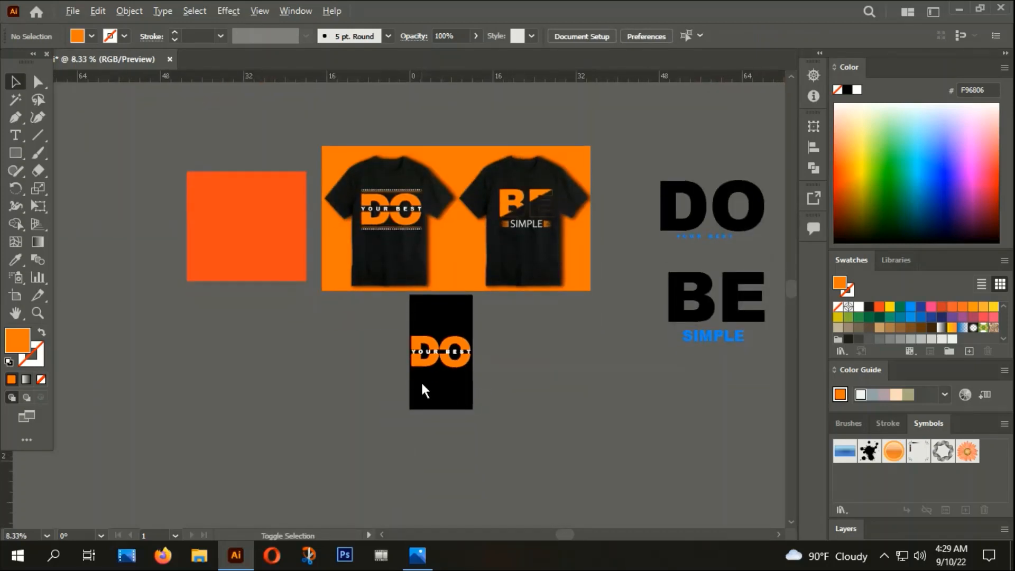
{"action": "scroll", "coordinate": [421, 380], "scroll_direction": "up", "scroll_amount": 3}
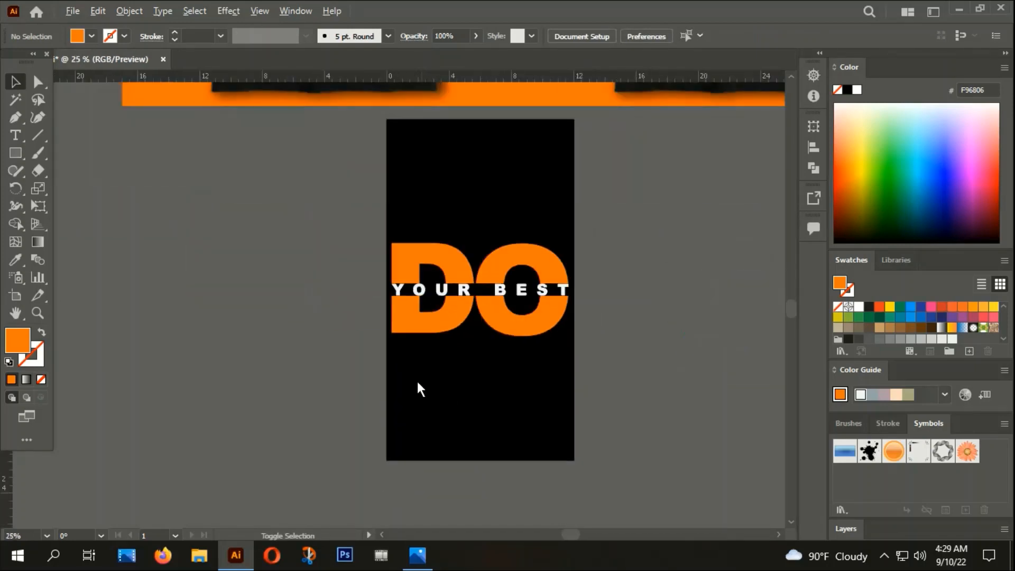
{"action": "left_click", "coordinate": [36, 134]}
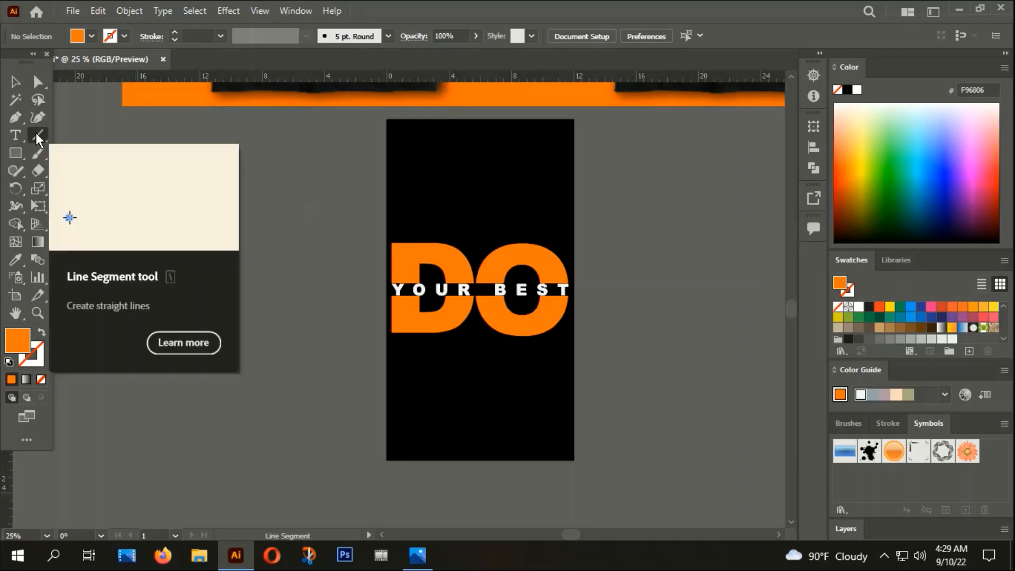
{"action": "left_click", "coordinate": [42, 333]}
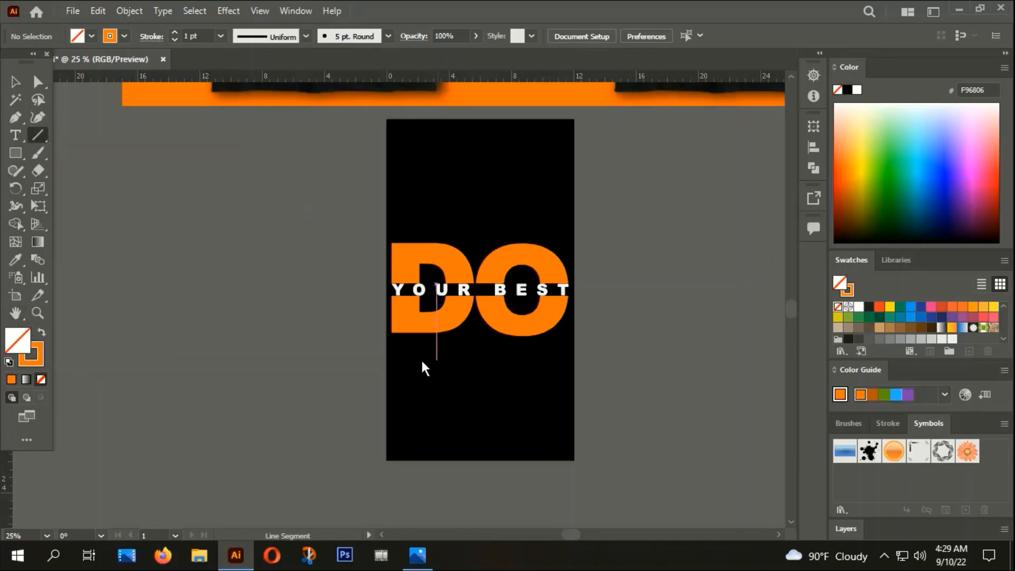
{"action": "left_click_drag", "start_coordinate": [391, 347], "coordinate": [548, 377]}
{"action": "left_click", "coordinate": [15, 82]}
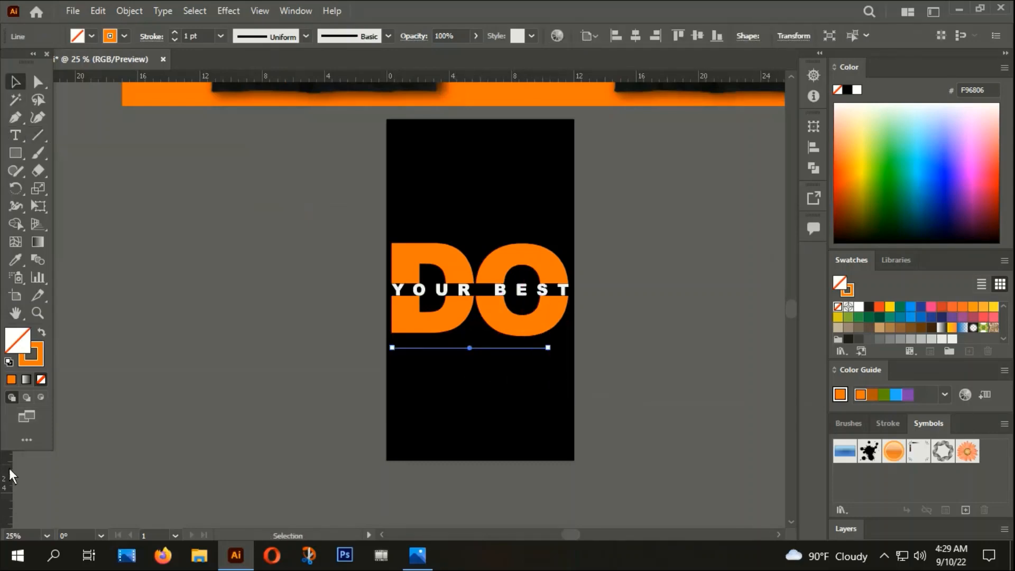
Step: Add vertical guides at the outer left edge of D and the outer right edge of O
{"action": "left_click_drag", "start_coordinate": [8, 473], "coordinate": [391, 478]}
{"action": "left_click_drag", "start_coordinate": [394, 440], "coordinate": [568, 426]}
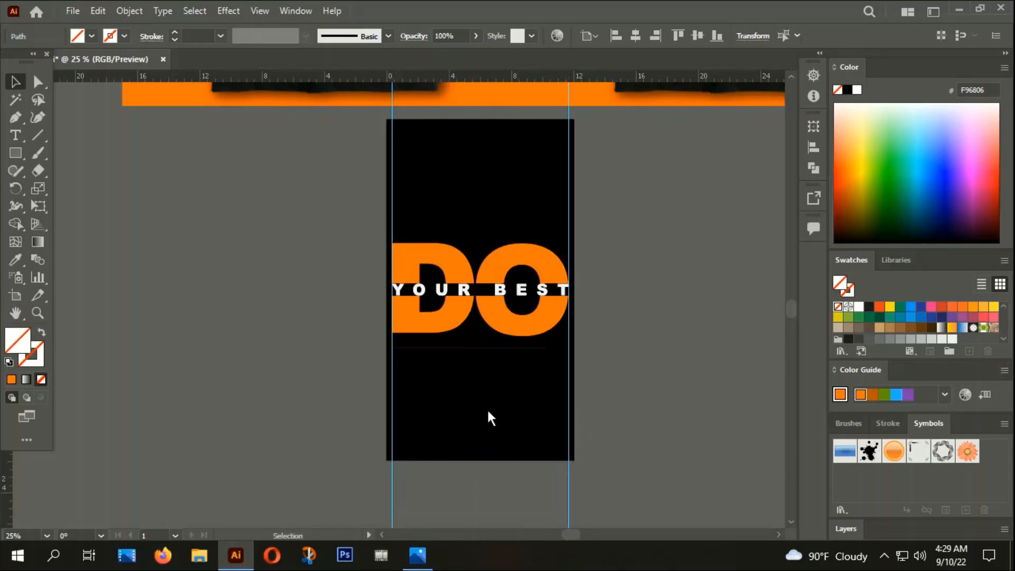
{"action": "left_click", "coordinate": [487, 408]}
Step: Set the stroke weight of the orange line below DO to 10 pt
{"action": "scroll", "coordinate": [478, 370], "scroll_direction": "up", "scroll_amount": 2}
{"action": "left_click", "coordinate": [464, 329]}
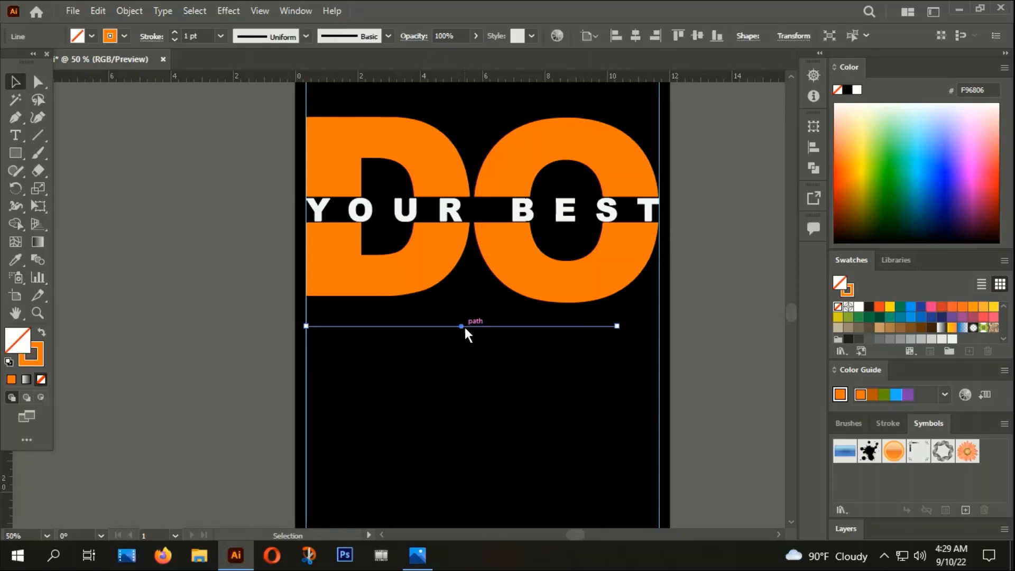
{"action": "left_click", "coordinate": [172, 31]}
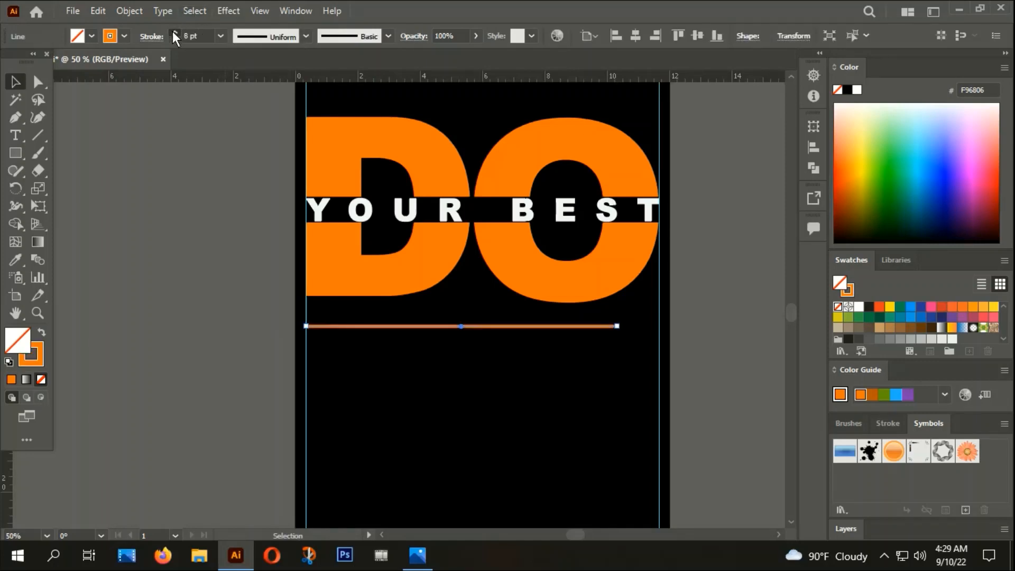
{"action": "left_click", "coordinate": [172, 31]}
{"action": "left_click", "coordinate": [173, 32]}
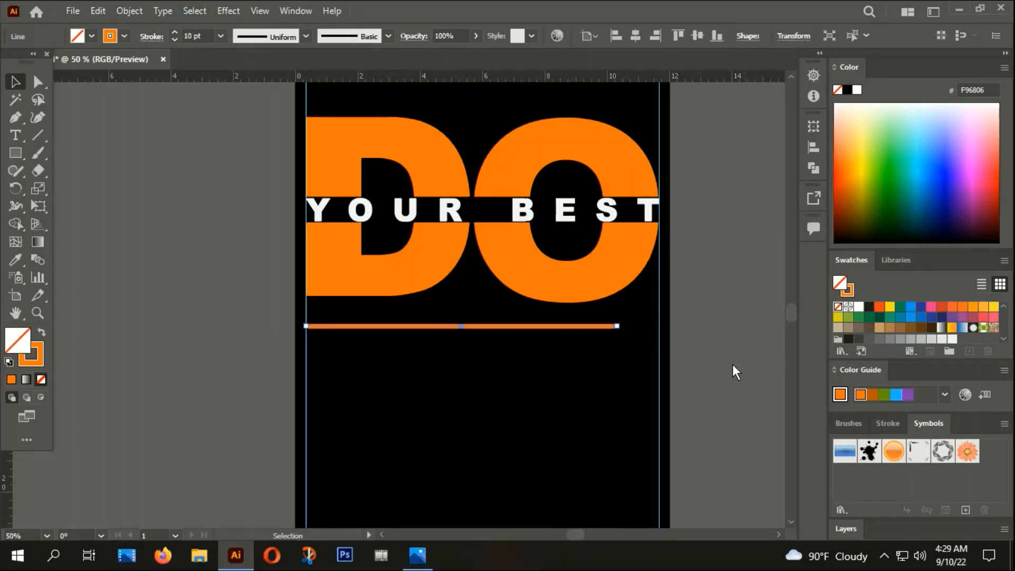
Step: Extend the right end of the orange line to the guide at the right edge of O
{"action": "left_click", "coordinate": [35, 81]}
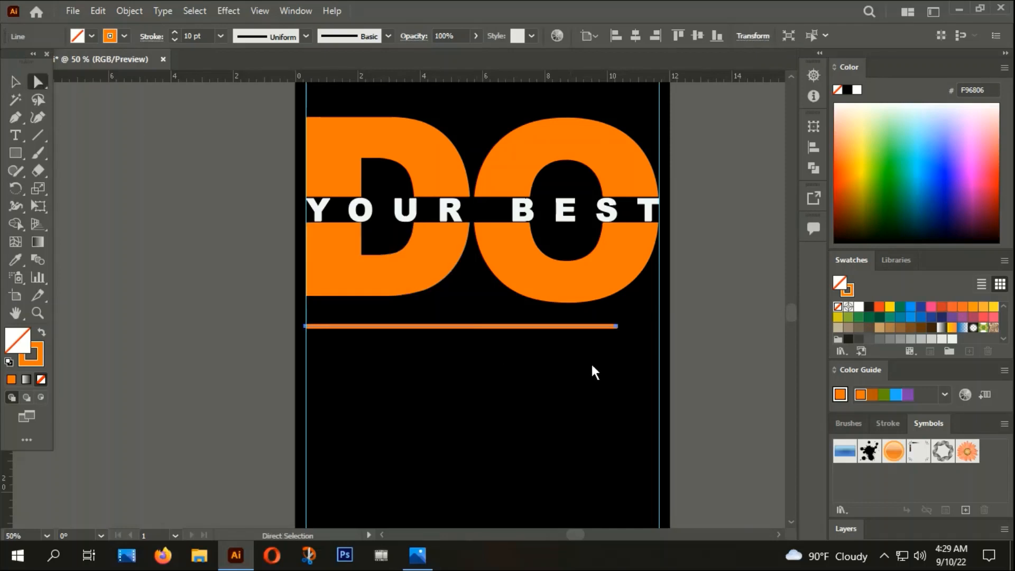
{"action": "left_click_drag", "start_coordinate": [616, 326], "coordinate": [655, 326]}
{"action": "left_click", "coordinate": [531, 352]}
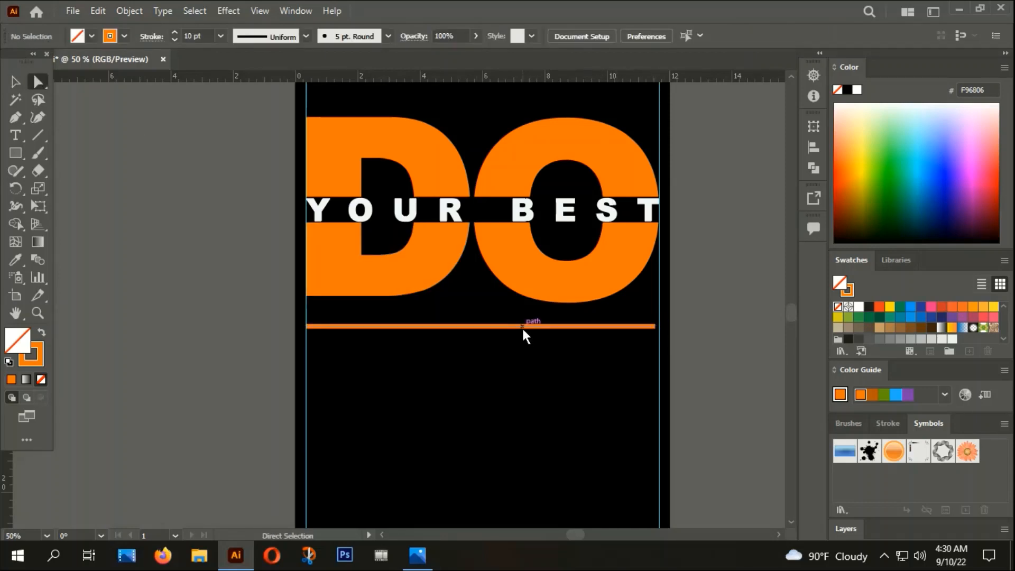
Step: Duplicate the orange line so that two closely spaced parallel lines lie under DO, and inspect their left ends
{"action": "mouse_move", "coordinate": [522, 325]}
{"action": "left_mouse_down"}
{"action": "mouse_move", "coordinate": [524, 309]}
{"action": "mouse_move", "coordinate": [523, 322]}
{"action": "left_mouse_up"}
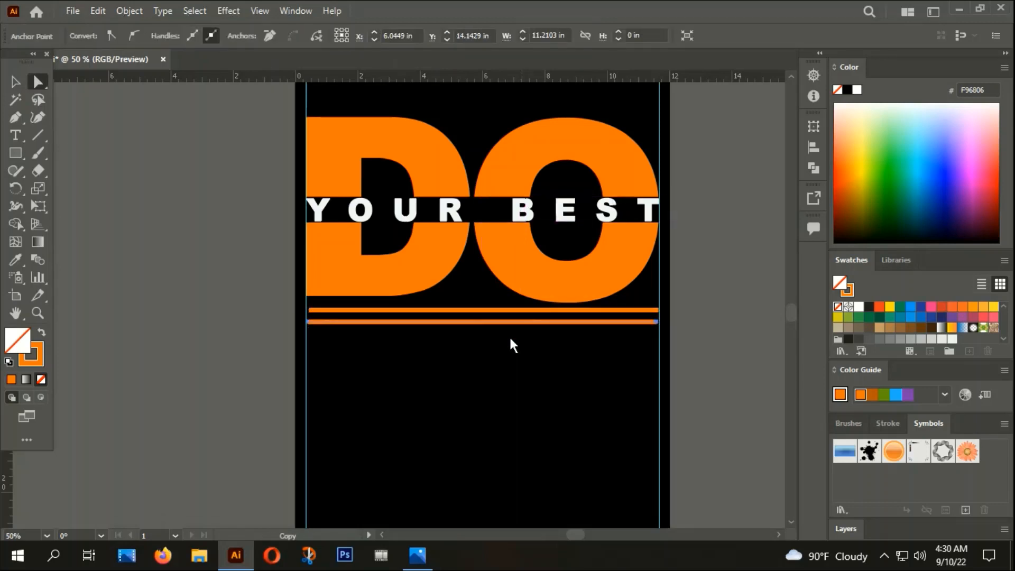
{"action": "left_click", "coordinate": [509, 335]}
{"action": "scroll", "coordinate": [288, 301], "scroll_direction": "up", "scroll_amount": 7}
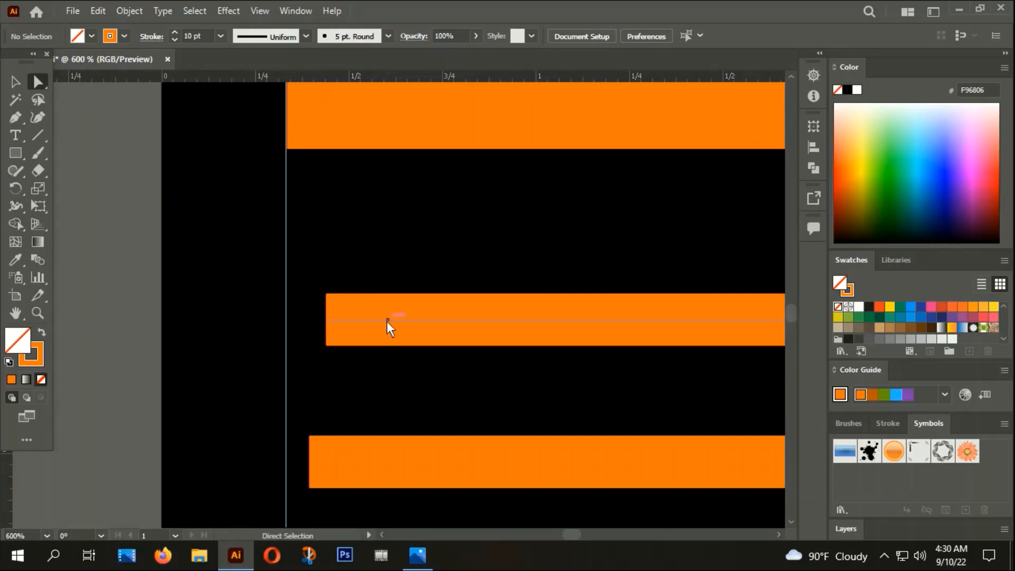
Step: Move the upper orange line under DO so that its left end meets the guide at D's outer edge
{"action": "left_click", "coordinate": [359, 307]}
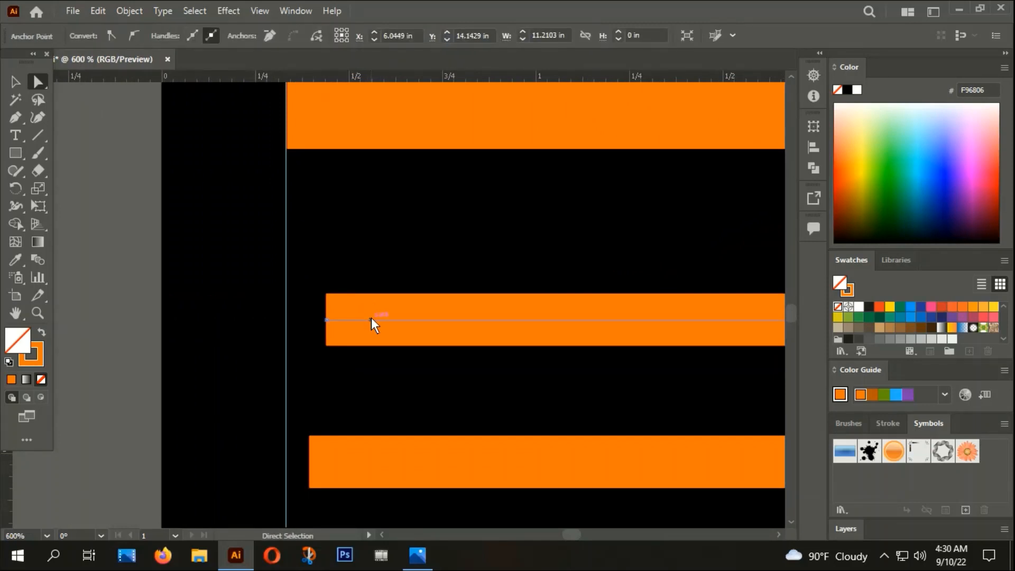
{"action": "left_click_drag", "start_coordinate": [367, 320], "coordinate": [331, 302]}
{"action": "scroll", "coordinate": [328, 299], "scroll_direction": "down", "scroll_amount": 4}
Step: Extend the right end of the upper orange line to the guide at O's outer edge
{"action": "left_click_drag", "start_coordinate": [516, 326], "coordinate": [211, 309]}
{"action": "left_click_drag", "start_coordinate": [475, 337], "coordinate": [246, 341]}
{"action": "left_click_drag", "start_coordinate": [734, 358], "coordinate": [465, 385]}
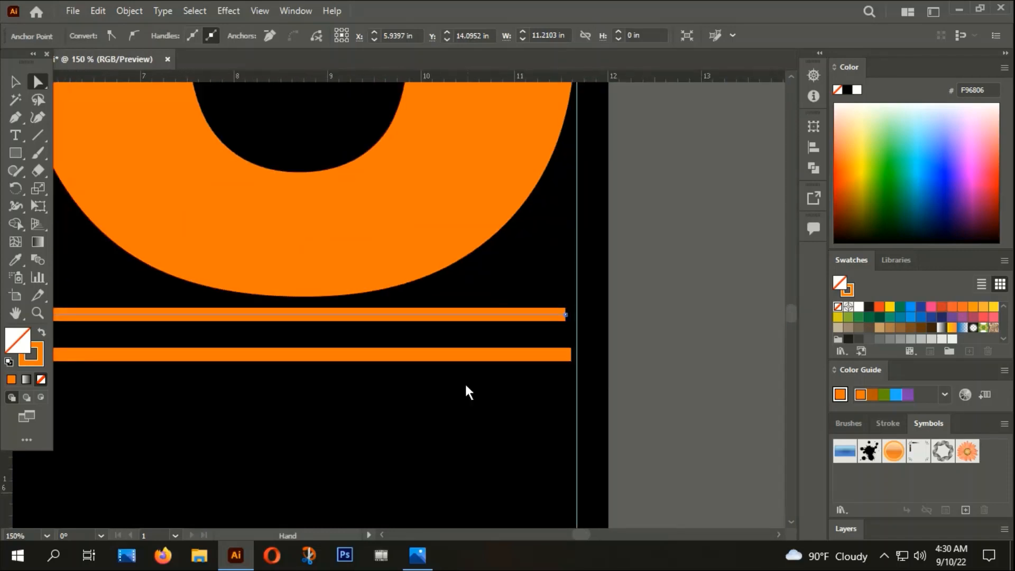
{"action": "scroll", "coordinate": [590, 303], "scroll_direction": "up", "scroll_amount": 3}
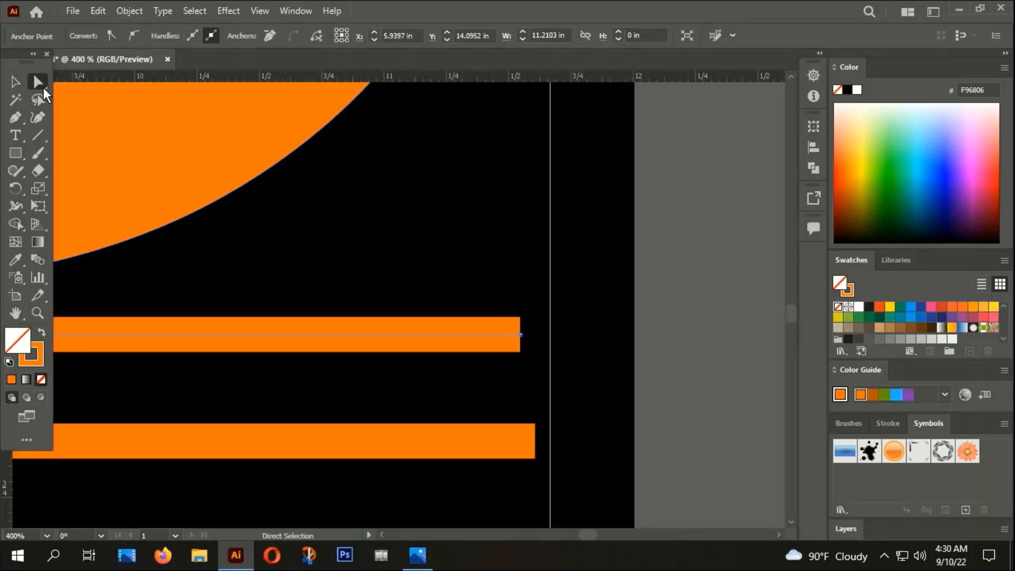
{"action": "left_click_drag", "start_coordinate": [521, 337], "coordinate": [550, 334]}
{"action": "scroll", "coordinate": [550, 335], "scroll_direction": "down", "scroll_amount": 3}
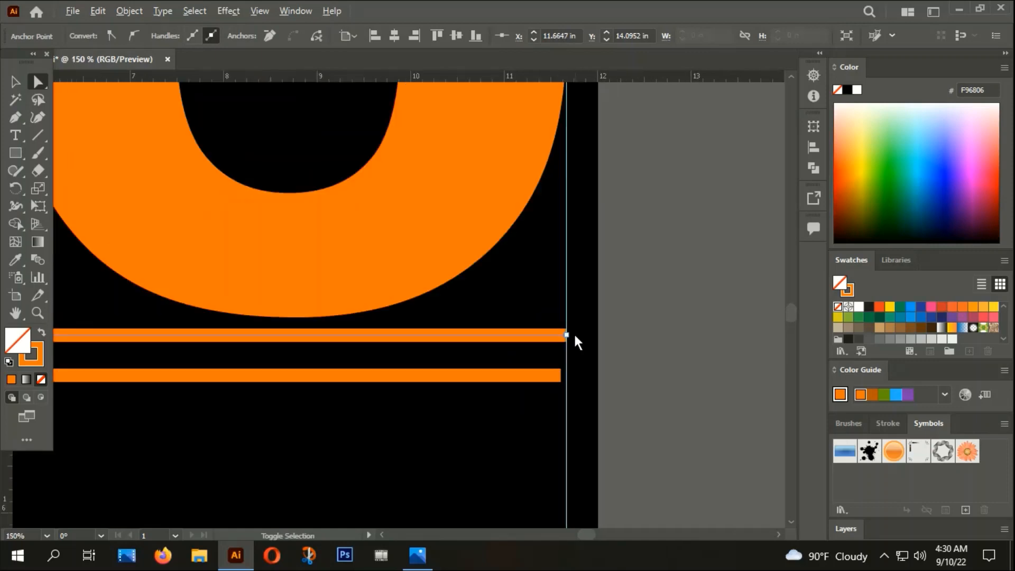
Step: Extend the right end of the lower orange line to the same guide at O's outer edge
{"action": "left_click", "coordinate": [552, 375]}
{"action": "scroll", "coordinate": [560, 375], "scroll_direction": "up", "scroll_amount": 4}
{"action": "left_click_drag", "start_coordinate": [557, 377], "coordinate": [579, 377]}
{"action": "scroll", "coordinate": [579, 375], "scroll_direction": "down", "scroll_amount": 4}
Step: Extend the left end of the lower orange line to the guide at D's outer edge and deselect it
{"action": "left_click_drag", "start_coordinate": [327, 437], "coordinate": [609, 426]}
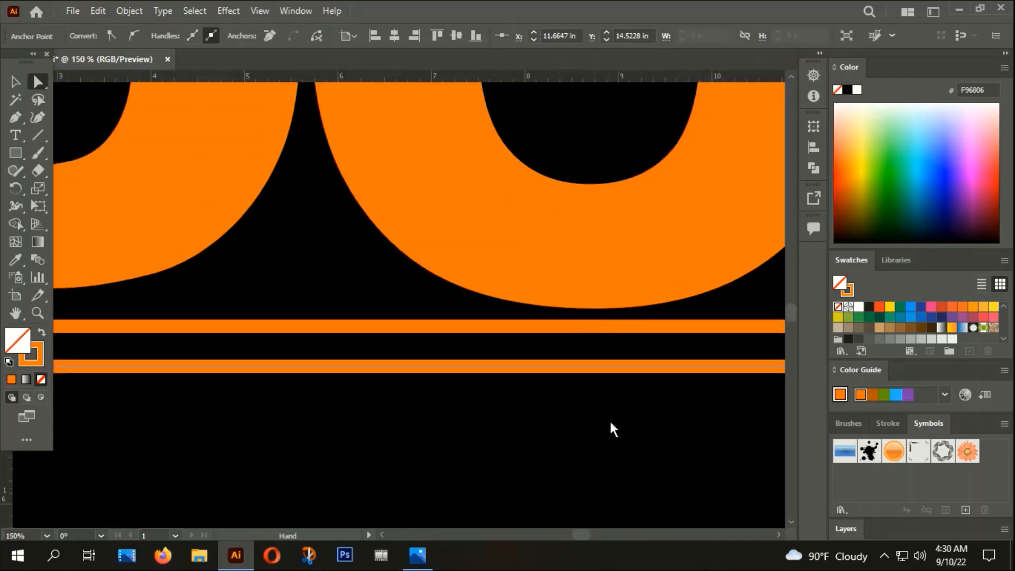
{"action": "left_click_drag", "start_coordinate": [79, 428], "coordinate": [481, 432]}
{"action": "scroll", "coordinate": [241, 364], "scroll_direction": "up", "scroll_amount": 3}
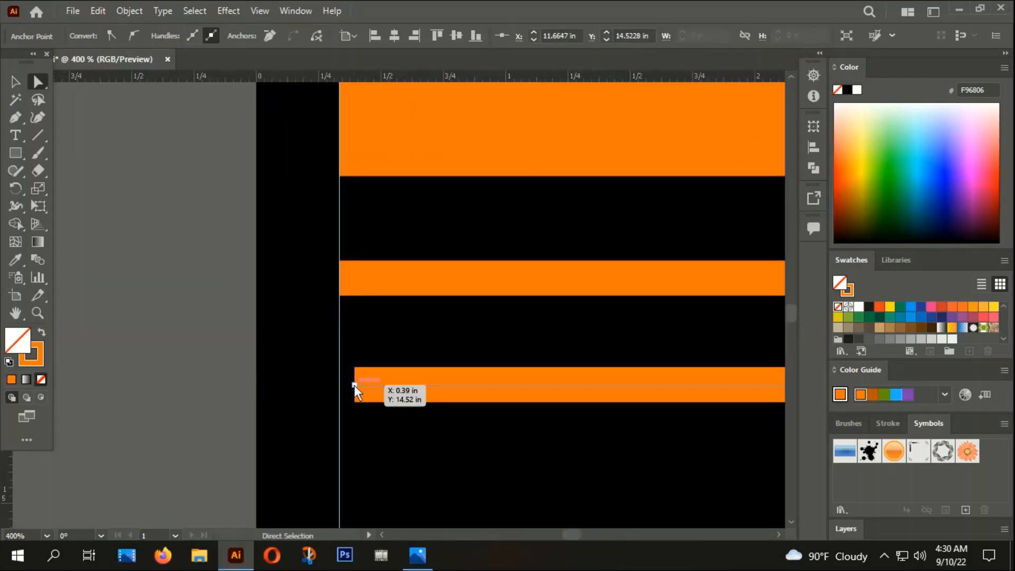
{"action": "left_click_drag", "start_coordinate": [355, 385], "coordinate": [339, 386]}
{"action": "scroll", "coordinate": [350, 360], "scroll_direction": "down", "scroll_amount": 4}
{"action": "scroll", "coordinate": [346, 358], "scroll_direction": "down", "scroll_amount": 7}
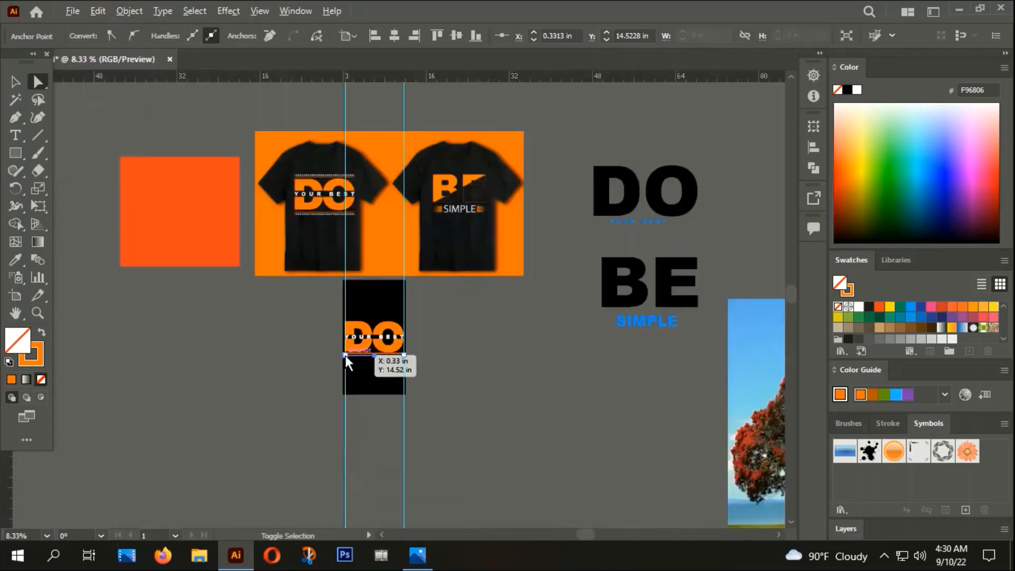
{"action": "scroll", "coordinate": [364, 395], "scroll_direction": "up", "scroll_amount": 5}
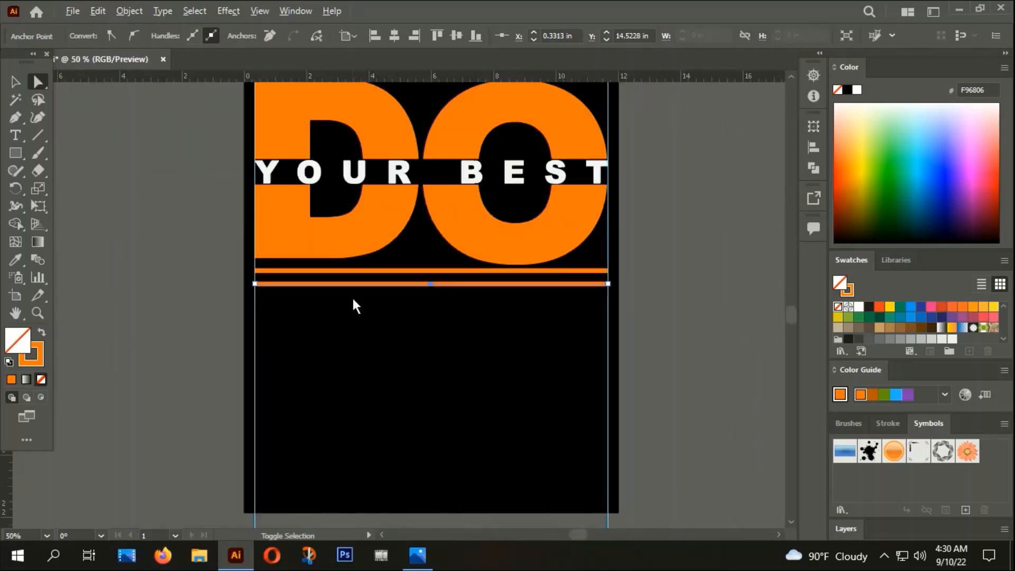
{"action": "scroll", "coordinate": [344, 358], "scroll_direction": "up", "scroll_amount": 3}
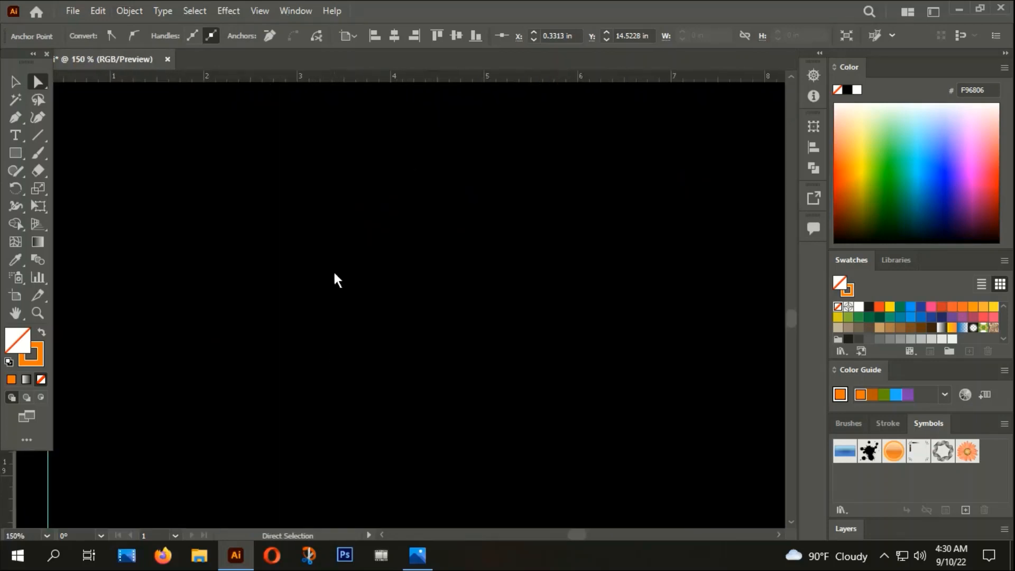
{"action": "scroll", "coordinate": [337, 279], "scroll_direction": "down", "scroll_amount": 4}
{"action": "left_click", "coordinate": [346, 347]}
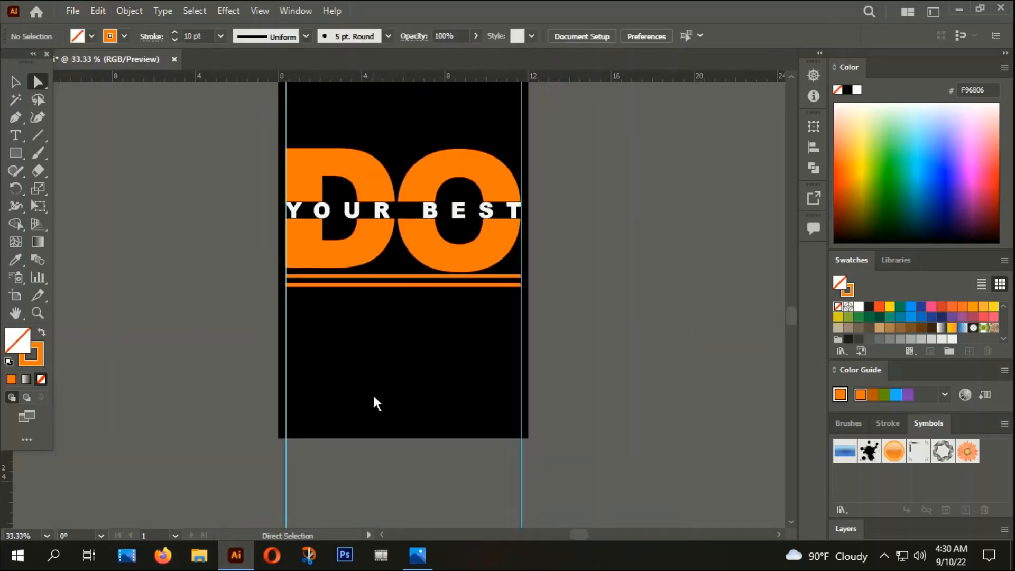
Step: Turn the lower orange line's stroke into a dashed line with 12 pt dashes
{"action": "left_click", "coordinate": [13, 84]}
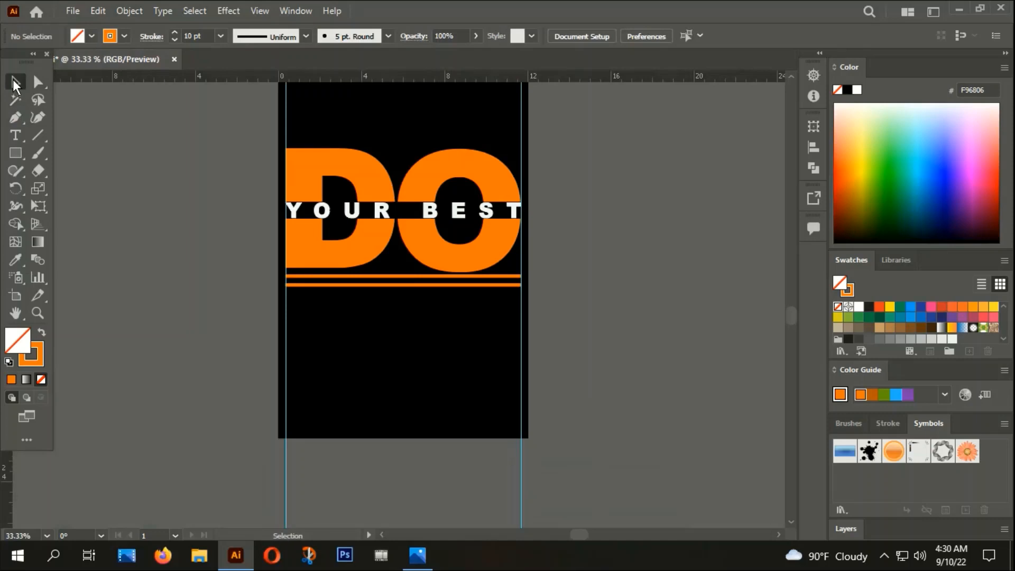
{"action": "left_click", "coordinate": [365, 285]}
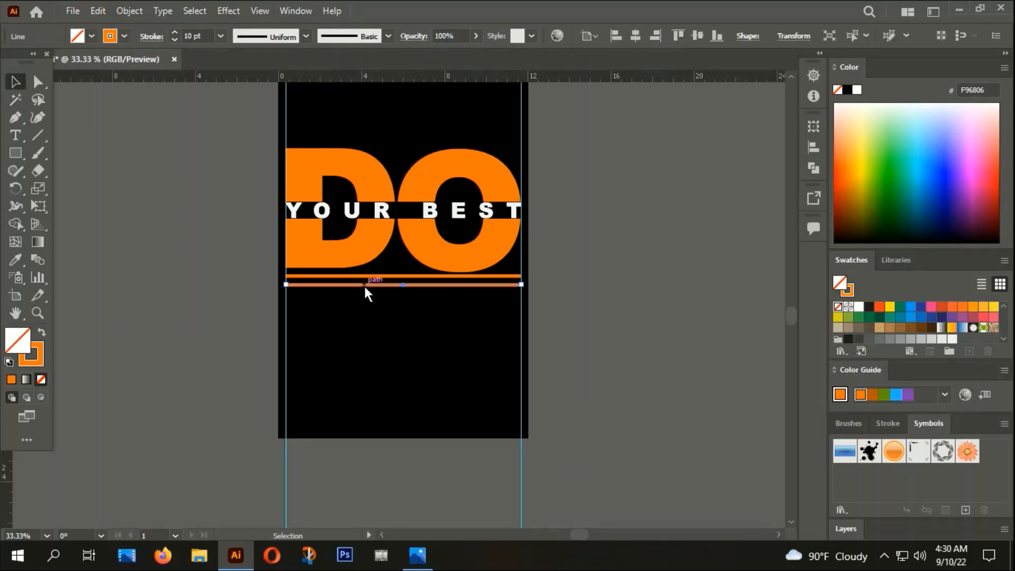
{"action": "left_click", "coordinate": [150, 36]}
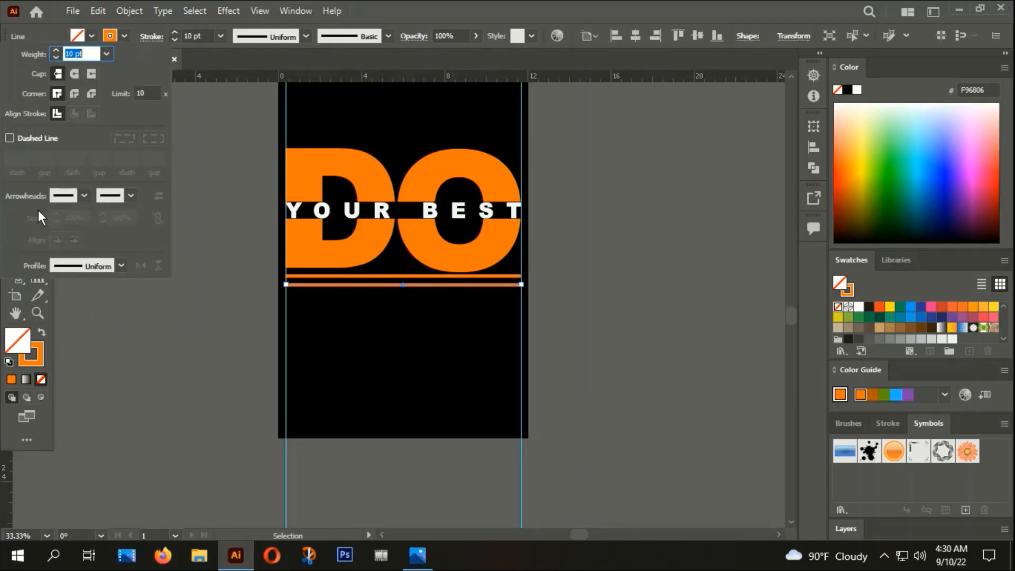
{"action": "left_click", "coordinate": [10, 138]}
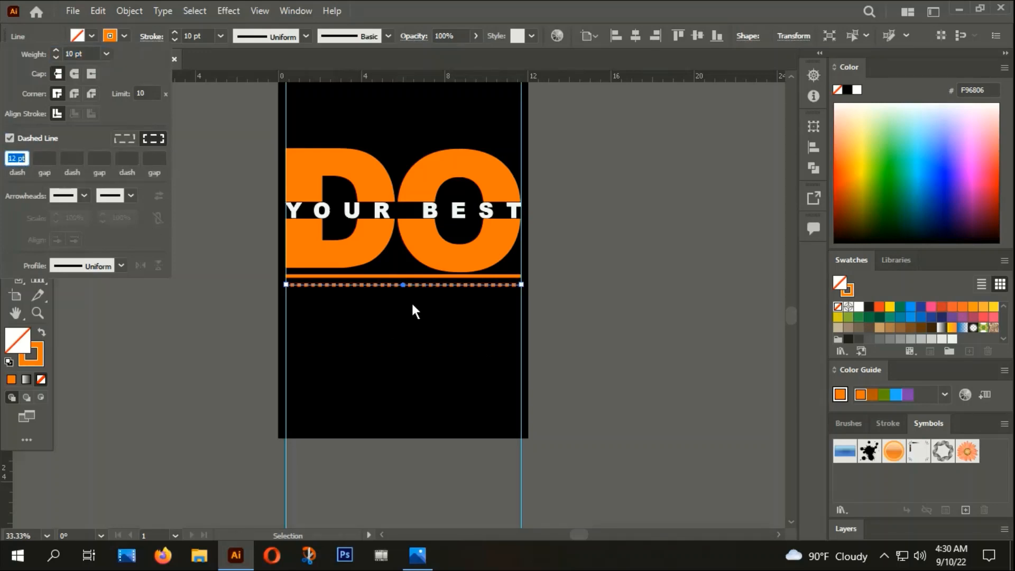
{"action": "left_click", "coordinate": [216, 161]}
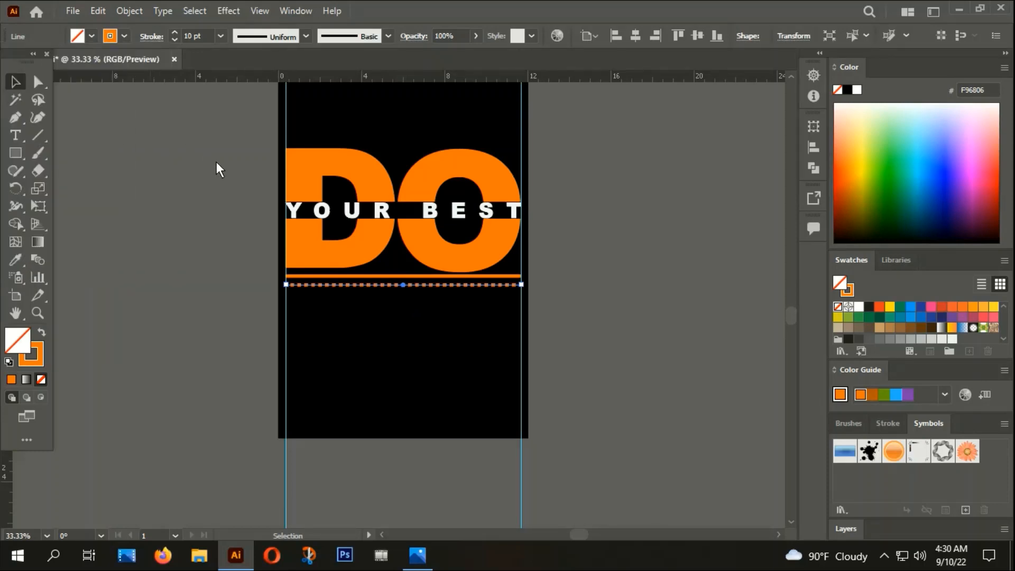
Step: Change the dashed line's stroke colour to off-white F9F6F4
{"action": "double_click", "coordinate": [31, 353]}
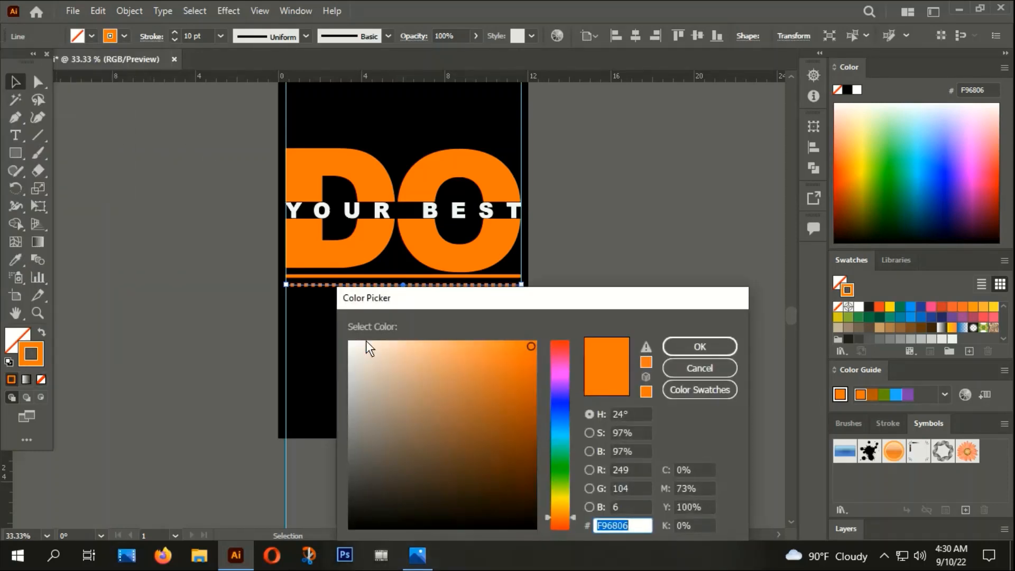
{"action": "left_click", "coordinate": [357, 345]}
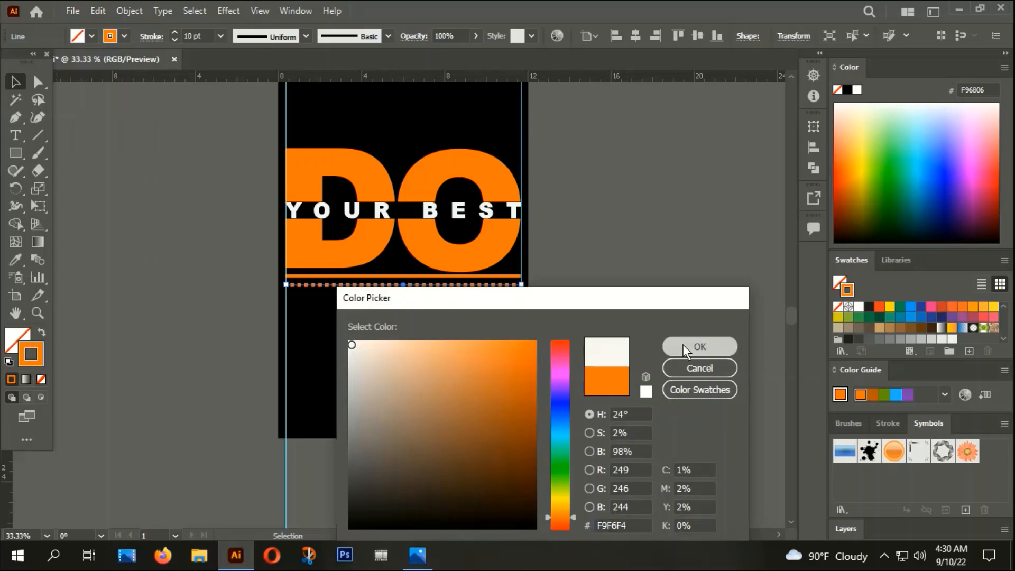
{"action": "left_click", "coordinate": [683, 344]}
{"action": "left_click", "coordinate": [201, 276]}
{"action": "scroll", "coordinate": [423, 370], "scroll_direction": "up", "scroll_amount": 2}
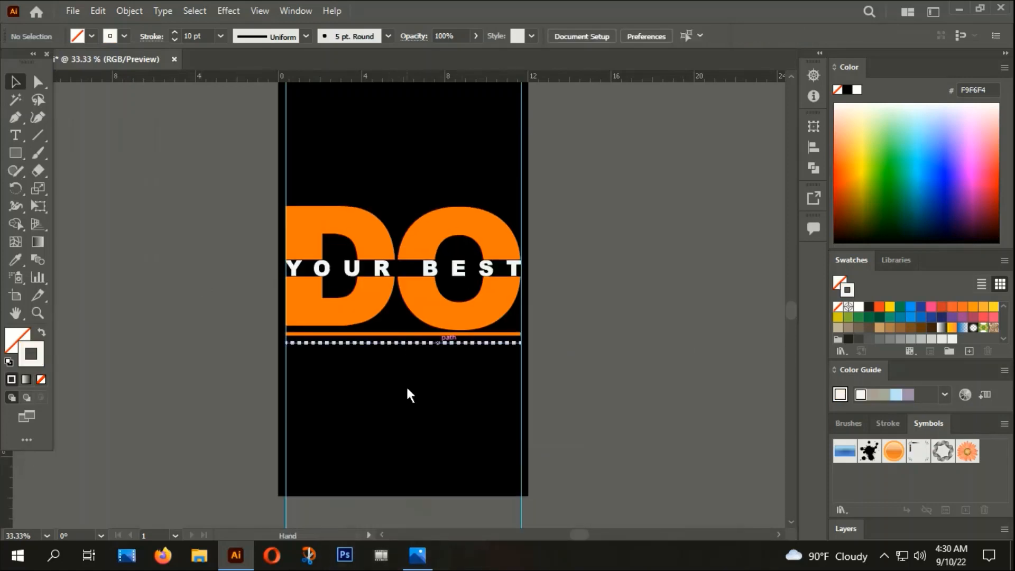
Step: Group the solid orange line and the dashed white line below DO
{"action": "left_click_drag", "start_coordinate": [384, 371], "coordinate": [393, 332]}
{"action": "right_click", "coordinate": [393, 332]}
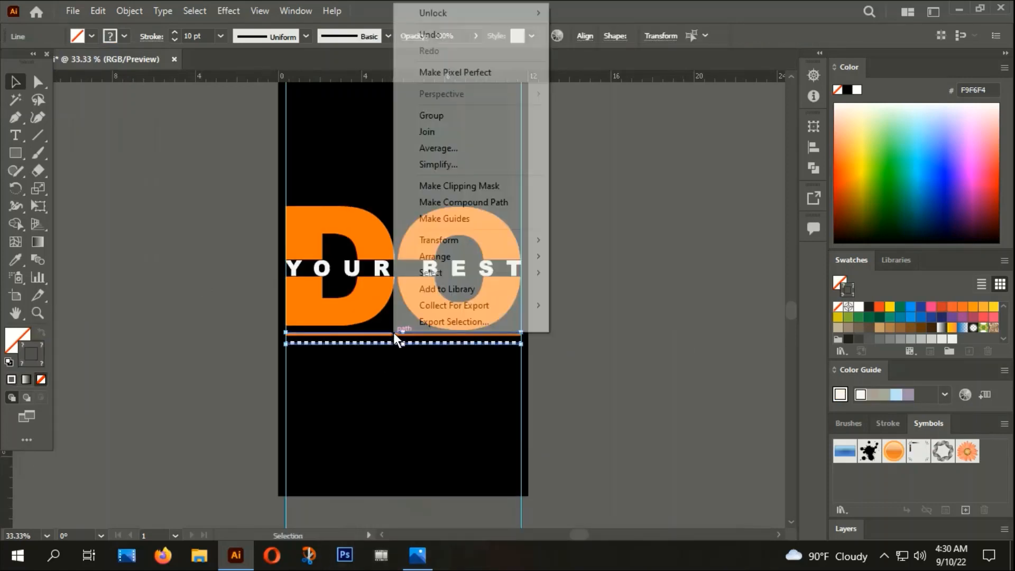
{"action": "left_click", "coordinate": [433, 116]}
Step: Create a copy of the line group reflected across the horizontal axis
{"action": "right_click", "coordinate": [396, 332]}
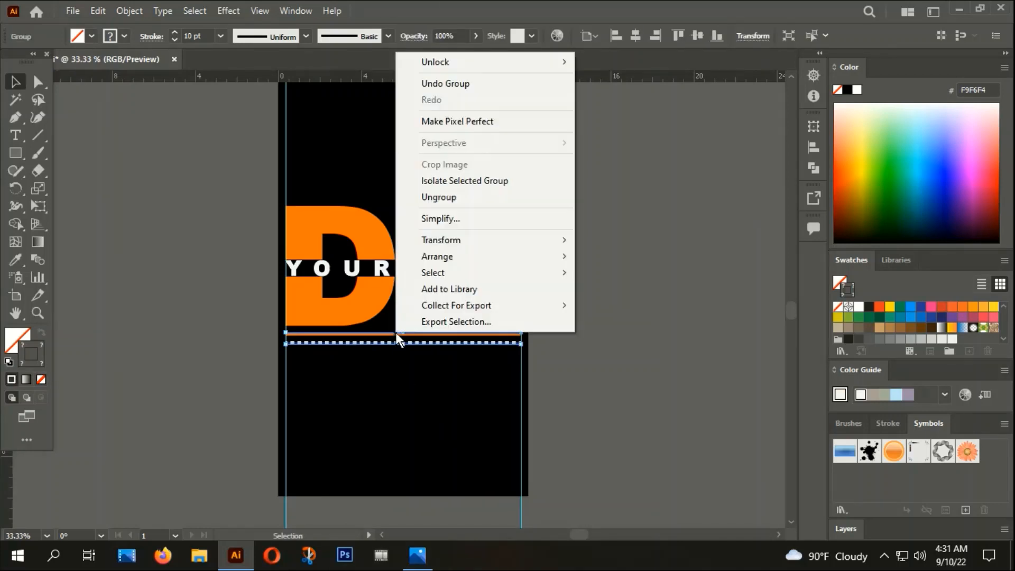
{"action": "mouse_move", "coordinate": [442, 239]}
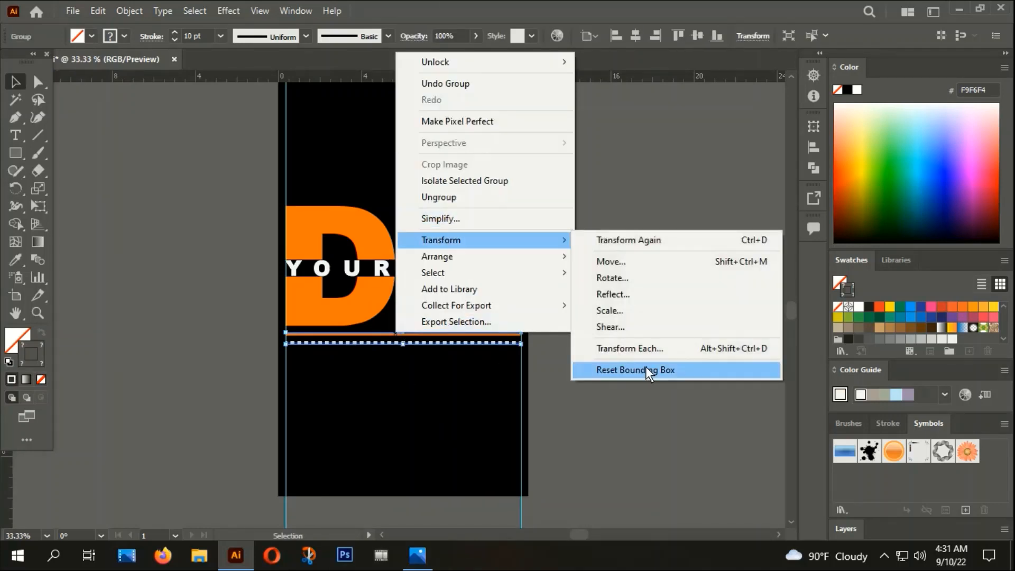
{"action": "left_click", "coordinate": [629, 295]}
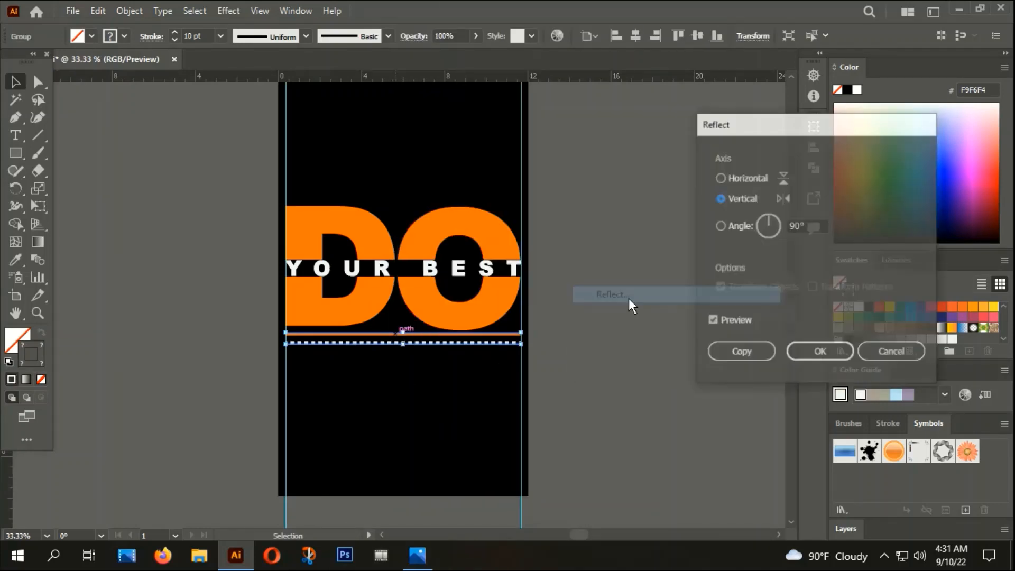
{"action": "left_click", "coordinate": [721, 179]}
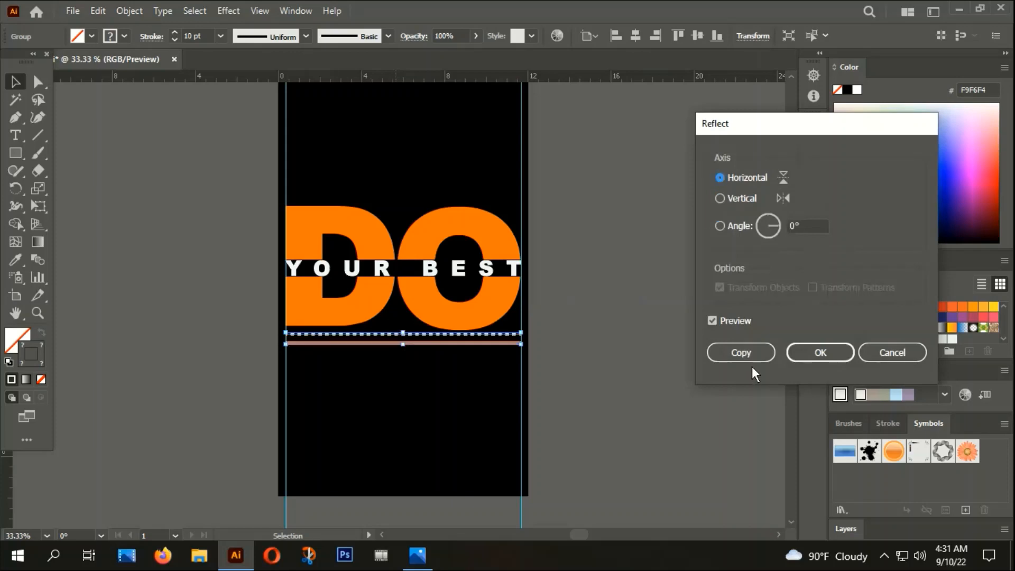
{"action": "left_click", "coordinate": [747, 351]}
Step: Place the reflected line group above DO, with the orange line nearest the letters
{"action": "left_click_drag", "start_coordinate": [404, 338], "coordinate": [427, 205]}
{"action": "left_click", "coordinate": [389, 399]}
{"action": "left_click_drag", "start_coordinate": [401, 344], "coordinate": [414, 208]}
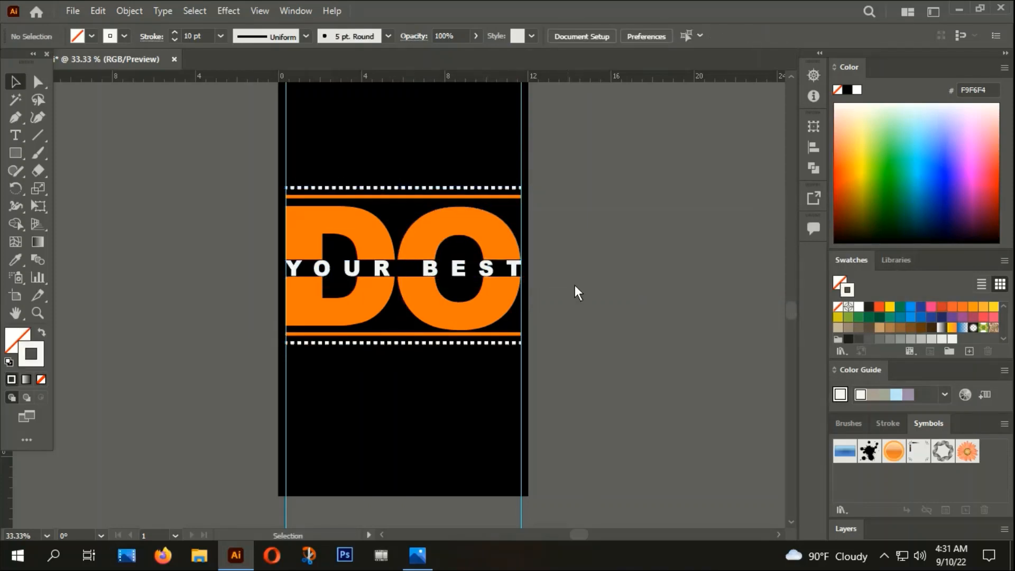
Step: Delete the two vertical guides beside the DO design
{"action": "key", "text": "ctrl+minus"}
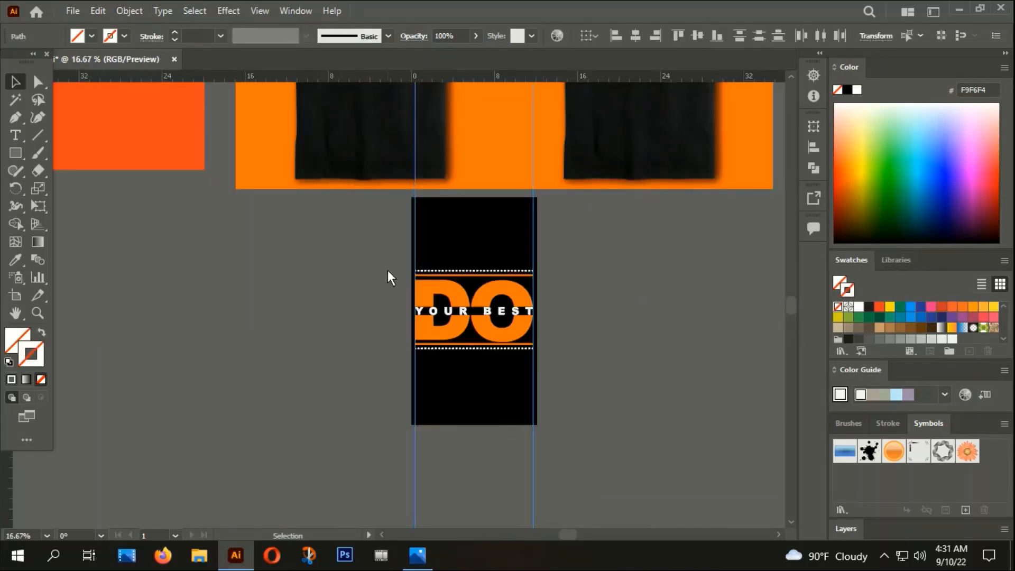
{"action": "left_click_drag", "start_coordinate": [575, 412], "coordinate": [503, 319]}
{"action": "left_click", "coordinate": [515, 452]}
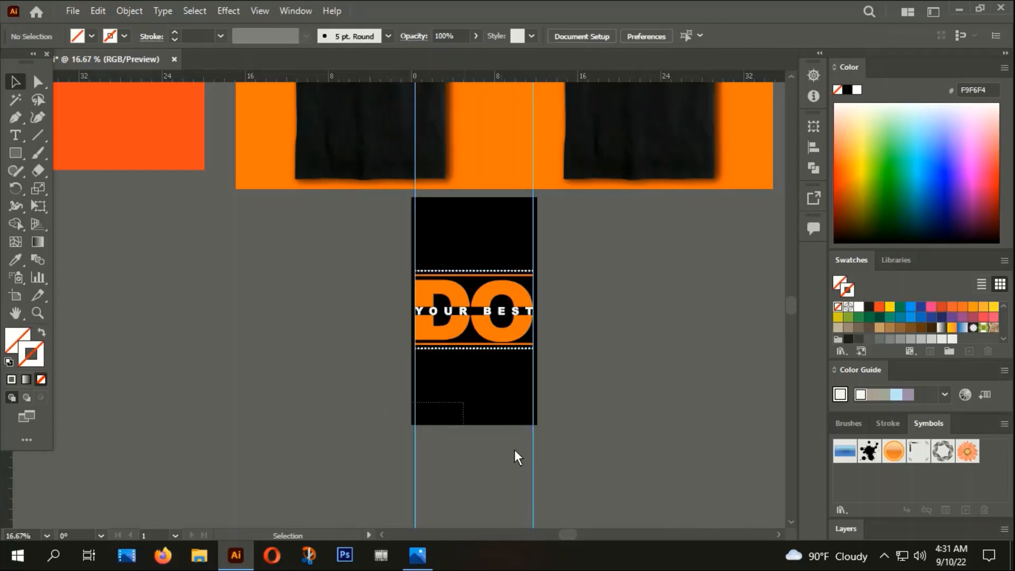
Step: Move the whole DO YOUR BEST design off the black rectangle to the empty area on its left
{"action": "left_click", "coordinate": [427, 291]}
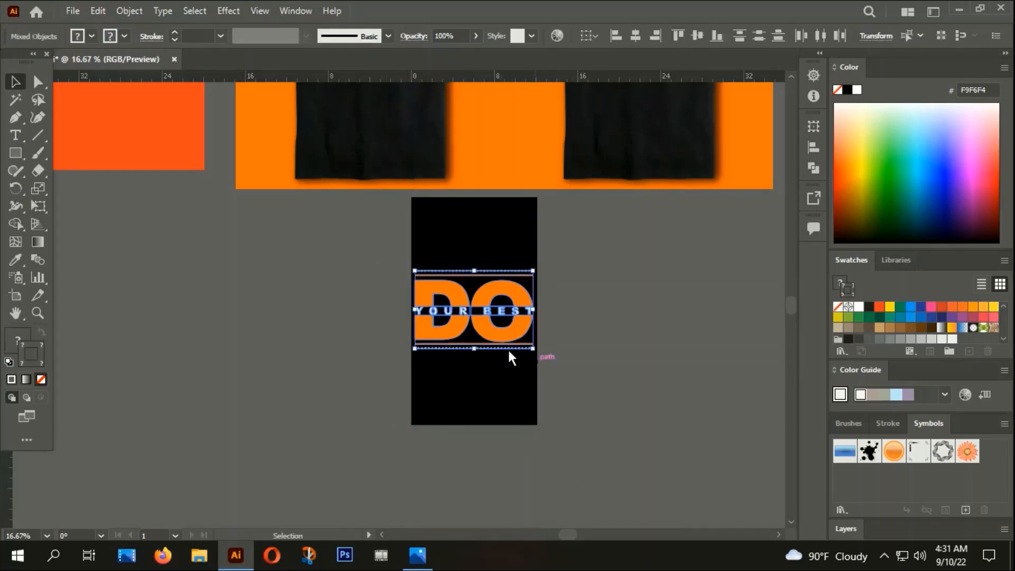
{"action": "left_click_drag", "start_coordinate": [507, 348], "coordinate": [272, 316]}
{"action": "left_click", "coordinate": [352, 386]}
Step: Move the black BE text onto the black rectangle and bring it to the front
{"action": "scroll", "coordinate": [297, 411], "scroll_direction": "down", "scroll_amount": 3}
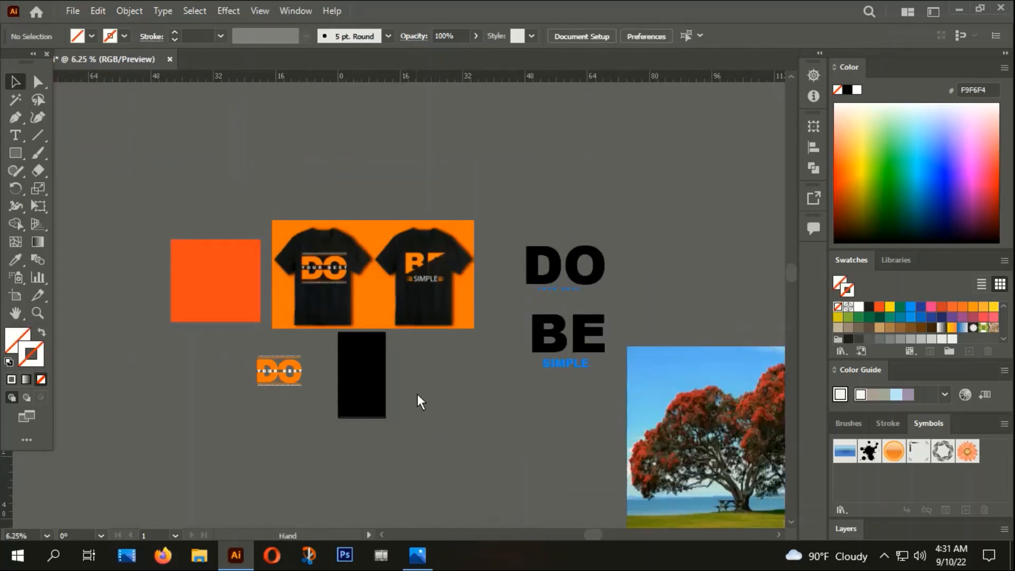
{"action": "scroll", "coordinate": [417, 394], "scroll_direction": "down", "scroll_amount": 2}
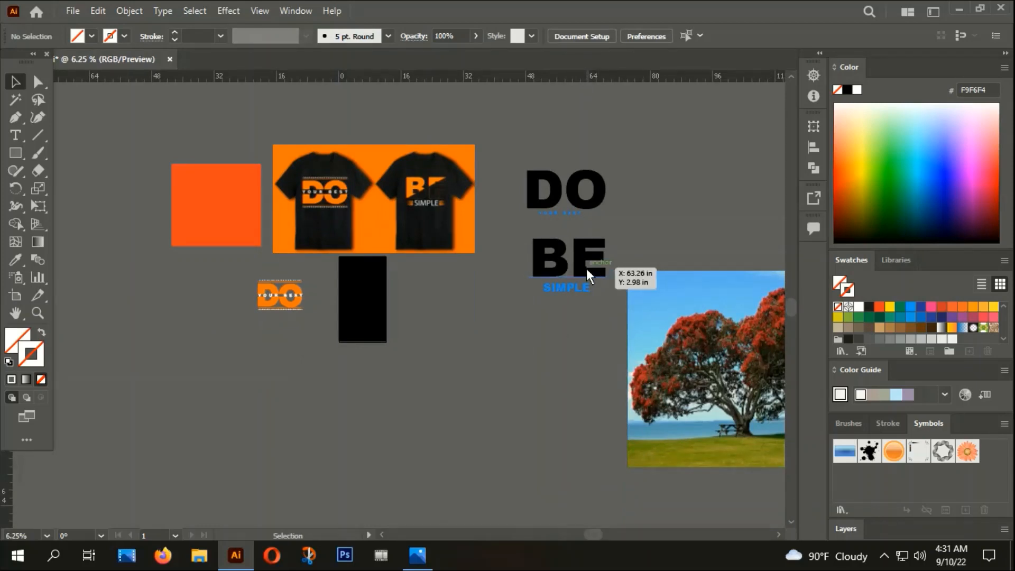
{"action": "left_click_drag", "start_coordinate": [585, 269], "coordinate": [385, 306]}
{"action": "scroll", "coordinate": [385, 306], "scroll_direction": "up", "scroll_amount": 3}
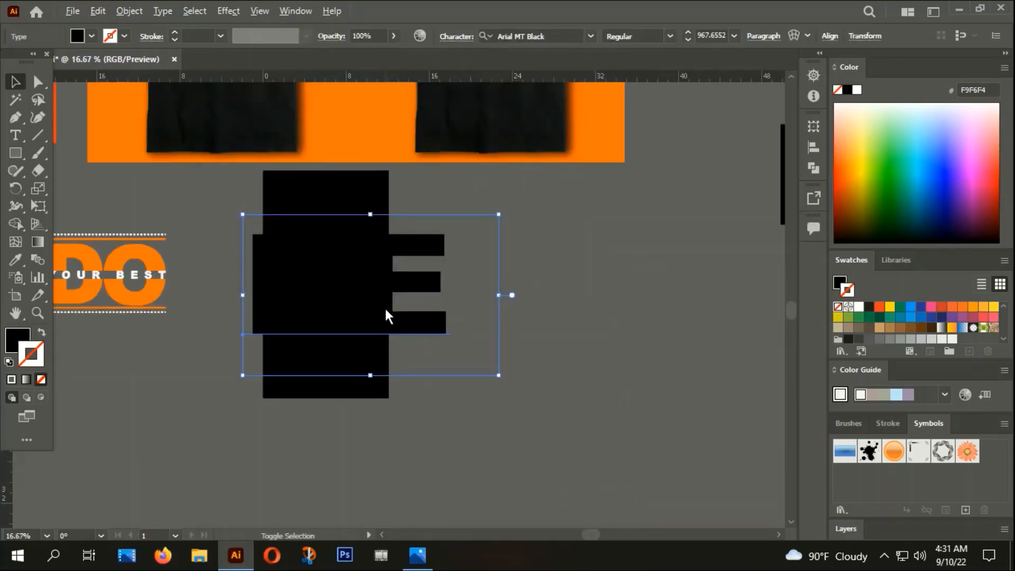
{"action": "right_click", "coordinate": [382, 298]}
{"action": "mouse_move", "coordinate": [430, 465]}
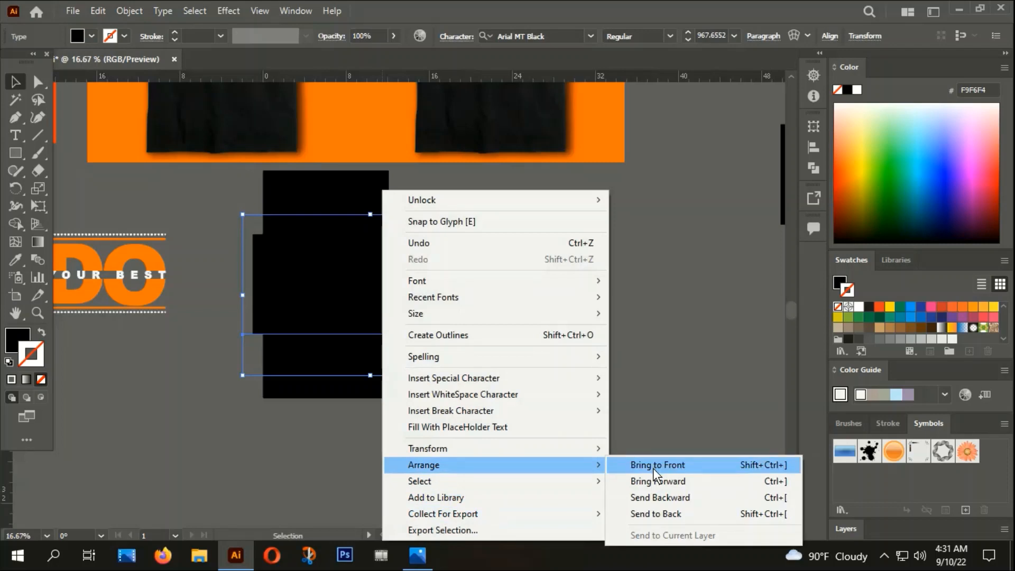
{"action": "left_click", "coordinate": [654, 465]}
Step: Recolour BE with the orange sampled from the T-shirt mockup background and convert the text to outlines
{"action": "key", "text": "i"}
{"action": "left_click", "coordinate": [363, 136]}
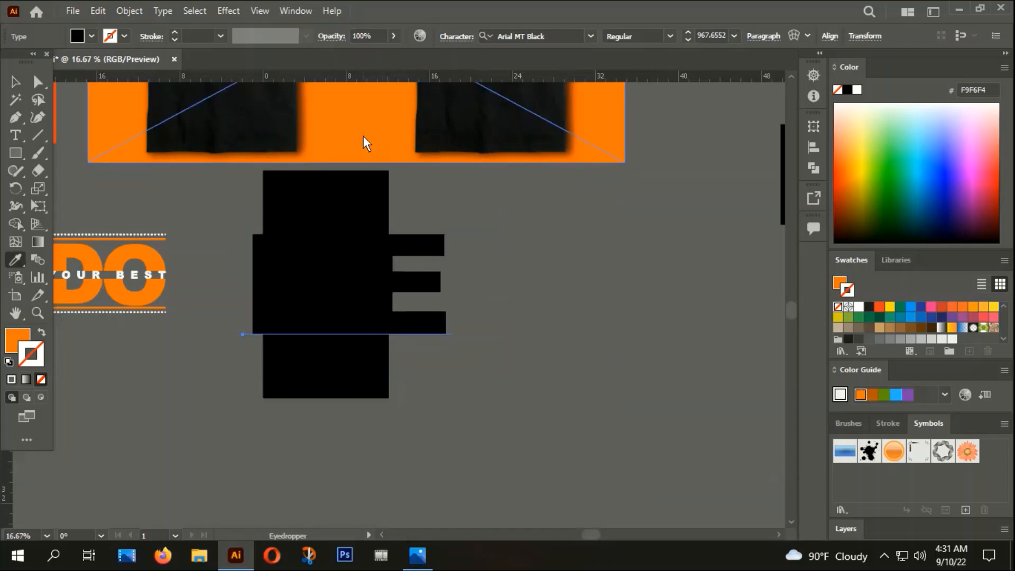
{"action": "left_click", "coordinate": [15, 82]}
{"action": "right_click", "coordinate": [299, 268]}
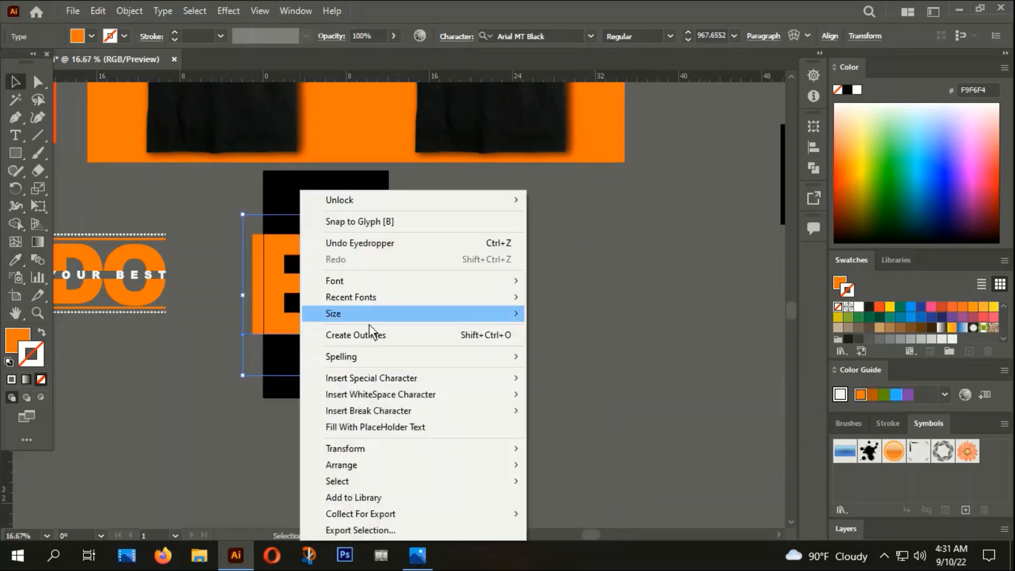
{"action": "left_click", "coordinate": [362, 334]}
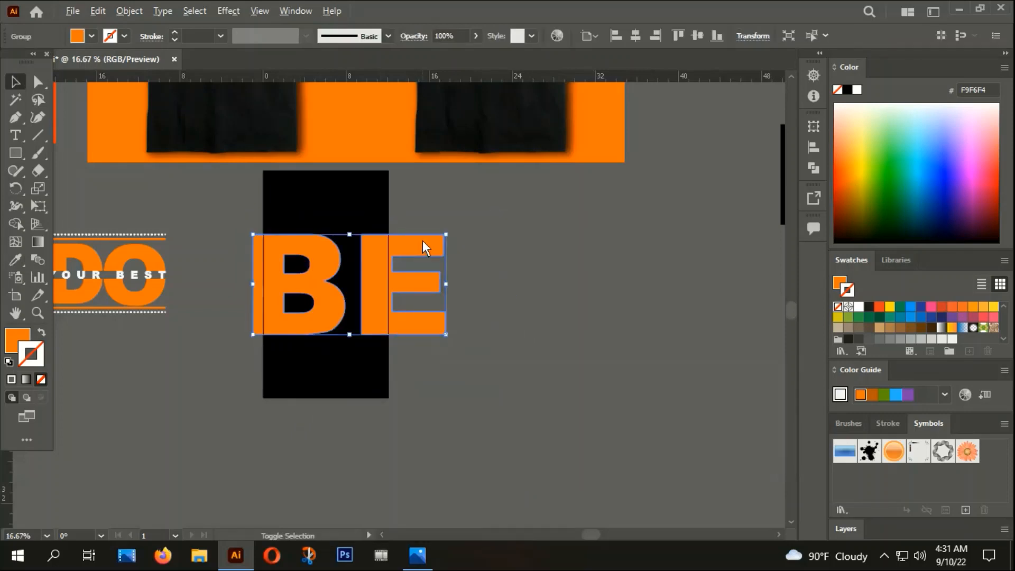
Step: Scale BE down to fit the black rectangle's width and position it in the rectangle's upper half
{"action": "scroll", "coordinate": [423, 240], "scroll_direction": "up", "scroll_amount": 1}
{"action": "left_click_drag", "start_coordinate": [453, 231], "coordinate": [392, 265]}
{"action": "left_click_drag", "start_coordinate": [318, 307], "coordinate": [293, 241]}
{"action": "left_click", "coordinate": [318, 334]}
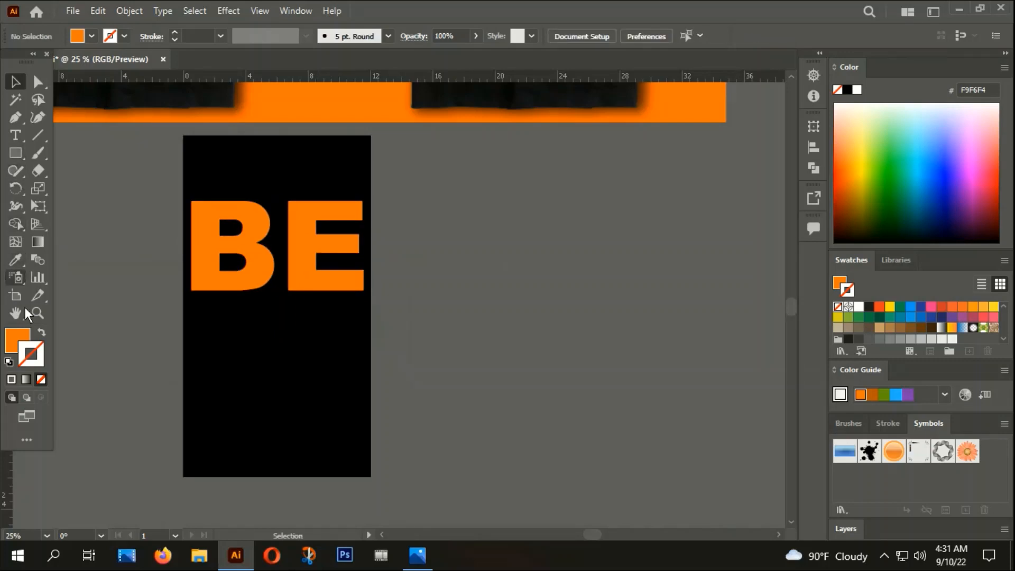
Step: Draw a diagonal line with no fill and a 1 pt brown stroke (603C24) from the E's upper-right corner to the B's lower-left corner
{"action": "left_click", "coordinate": [41, 332]}
{"action": "double_click", "coordinate": [40, 343]}
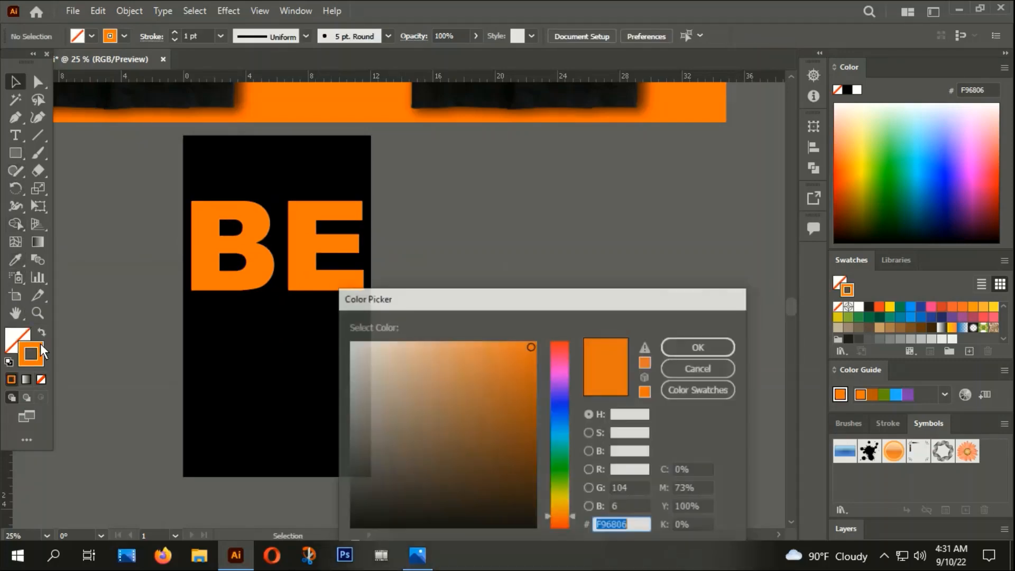
{"action": "left_click", "coordinate": [467, 457]}
{"action": "left_click", "coordinate": [699, 346]}
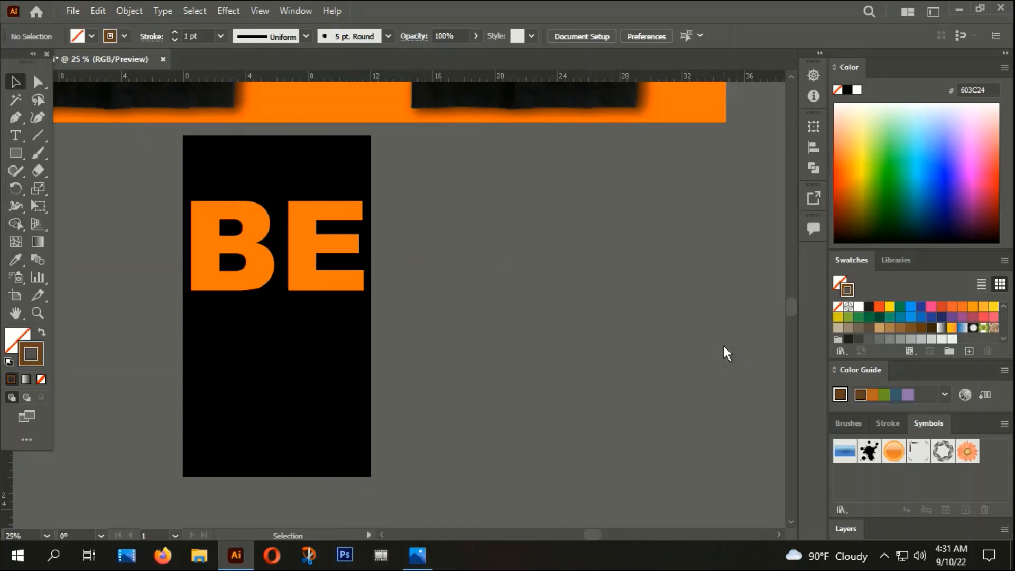
{"action": "left_click", "coordinate": [14, 117]}
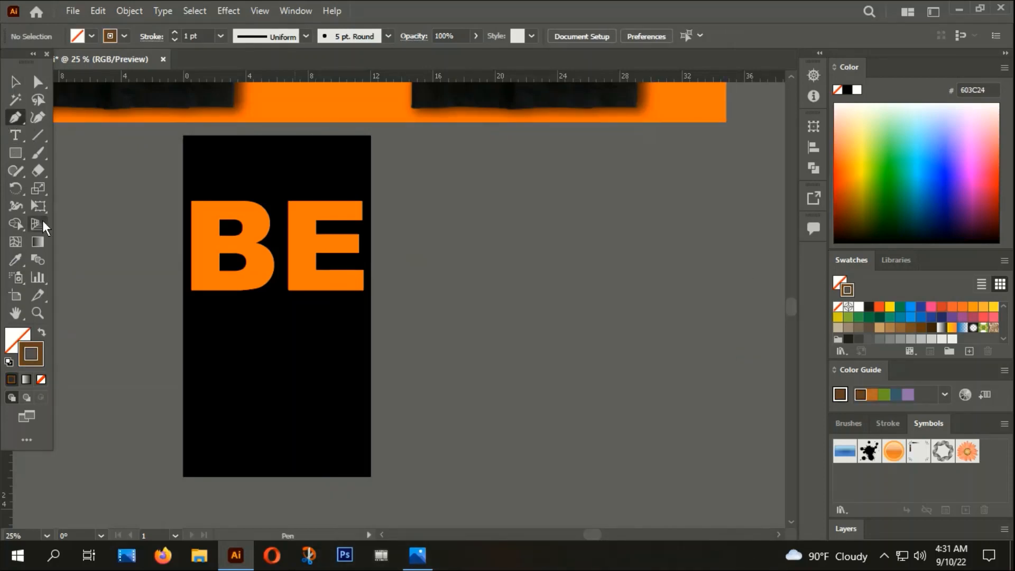
{"action": "key", "text": "ctrl+plus"}
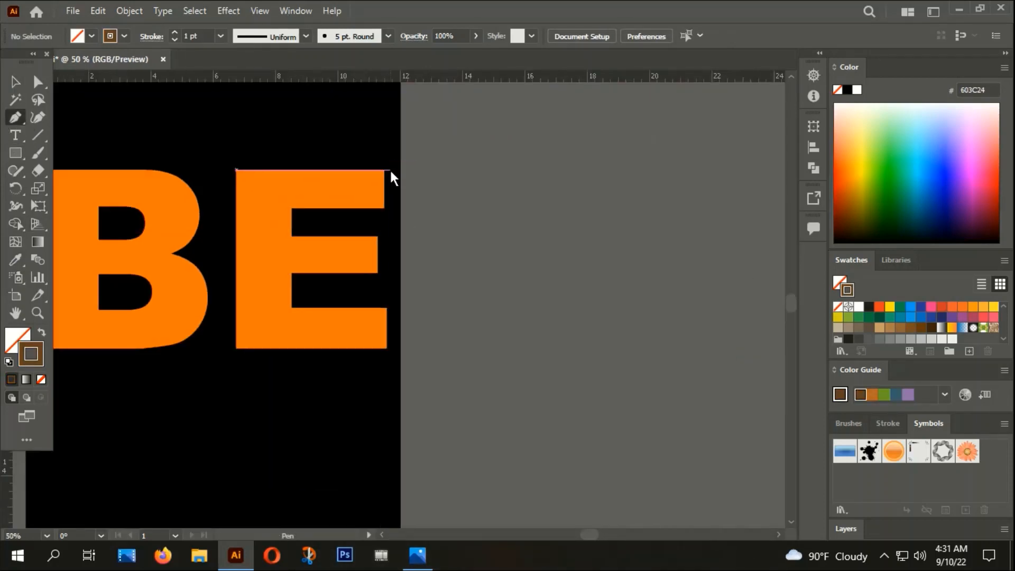
{"action": "left_click", "coordinate": [390, 166]}
{"action": "key", "text": "ctrl+minus"}
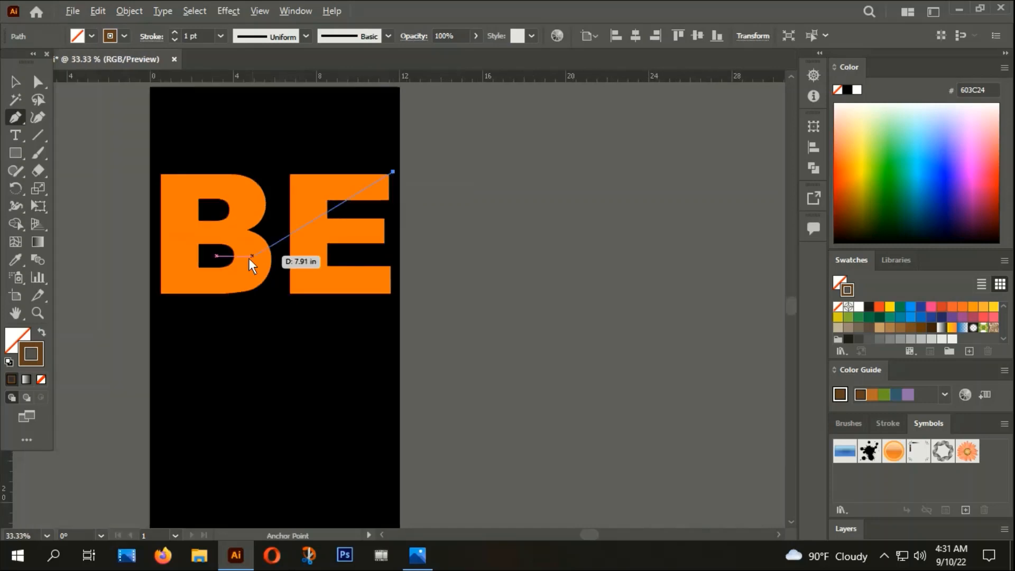
{"action": "left_click", "coordinate": [150, 299]}
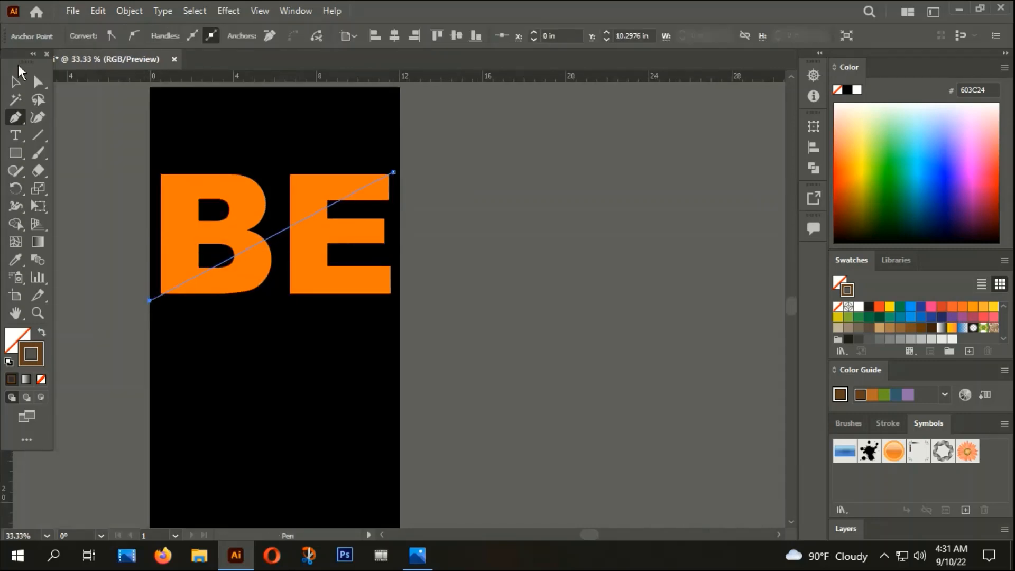
Step: Combine the BE letters into one compound path and fill it with orange CC5606
{"action": "left_click", "coordinate": [15, 81]}
{"action": "key", "text": "ctrl+shift+a"}
{"action": "left_click", "coordinate": [206, 202]}
{"action": "key", "text": "a"}
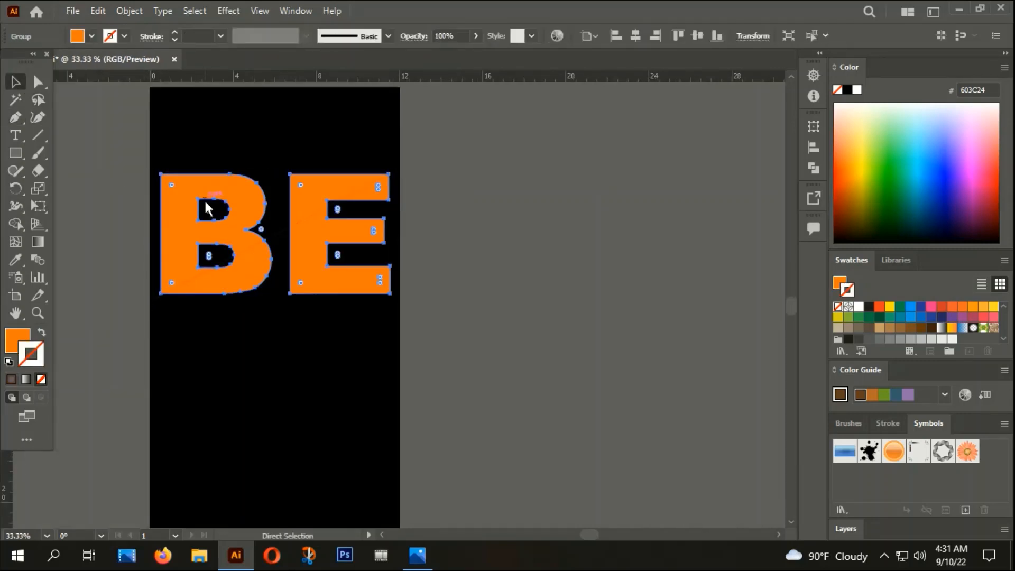
{"action": "key", "text": "ctrl+8"}
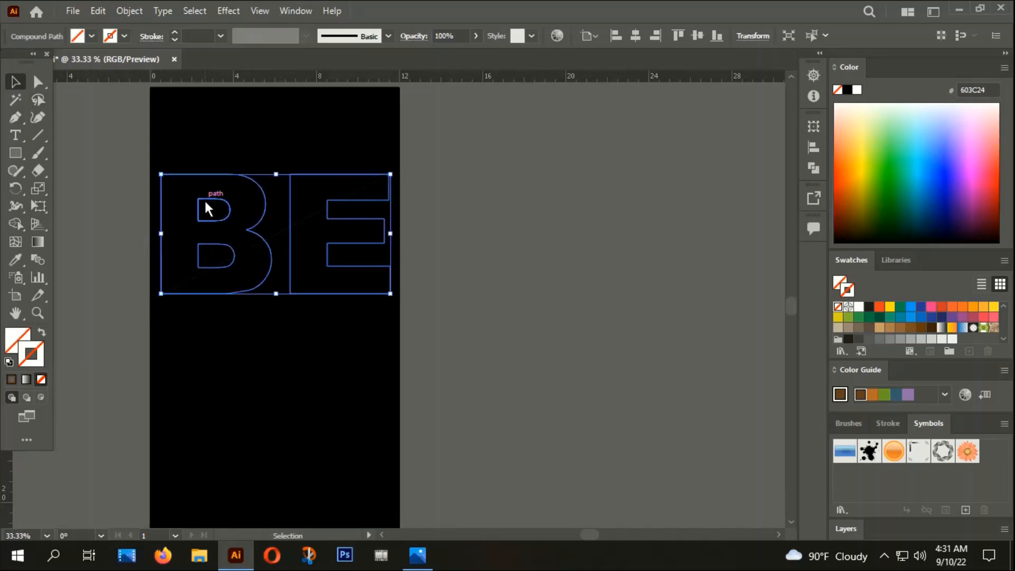
{"action": "double_click", "coordinate": [16, 337]}
{"action": "left_click", "coordinate": [531, 377]}
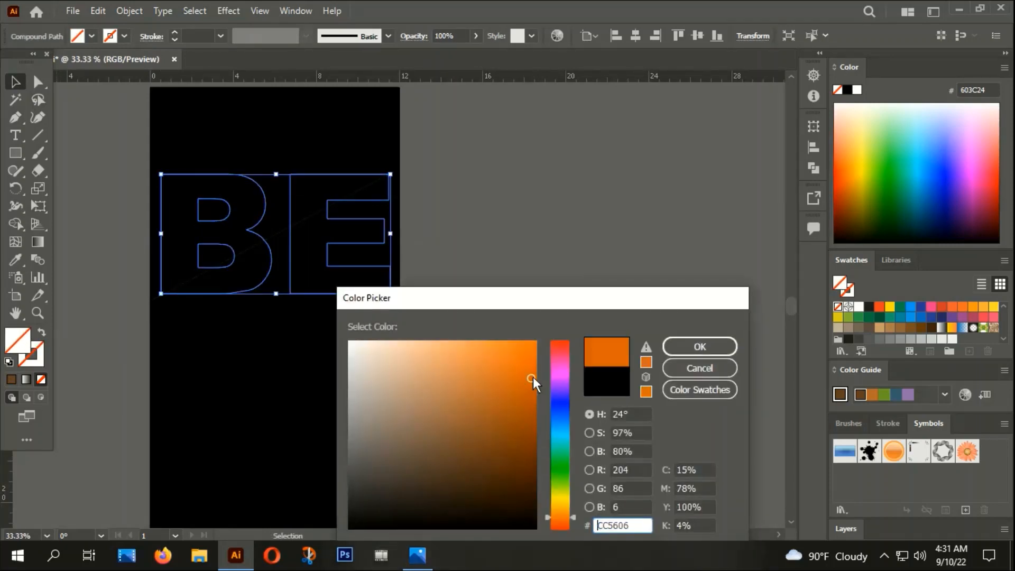
{"action": "left_click", "coordinate": [707, 344]}
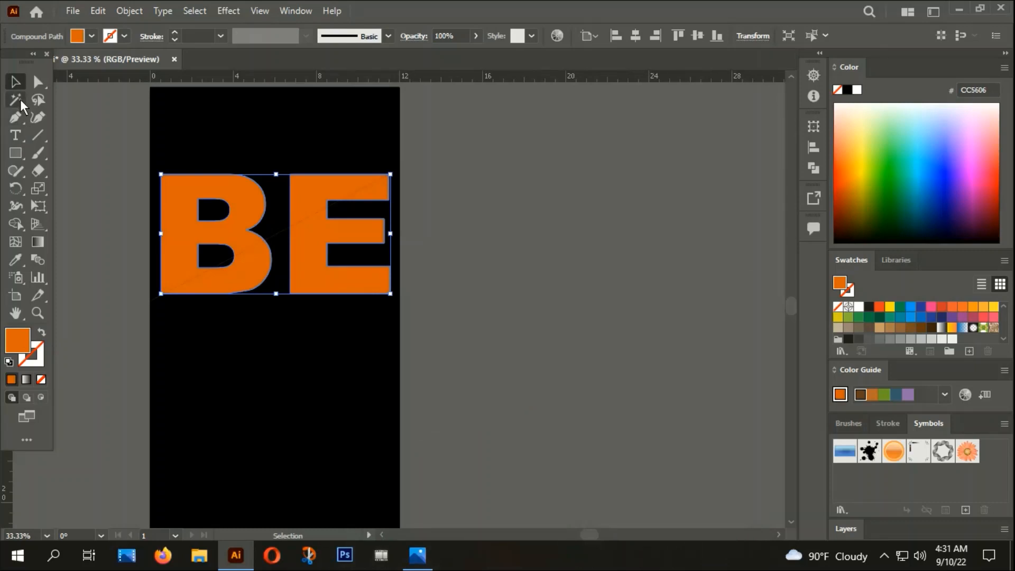
Step: Divide the BE letters along the diagonal line and ungroup the resulting pieces
{"action": "left_click_drag", "start_coordinate": [152, 141], "coordinate": [296, 313]}
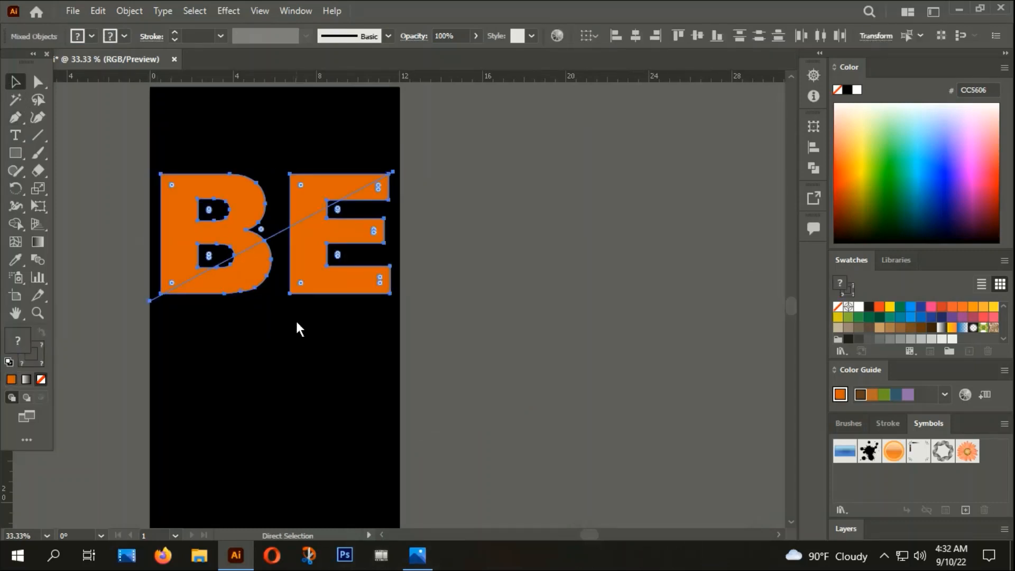
{"action": "key", "text": "ctrl"}
{"action": "key", "text": "shift+ctrl+F9"}
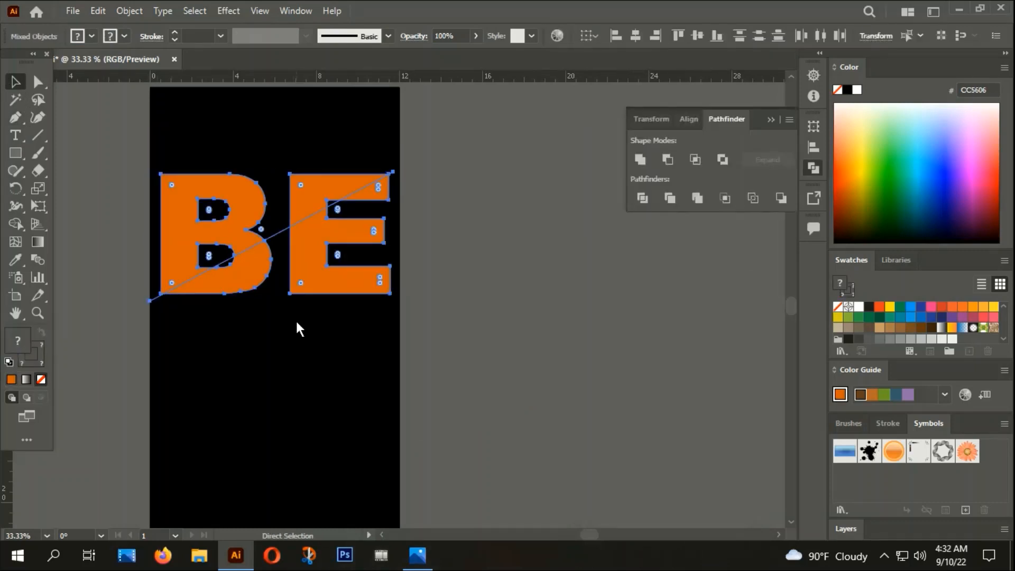
{"action": "left_click", "coordinate": [646, 198]}
{"action": "right_click", "coordinate": [335, 244]}
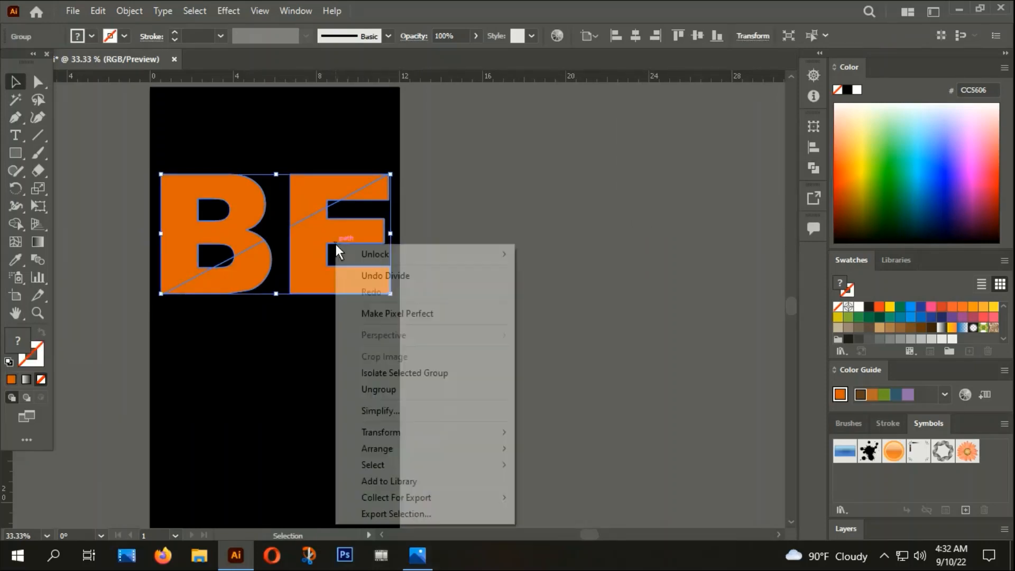
{"action": "left_click", "coordinate": [373, 387]}
{"action": "left_click", "coordinate": [314, 364]}
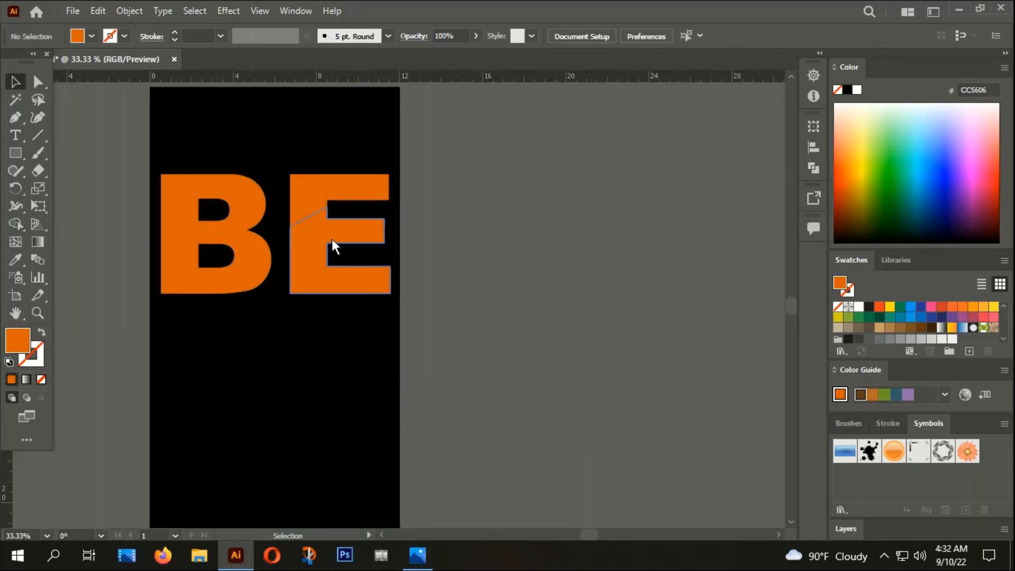
Step: Group the pieces of B and E that lie below the diagonal cut
{"action": "left_click", "coordinate": [332, 239]}
{"action": "left_click", "coordinate": [369, 188], "text": "shift"}
{"action": "left_click", "coordinate": [226, 268], "text": "shift"}
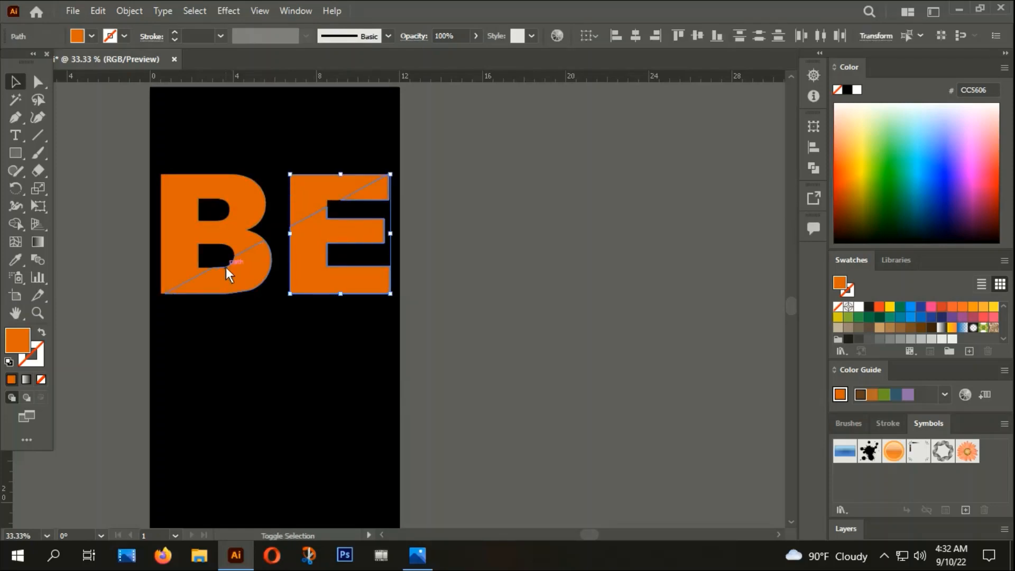
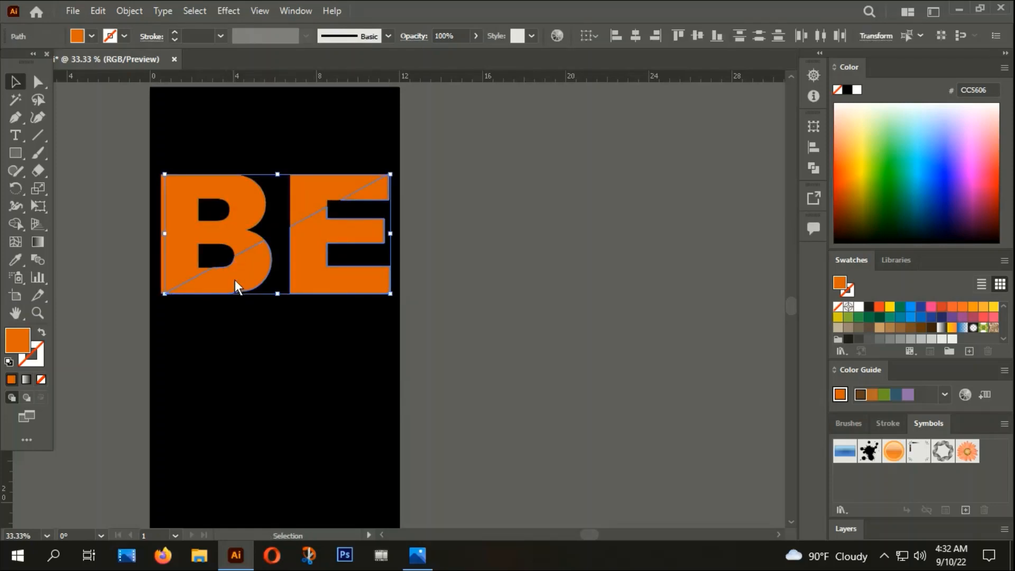
{"action": "right_click", "coordinate": [235, 280]}
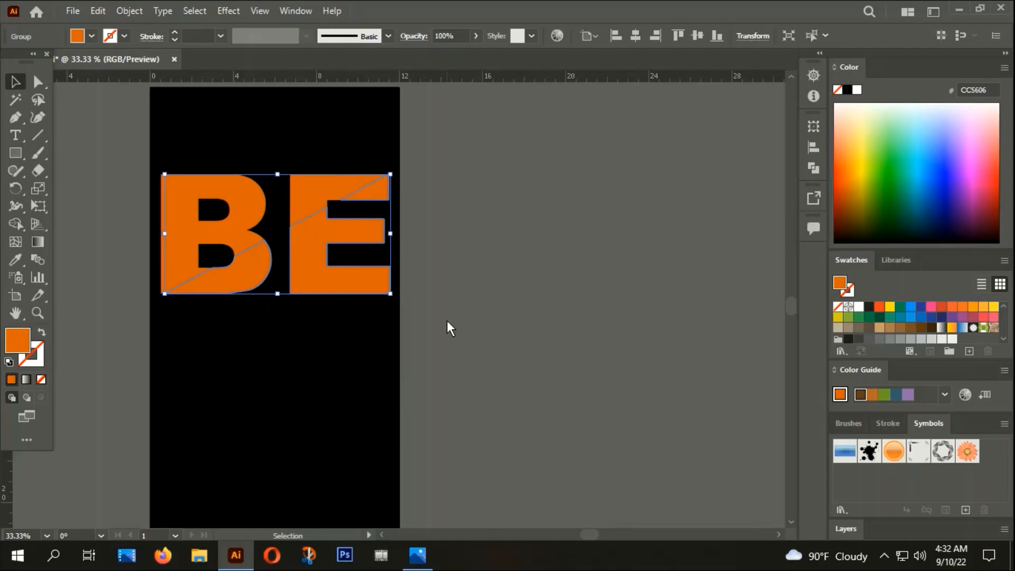
Step: Nudge the group of lower letter pieces slightly right and down to open a thin gap along the diagonal cut
{"action": "key", "text": "Right"}
{"action": "key", "text": "Right"}
{"action": "key", "text": "Right"}
{"action": "key", "text": "Right"}
{"action": "key", "text": "Right"}
{"action": "key", "text": "Right"}
{"action": "key", "text": "Right"}
{"action": "key", "text": "Right"}
{"action": "key", "text": "Down"}
{"action": "key", "text": "Down"}
{"action": "key", "text": "Down"}
{"action": "key", "text": "Down"}
{"action": "key", "text": "Down"}
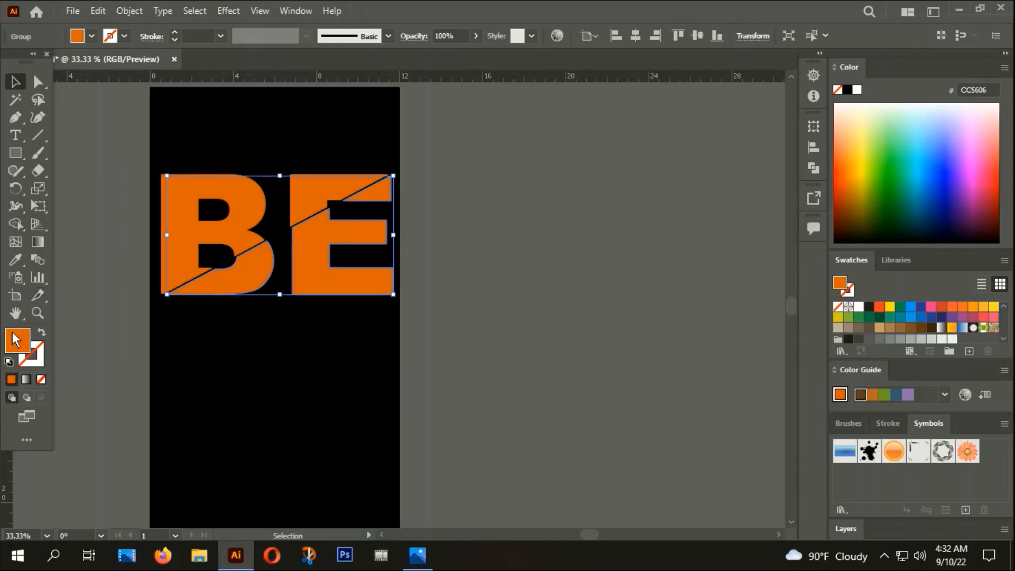
Step: Turn the lower letter pieces into outlines only, with no fill and a 4 pt orange stroke
{"action": "left_click", "coordinate": [43, 334]}
{"action": "left_click", "coordinate": [179, 358]}
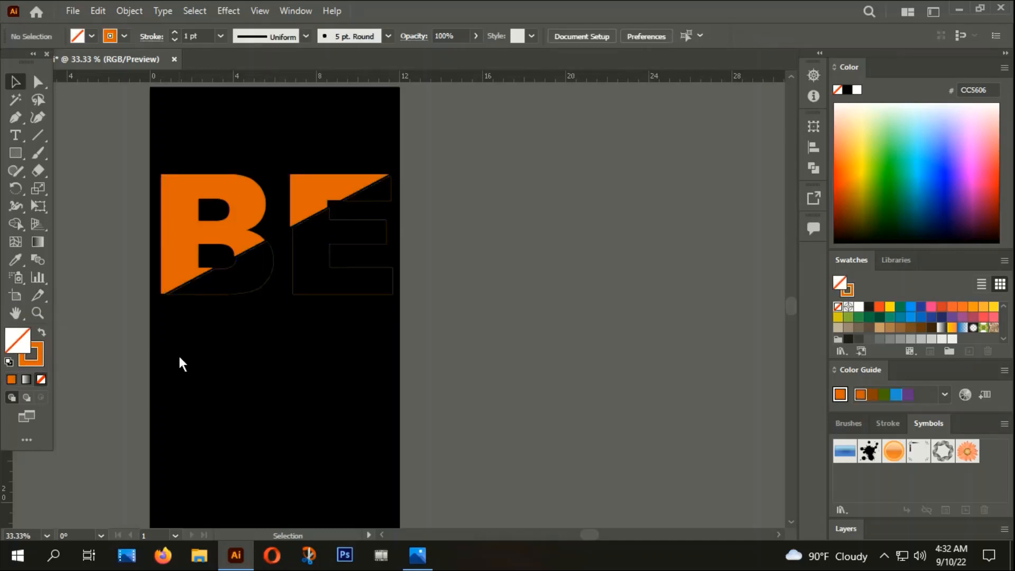
{"action": "left_click", "coordinate": [240, 294]}
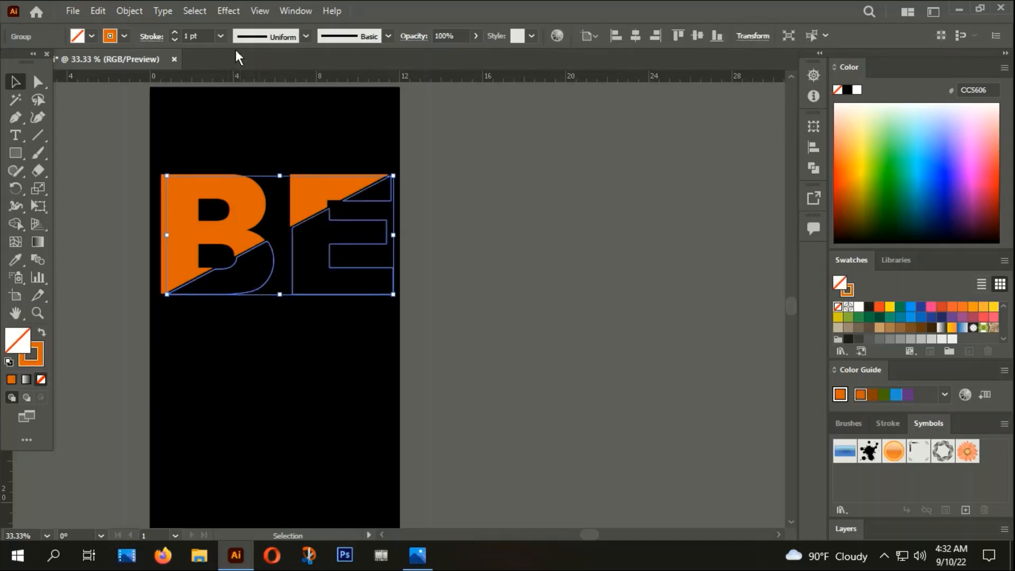
{"action": "left_click", "coordinate": [176, 32]}
{"action": "left_click", "coordinate": [175, 32]}
{"action": "left_click", "coordinate": [176, 32]}
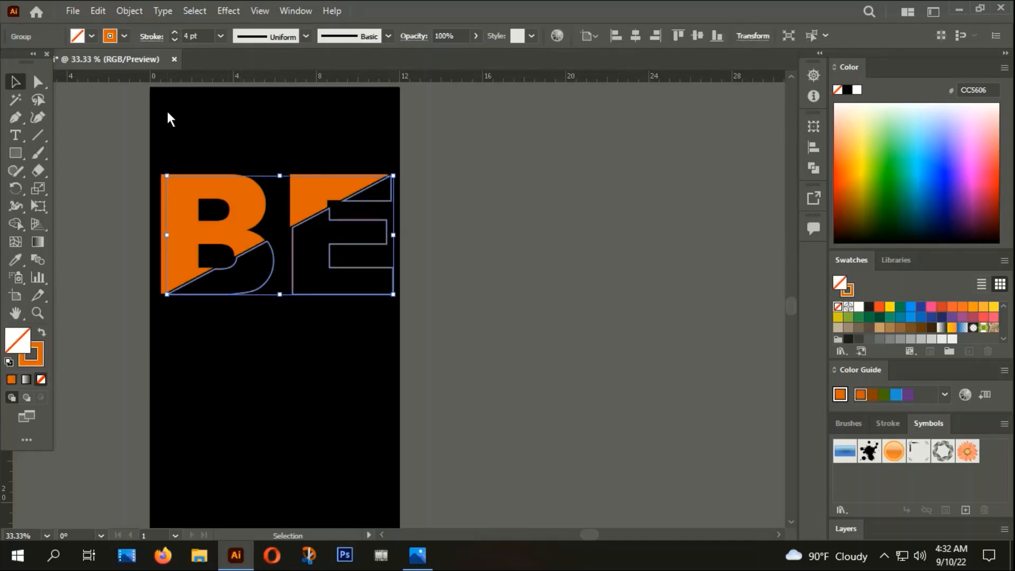
{"action": "left_click", "coordinate": [166, 109]}
Step: Place a copy of the blue SIMPLE text in front of the black rectangle beneath BE and convert it to outlines
{"action": "scroll", "coordinate": [219, 116], "scroll_direction": "down", "scroll_amount": 5}
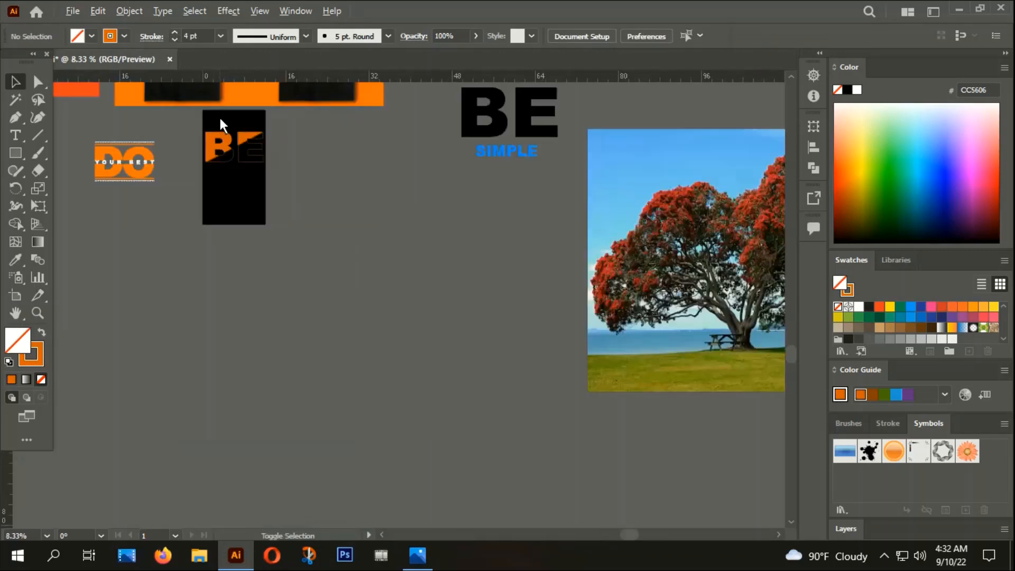
{"action": "left_click_drag", "start_coordinate": [274, 181], "coordinate": [263, 297]}
{"action": "left_click_drag", "start_coordinate": [539, 263], "coordinate": [333, 277]}
{"action": "scroll", "coordinate": [333, 277], "scroll_direction": "up", "scroll_amount": 4}
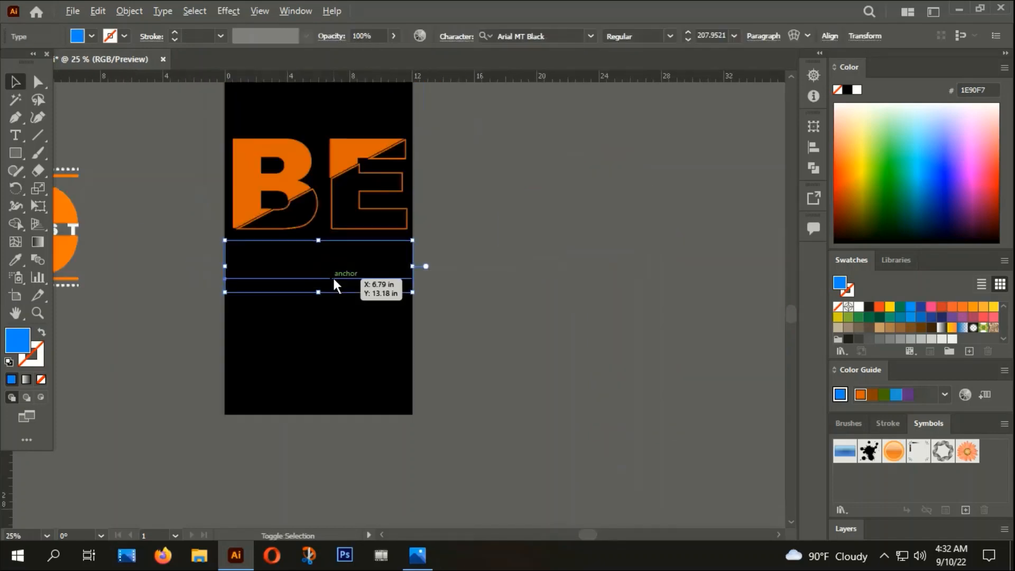
{"action": "right_click", "coordinate": [329, 278]}
{"action": "mouse_move", "coordinate": [371, 468]}
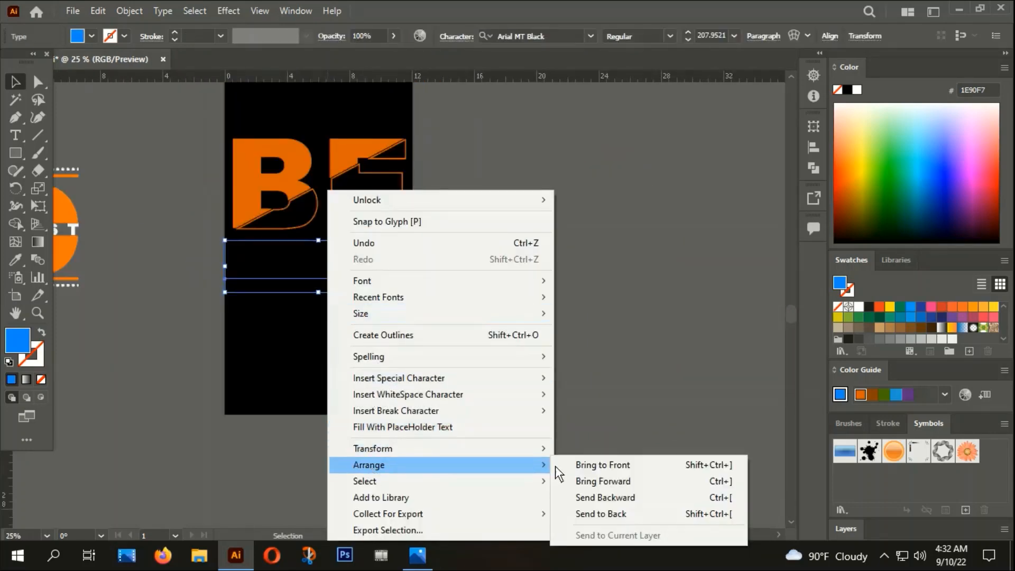
{"action": "left_click", "coordinate": [560, 465]}
{"action": "left_click", "coordinate": [502, 425]}
{"action": "right_click", "coordinate": [340, 262]}
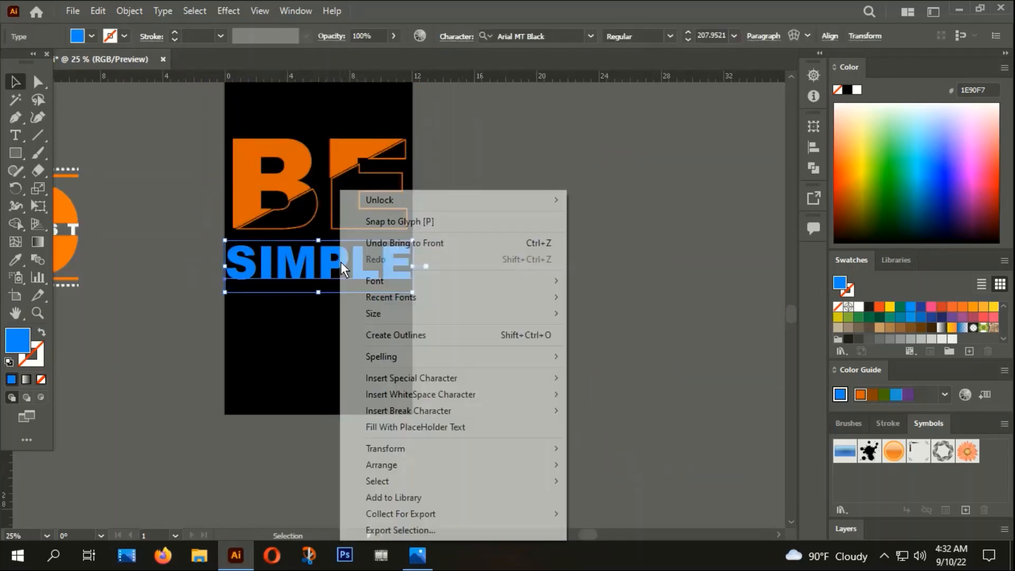
{"action": "left_click", "coordinate": [402, 333]}
Step: Scale SIMPLE down to about 8.61 in wide and place it close beneath BE, centred horizontally on the artboard
{"action": "scroll", "coordinate": [338, 255], "scroll_direction": "up", "scroll_amount": 1}
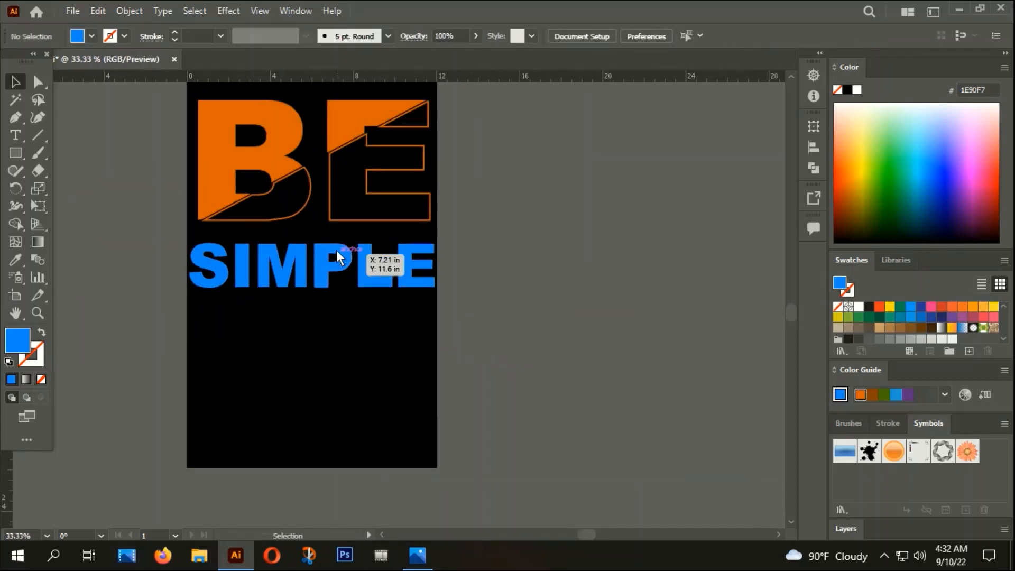
{"action": "left_click", "coordinate": [336, 249]}
{"action": "left_click_drag", "start_coordinate": [436, 243], "coordinate": [416, 246]}
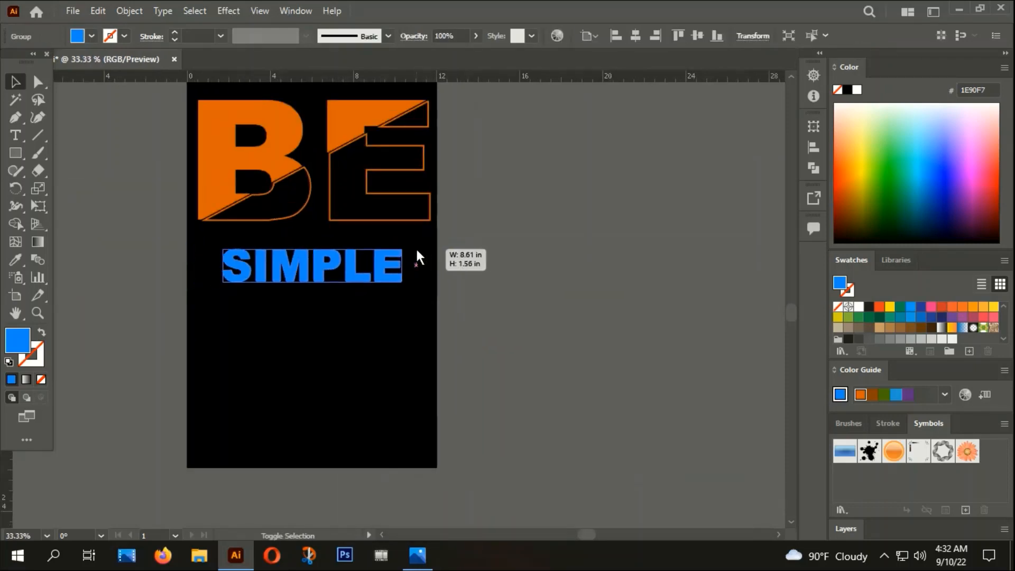
{"action": "left_click", "coordinate": [369, 304]}
{"action": "left_click_drag", "start_coordinate": [346, 263], "coordinate": [340, 243]}
{"action": "left_click", "coordinate": [636, 35]}
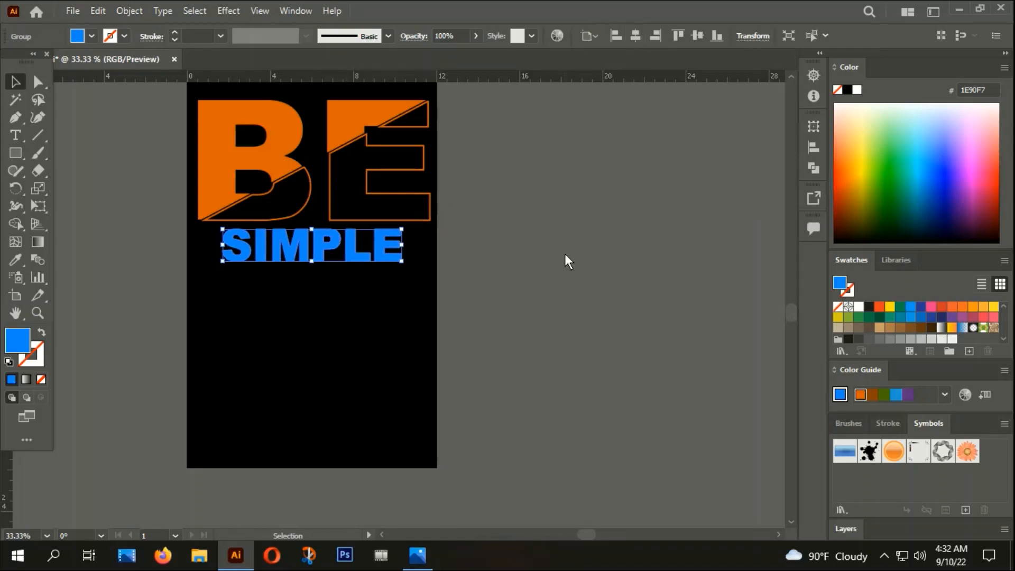
{"action": "left_click", "coordinate": [564, 254]}
Step: Group all the BE pieces and centre the group horizontally on the artboard
{"action": "right_click", "coordinate": [349, 121]}
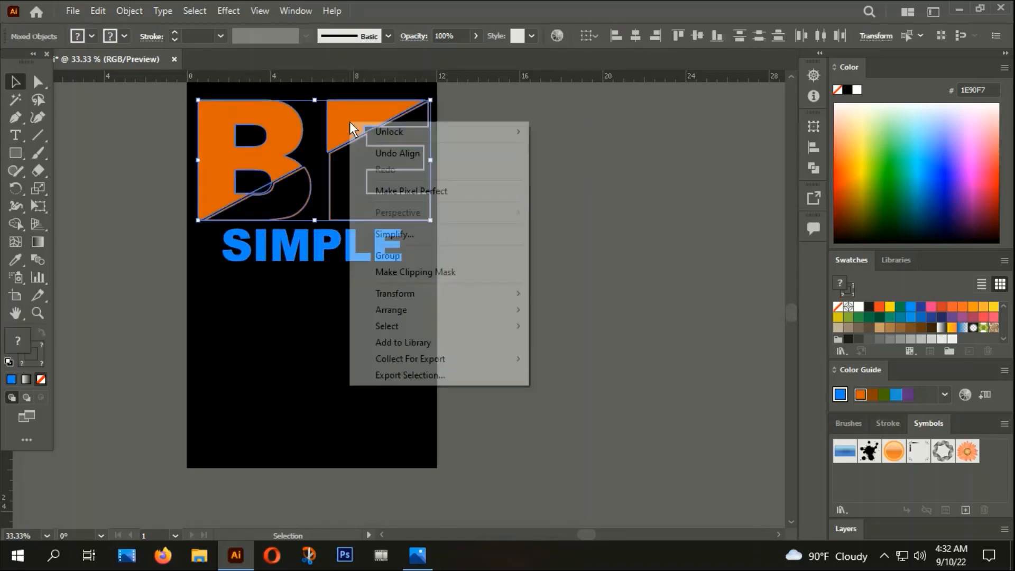
{"action": "left_click", "coordinate": [403, 253]}
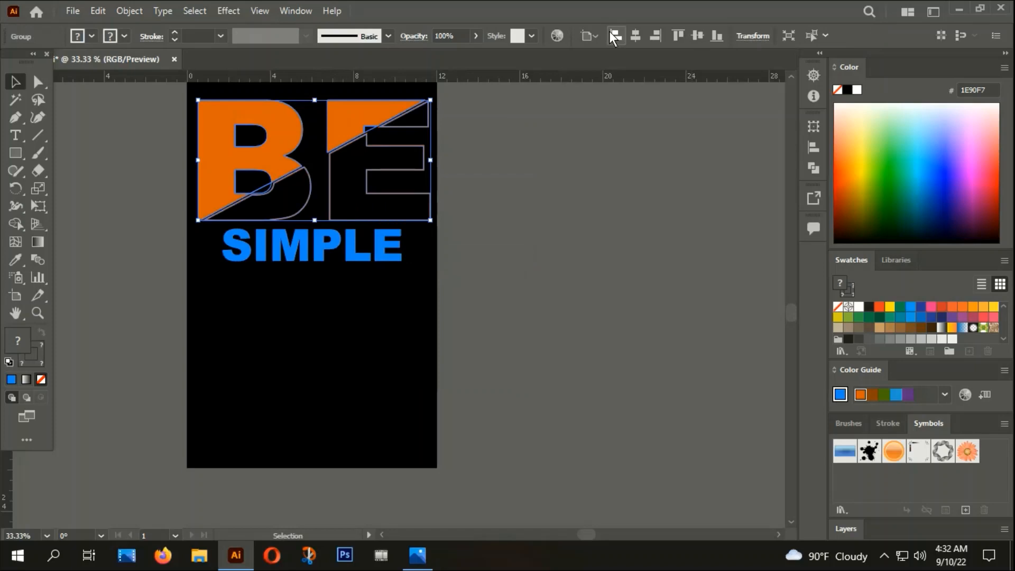
{"action": "left_click", "coordinate": [636, 36]}
{"action": "left_click", "coordinate": [331, 302]}
{"action": "left_click", "coordinate": [309, 252]}
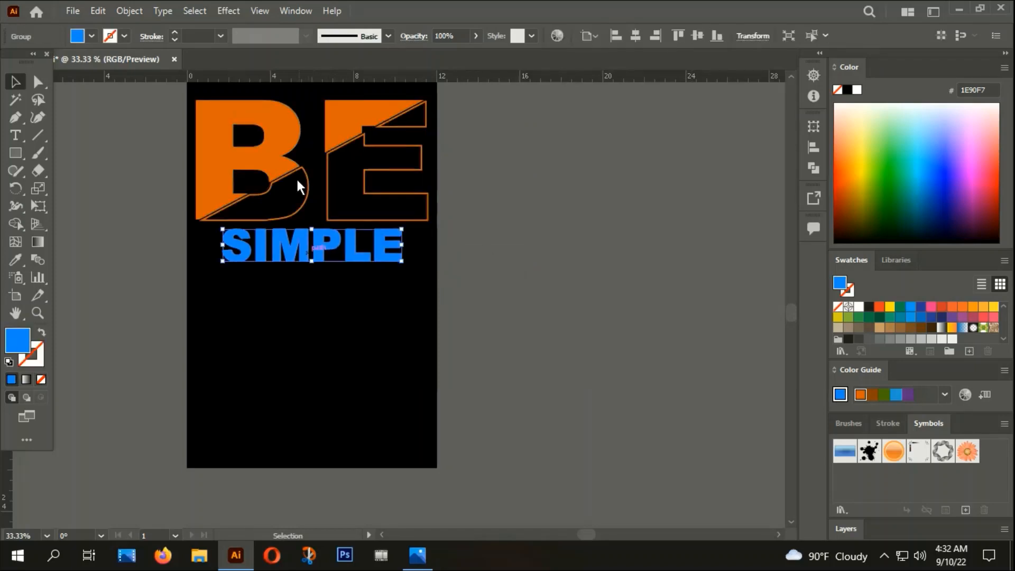
{"action": "left_click", "coordinate": [296, 176], "text": "shift"}
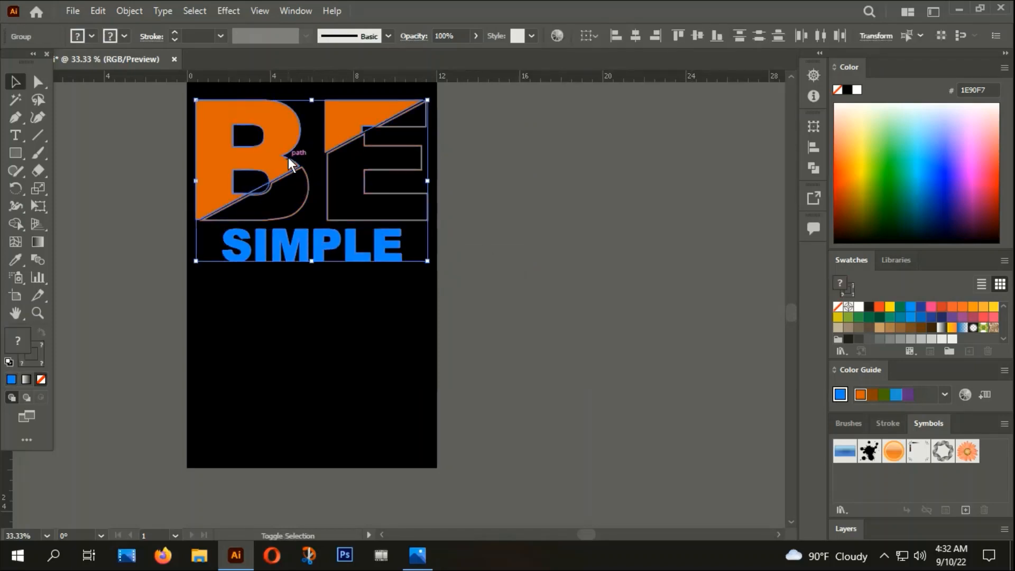
{"action": "left_click", "coordinate": [585, 272]}
Step: Recolour the SIMPLE lettering beneath BE from the reference design, filling it with off-white F4F7F9
{"action": "scroll", "coordinate": [581, 282], "scroll_direction": "down", "scroll_amount": 3}
{"action": "left_click_drag", "start_coordinate": [654, 258], "coordinate": [463, 400]}
{"action": "scroll", "coordinate": [406, 235], "scroll_direction": "up", "scroll_amount": 2}
{"action": "scroll", "coordinate": [407, 238], "scroll_direction": "down", "scroll_amount": 1}
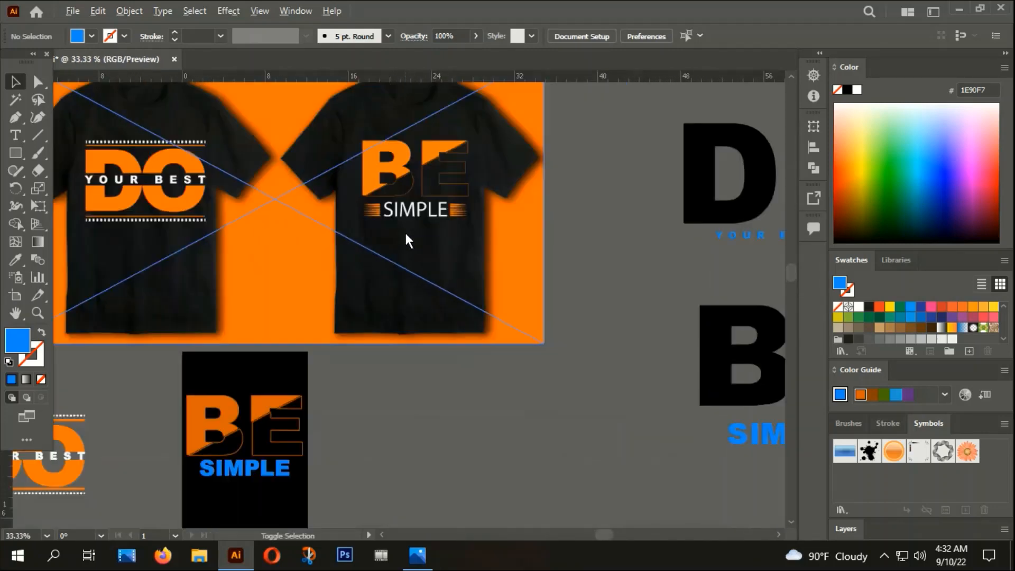
{"action": "scroll", "coordinate": [451, 301], "scroll_direction": "down", "scroll_amount": 1}
{"action": "scroll", "coordinate": [296, 325], "scroll_direction": "up", "scroll_amount": 3}
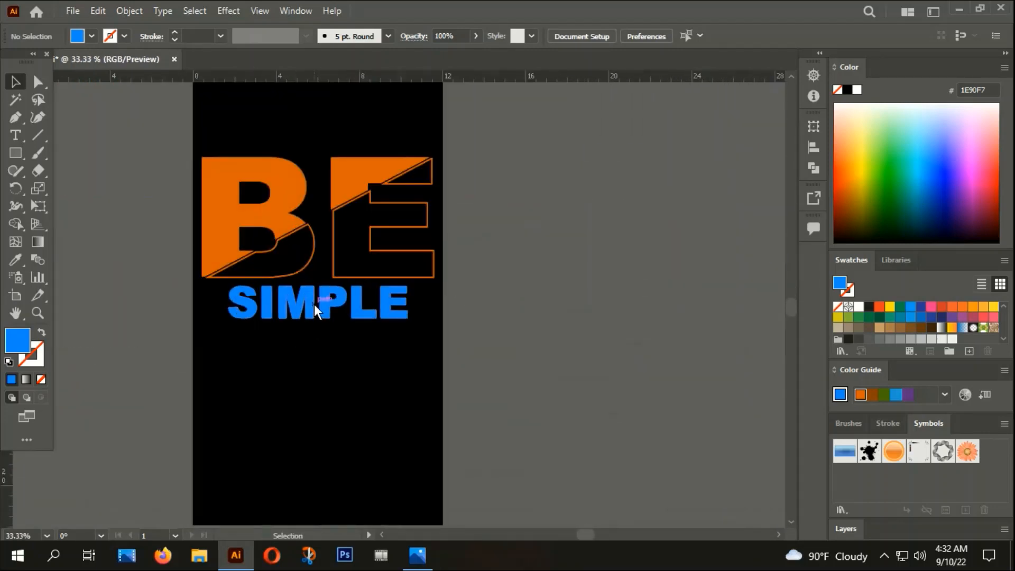
{"action": "left_click", "coordinate": [314, 304]}
{"action": "double_click", "coordinate": [11, 344]}
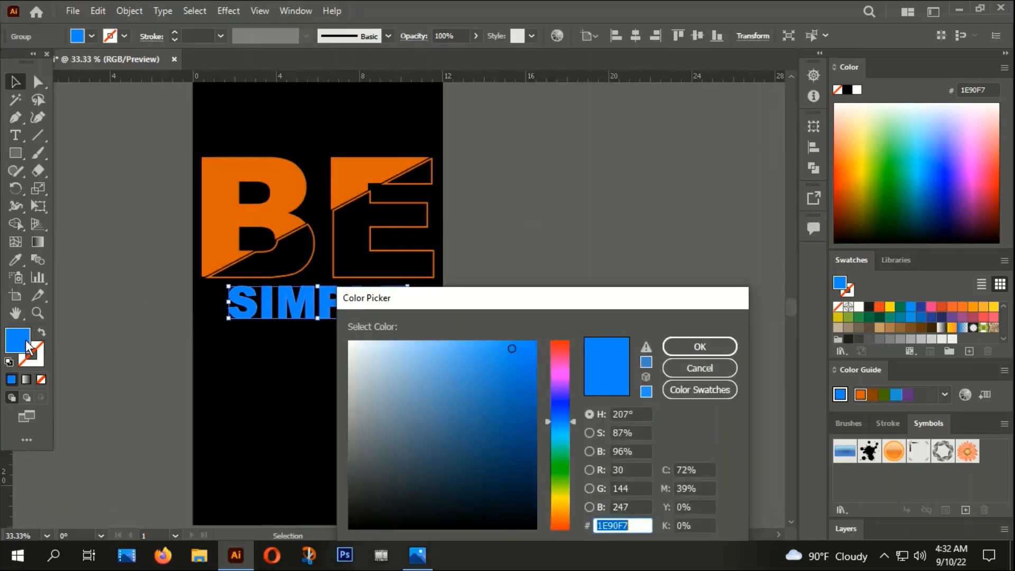
{"action": "left_click", "coordinate": [353, 345]}
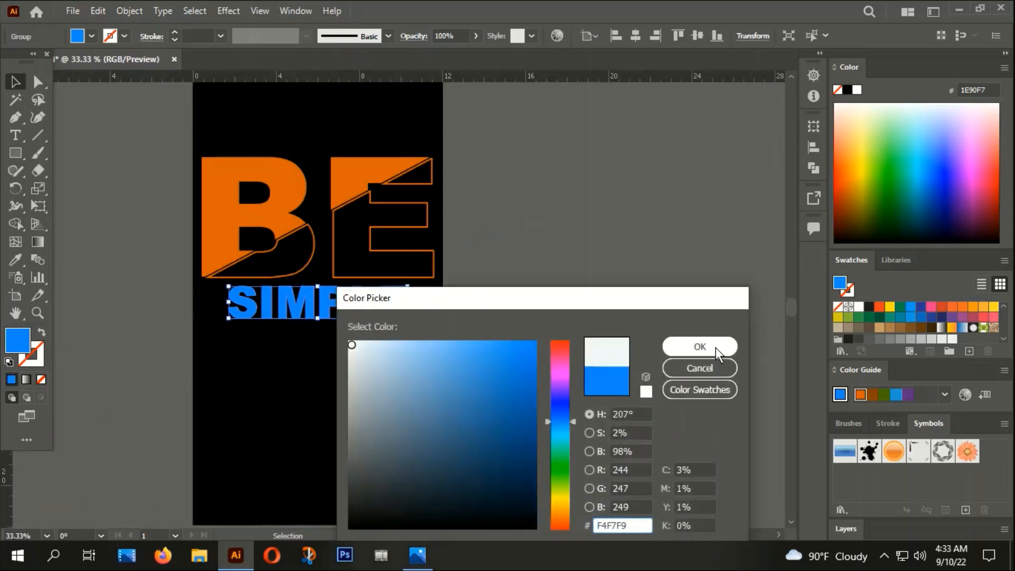
{"action": "left_click", "coordinate": [711, 347]}
{"action": "left_click", "coordinate": [607, 299]}
Step: Place vertical guides along the left and right outer edges of the BE lettering
{"action": "scroll", "coordinate": [590, 280], "scroll_direction": "down", "scroll_amount": 1}
{"action": "left_click_drag", "start_coordinate": [590, 279], "coordinate": [528, 315]}
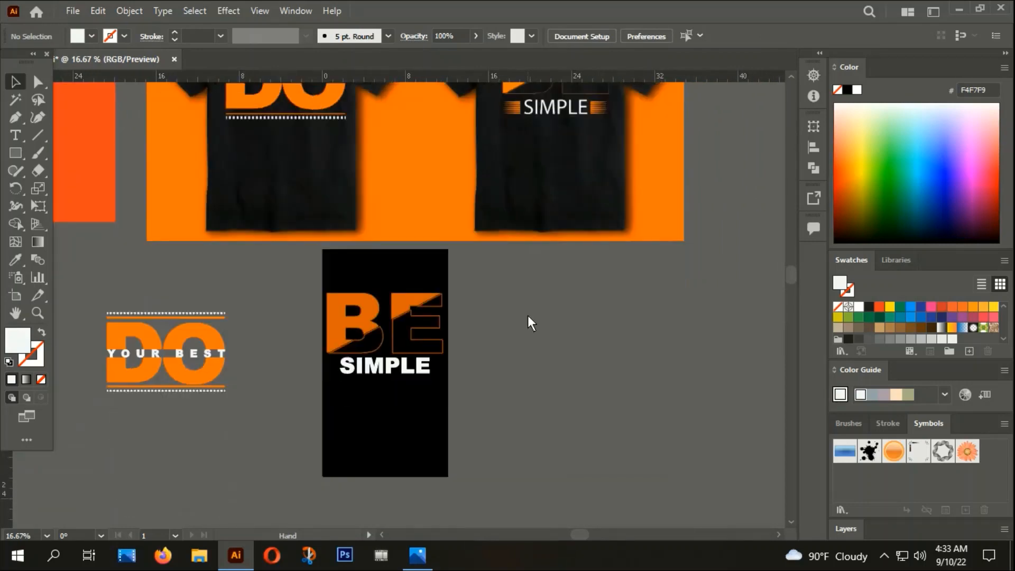
{"action": "scroll", "coordinate": [362, 384], "scroll_direction": "up", "scroll_amount": 2}
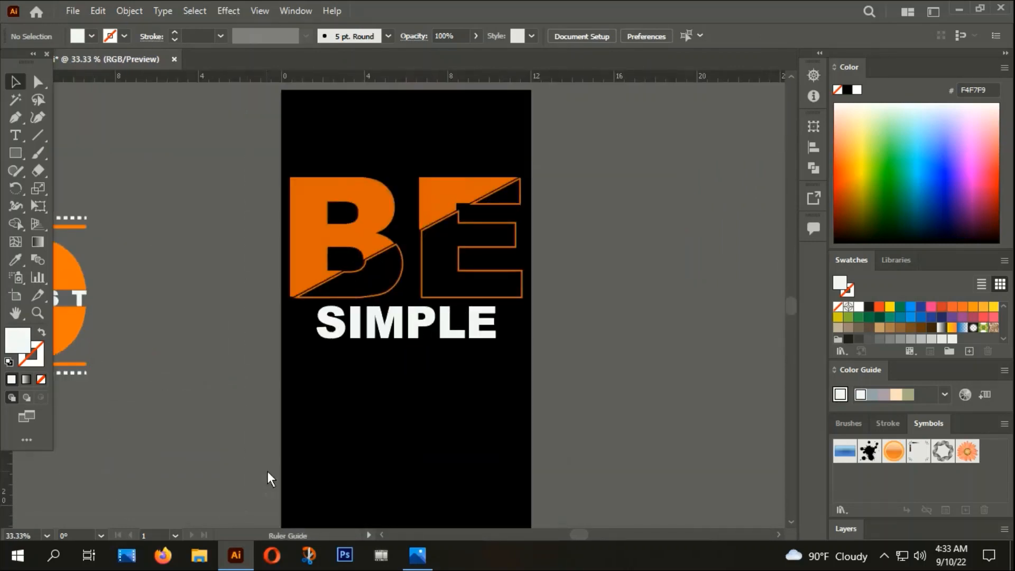
{"action": "left_click_drag", "start_coordinate": [268, 471], "coordinate": [290, 474]}
{"action": "left_click_drag", "start_coordinate": [8, 477], "coordinate": [522, 483]}
{"action": "scroll", "coordinate": [298, 326], "scroll_direction": "up", "scroll_amount": 4}
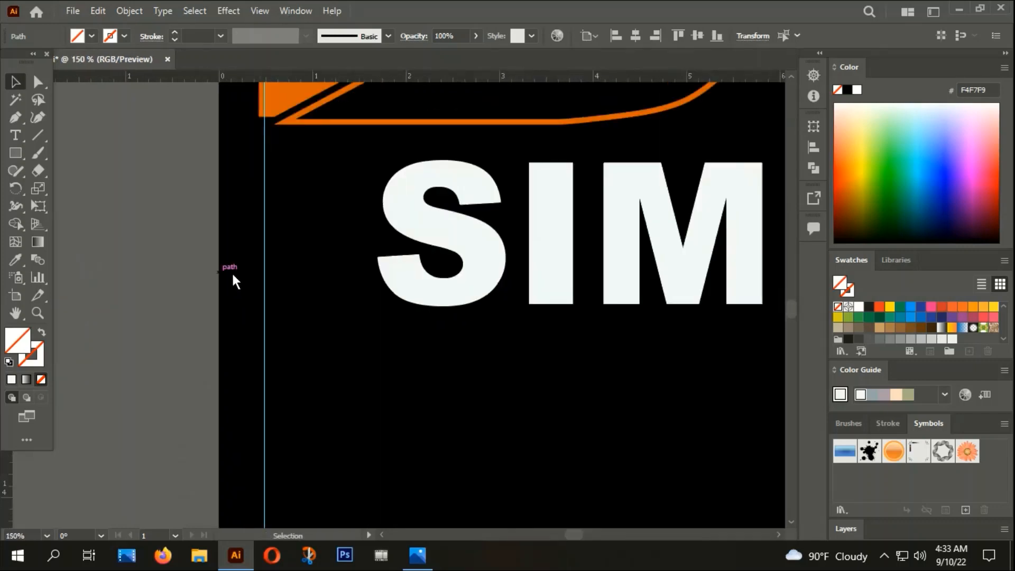
{"action": "left_click_drag", "start_coordinate": [264, 327], "coordinate": [258, 319]}
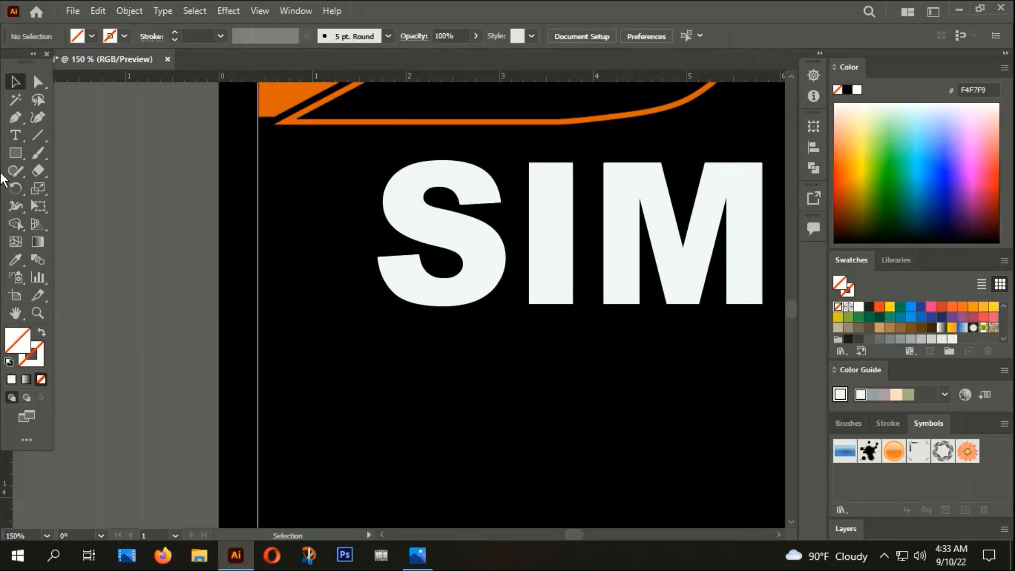
Step: Draw a horizontal line from the left guide to the top of the S, with a 6 pt orange stroke and a tapered triangular width profile
{"action": "left_click", "coordinate": [39, 134]}
{"action": "left_click_drag", "start_coordinate": [259, 161], "coordinate": [378, 188]}
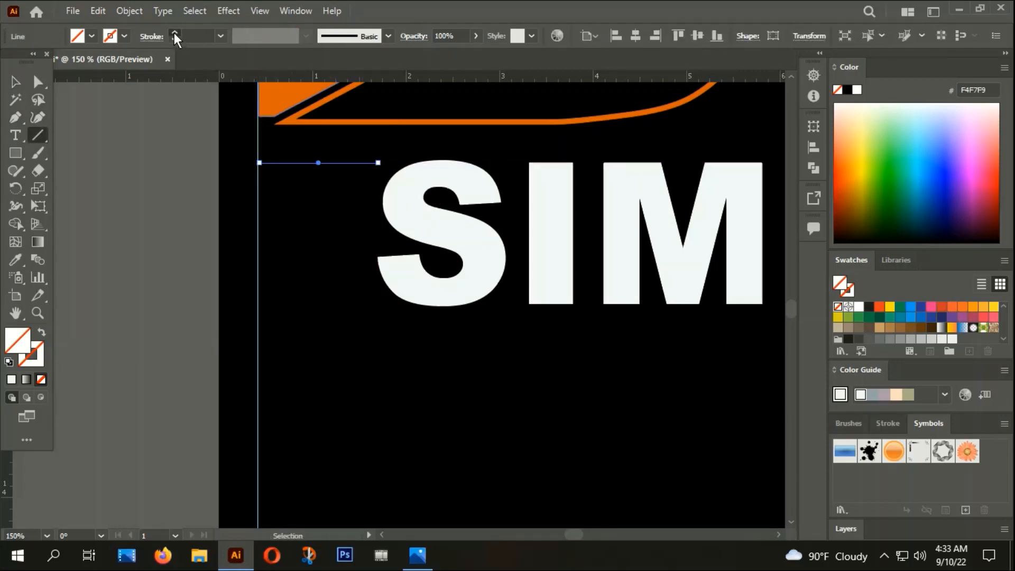
{"action": "left_click", "coordinate": [173, 33]}
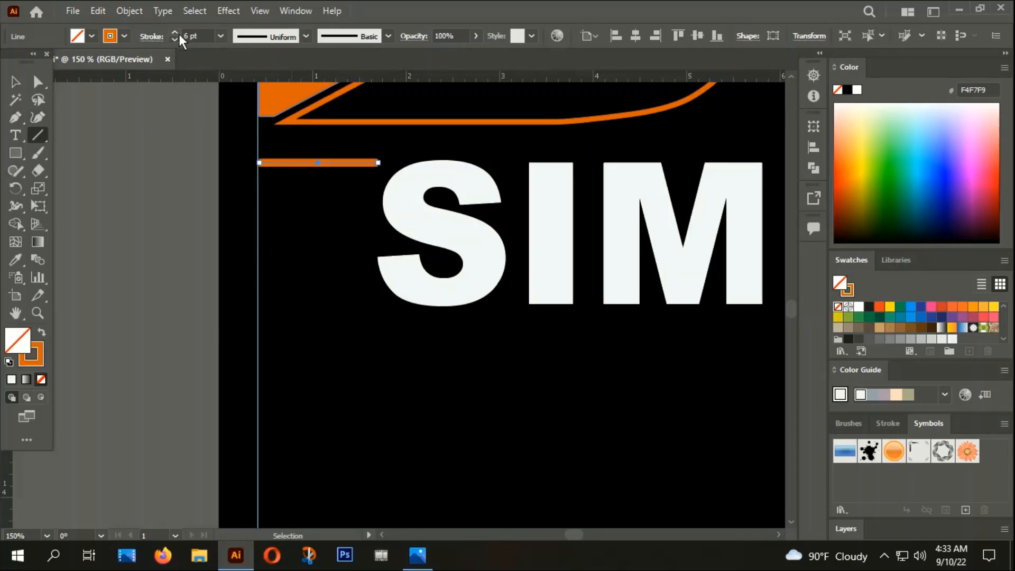
{"action": "left_click", "coordinate": [306, 35]}
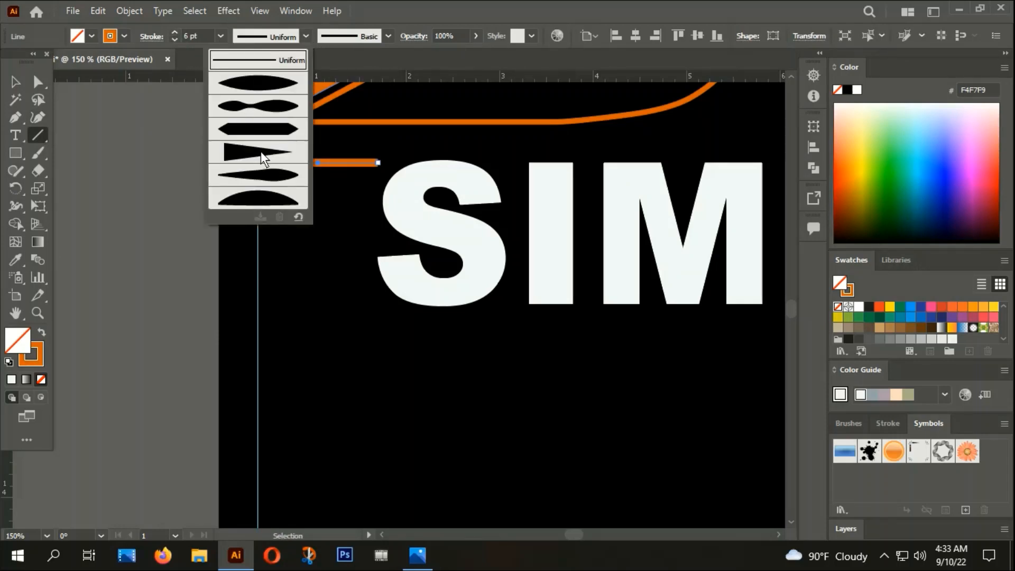
{"action": "left_click", "coordinate": [261, 152]}
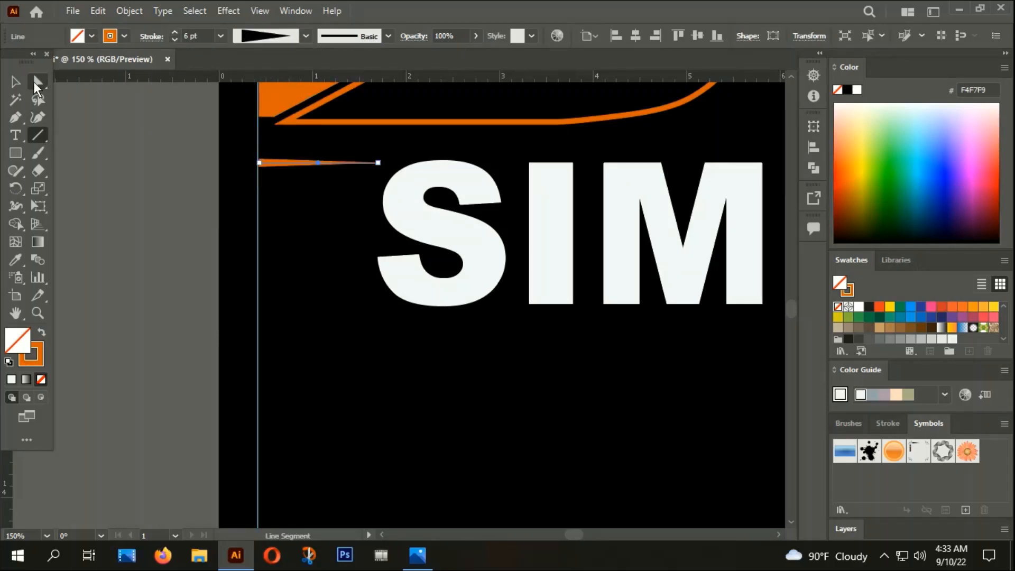
Step: Copy the tapered line straight down just below itself and repeat the copy until the stack spans the height of SIMPLE
{"action": "left_click", "coordinate": [15, 82]}
{"action": "left_click_drag", "start_coordinate": [280, 169], "coordinate": [280, 176]}
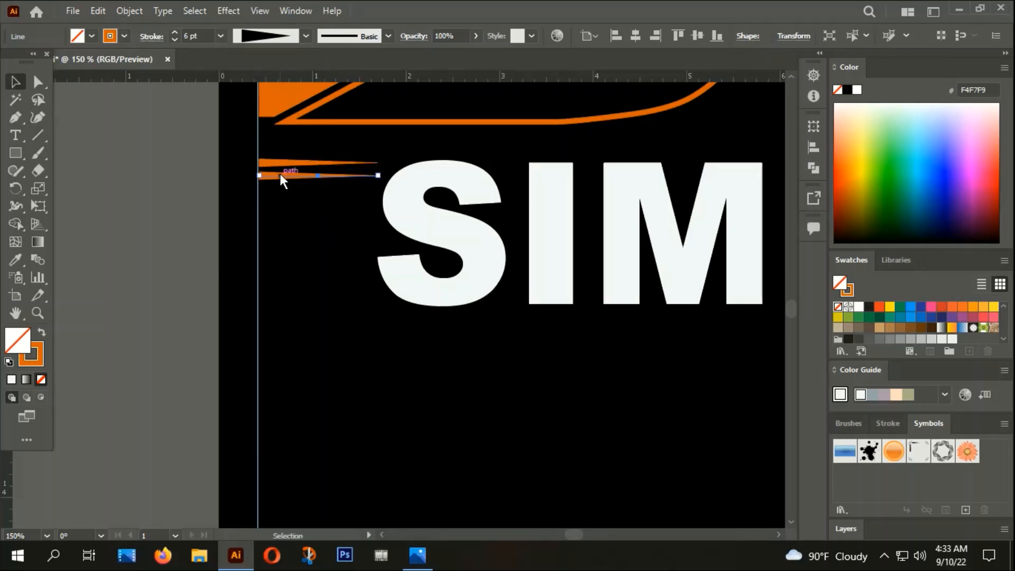
{"action": "key", "text": "ctrl+d"}
{"action": "key", "text": "ctrl+d"}
{"action": "key", "text": "ctrl+d"}
{"action": "key", "text": "ctrl+d"}
{"action": "key", "text": "ctrl+d"}
{"action": "key", "text": "ctrl+d"}
{"action": "key", "text": "ctrl+d"}
{"action": "key", "text": "ctrl+d"}
{"action": "key", "text": "ctrl+d"}
{"action": "key", "text": "ctrl+d"}
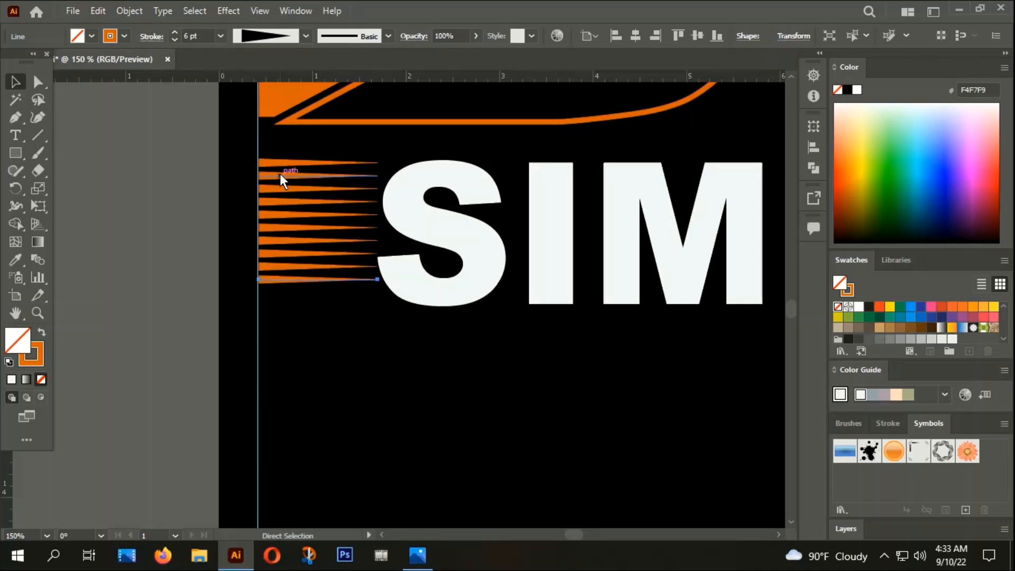
Step: Group all the tapered lines and create a copy of the group reflected across the vertical axis
{"action": "left_click_drag", "start_coordinate": [278, 138], "coordinate": [310, 314]}
{"action": "right_click", "coordinate": [292, 186]}
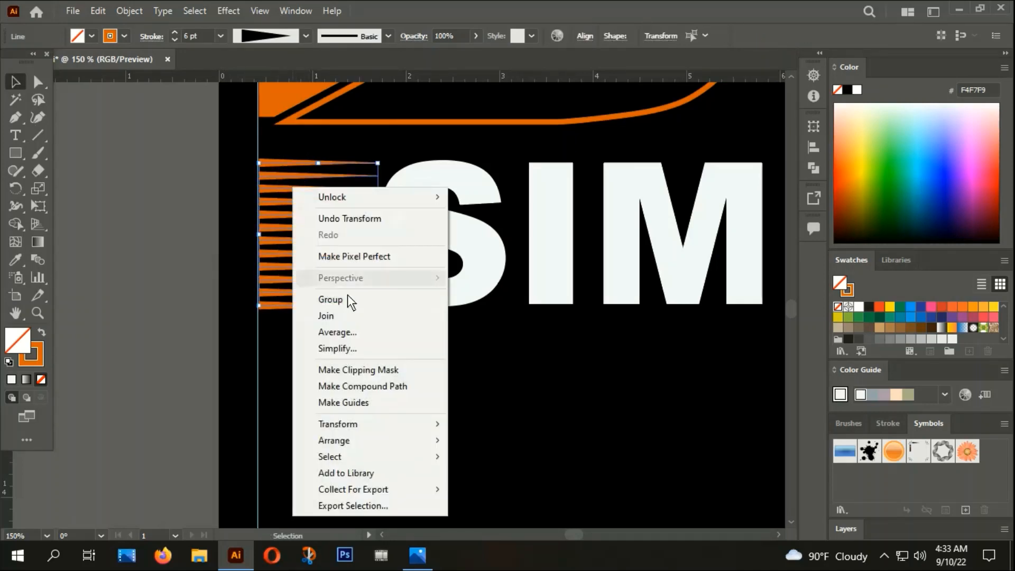
{"action": "left_click", "coordinate": [347, 296]}
{"action": "right_click", "coordinate": [296, 183]}
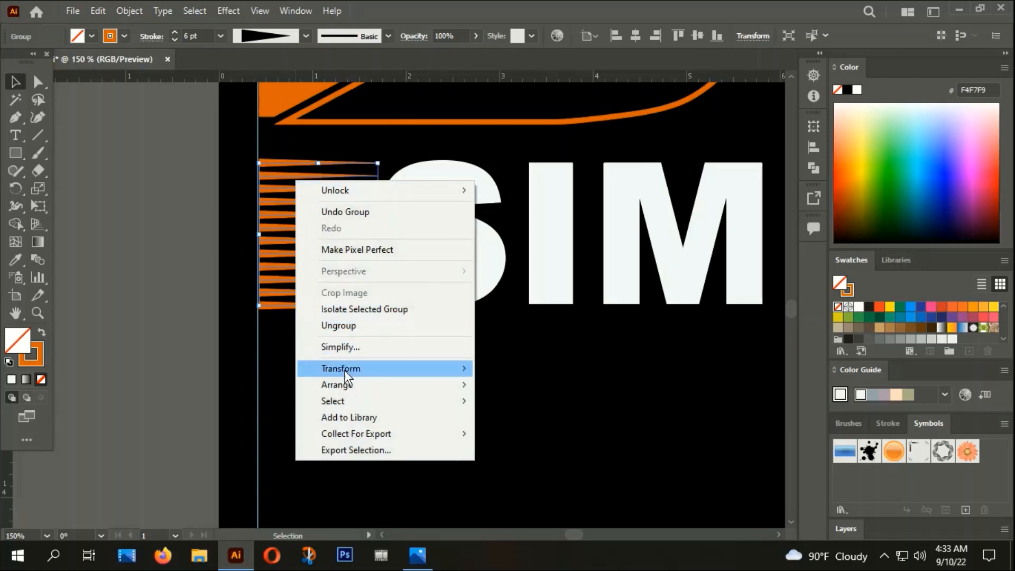
{"action": "mouse_move", "coordinate": [333, 367]}
{"action": "left_click", "coordinate": [509, 423]}
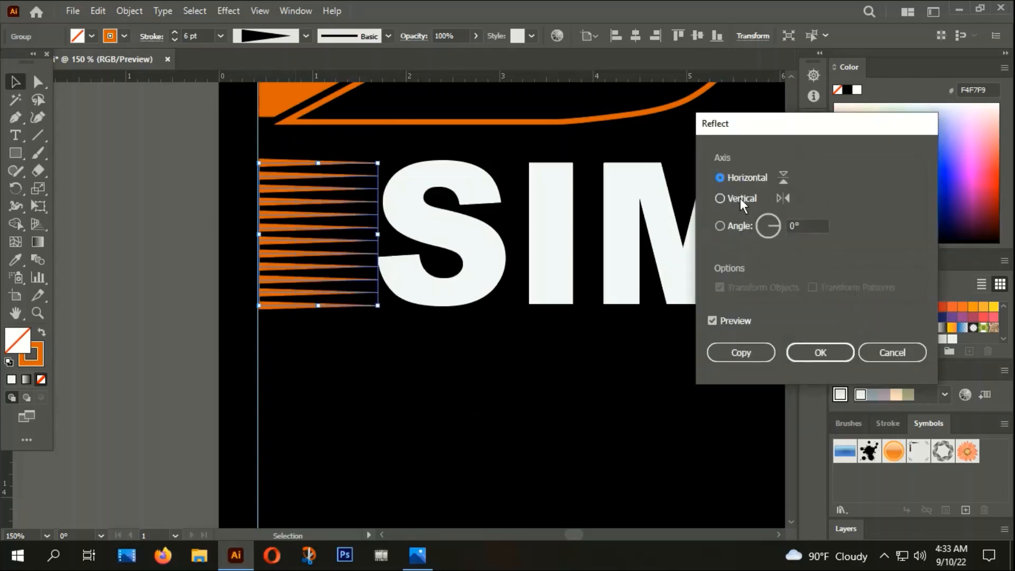
{"action": "left_click", "coordinate": [712, 322]}
{"action": "left_click", "coordinate": [720, 198]}
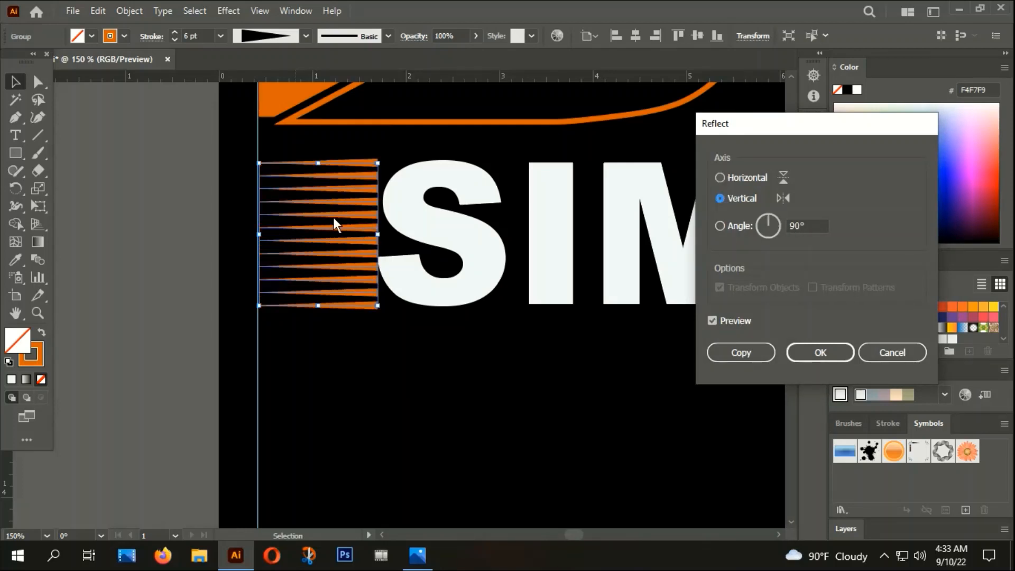
{"action": "left_click", "coordinate": [740, 353]}
Step: Move one stripe group to the right of the final E in SIMPLE and align both stripe groups along their bottom edges
{"action": "key", "text": "ctrl+minus"}
{"action": "key", "text": "ctrl+minus"}
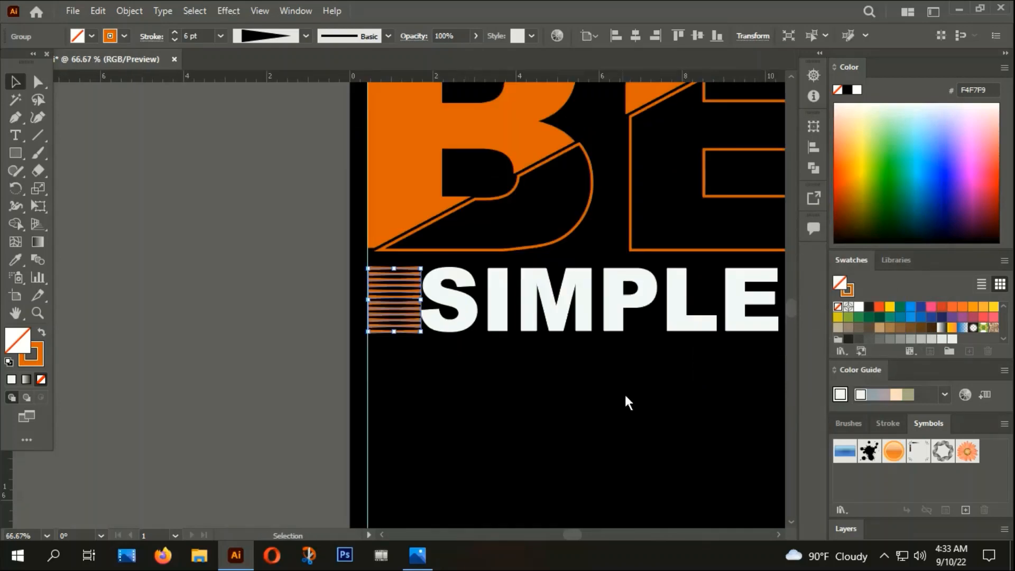
{"action": "left_click_drag", "start_coordinate": [624, 393], "coordinate": [355, 369]}
{"action": "left_click_drag", "start_coordinate": [209, 290], "coordinate": [402, 372]}
{"action": "left_click_drag", "start_coordinate": [195, 297], "coordinate": [600, 303]}
{"action": "left_click_drag", "start_coordinate": [373, 349], "coordinate": [190, 304]}
{"action": "left_click", "coordinate": [613, 309], "text": "shift"}
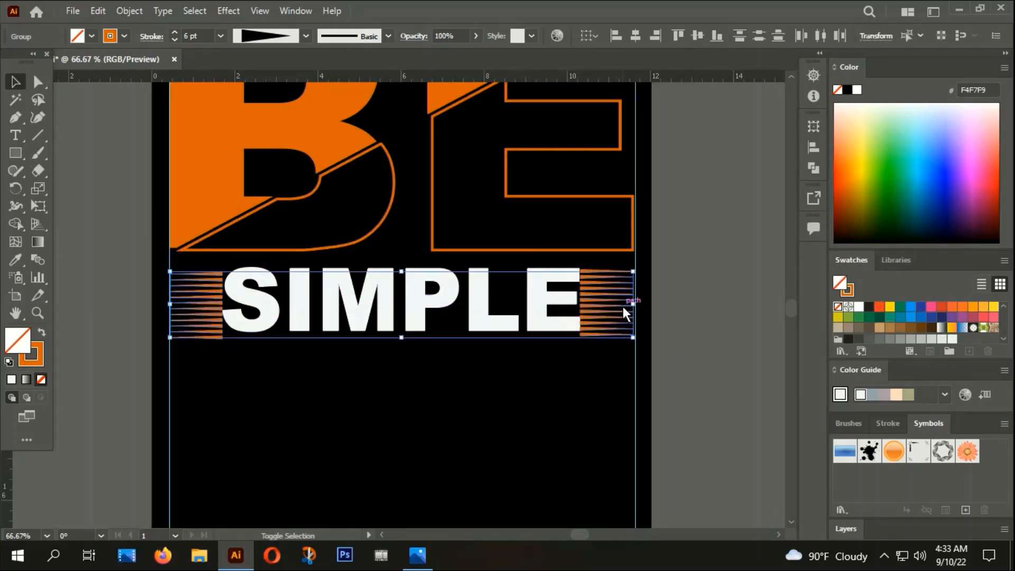
{"action": "left_click", "coordinate": [717, 37]}
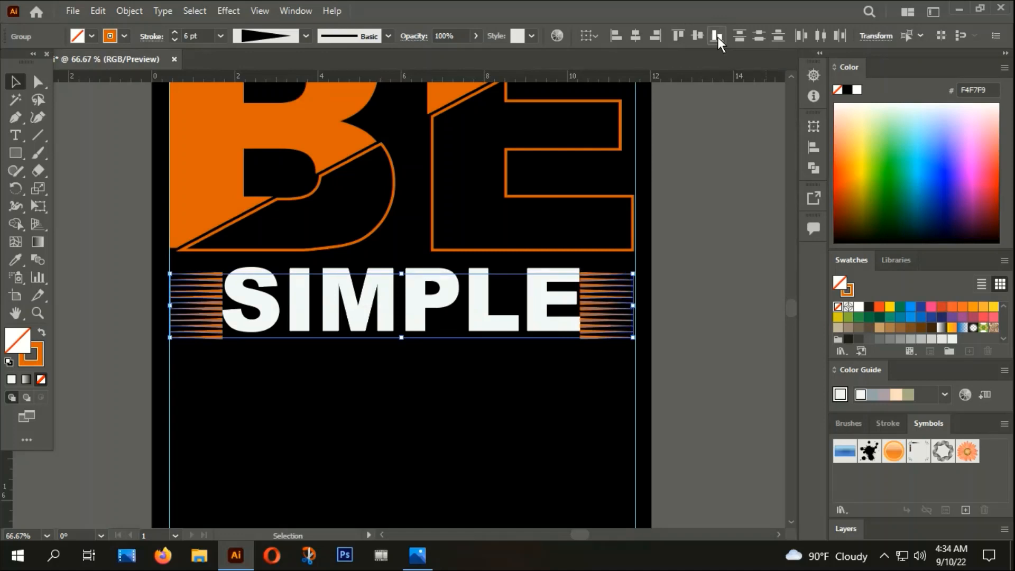
Step: Nudge both stripe groups up until they are vertically centred on the SIMPLE lettering
{"action": "scroll", "coordinate": [233, 294], "scroll_direction": "up", "scroll_amount": 2}
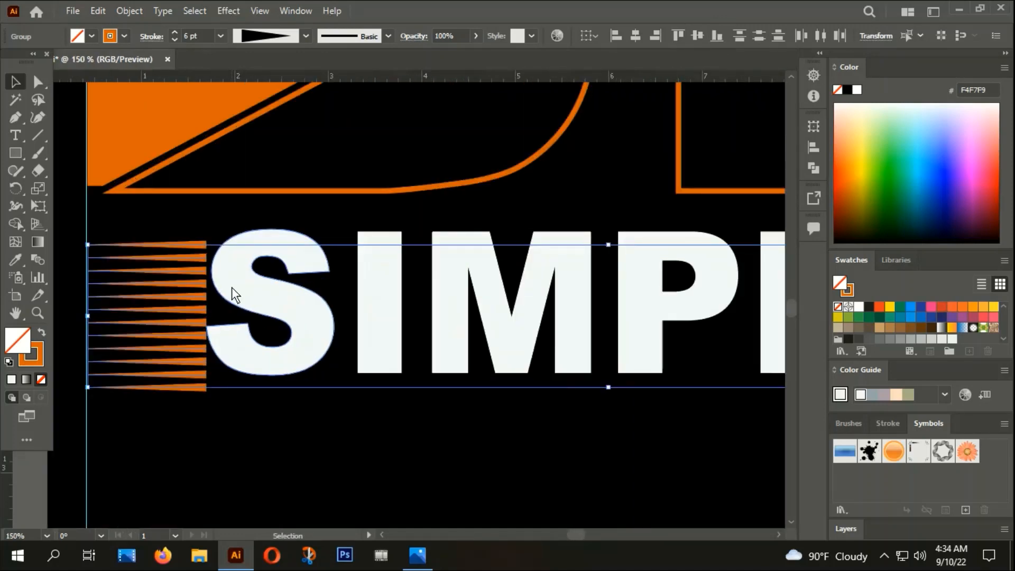
{"action": "key", "text": "Up"}
{"action": "key", "text": "Up"}
{"action": "key", "text": "Up"}
{"action": "key", "text": "Up"}
{"action": "key", "text": "Up"}
{"action": "key", "text": "Up"}
{"action": "key", "text": "Up"}
{"action": "key", "text": "Up"}
{"action": "key", "text": "Up"}
{"action": "key", "text": "Up"}
{"action": "key", "text": "Up"}
{"action": "key", "text": "Up"}
{"action": "key", "text": "Up"}
{"action": "key", "text": "Up"}
{"action": "key", "text": "Up"}
{"action": "key", "text": "Up"}
{"action": "key", "text": "Up"}
{"action": "key", "text": "Up"}
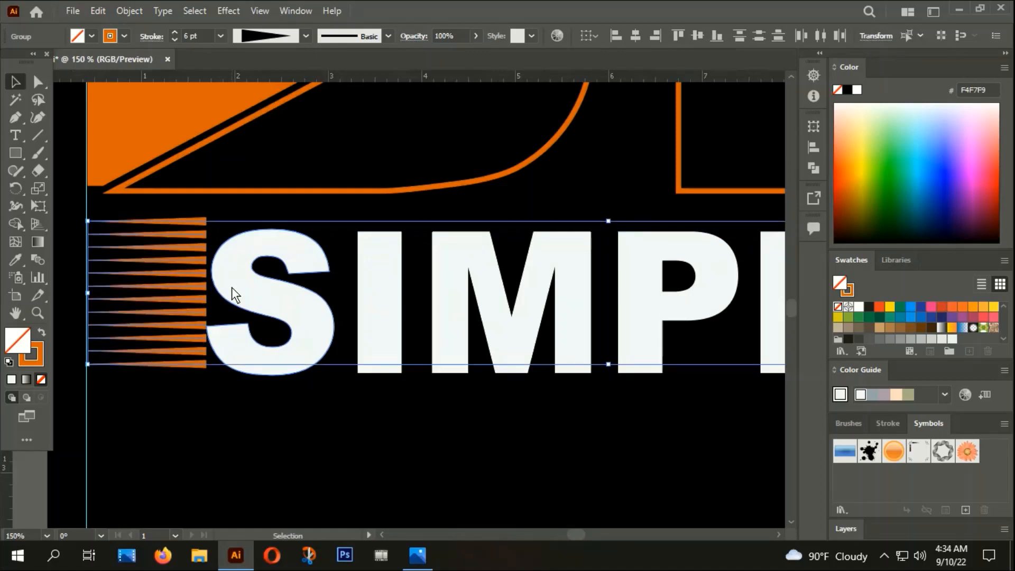
{"action": "key", "text": "Down"}
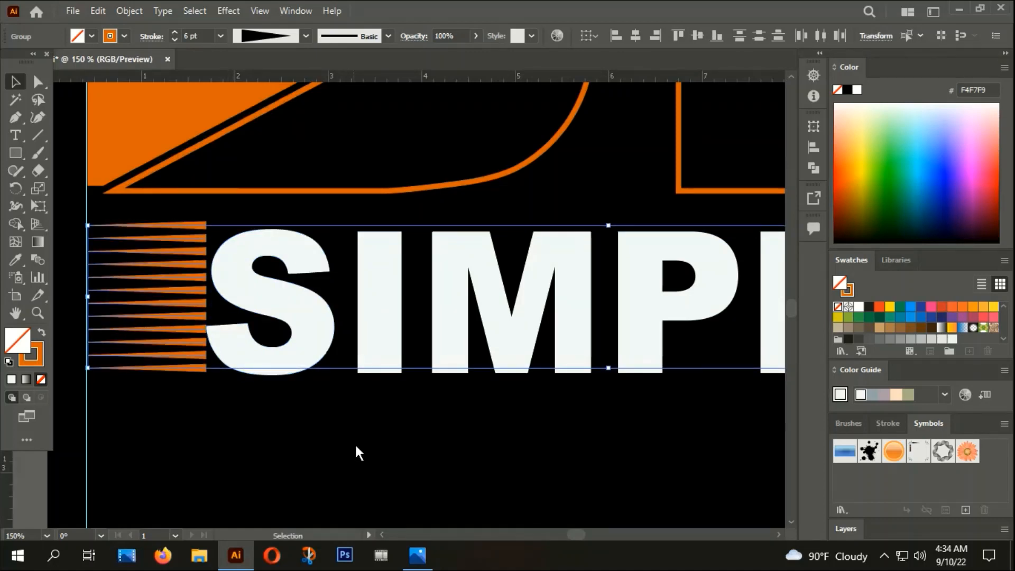
{"action": "left_click", "coordinate": [355, 439]}
Step: Select the whole BE SIMPLE design without the black rectangle and move it onto the empty canvas to the rectangle's right
{"action": "scroll", "coordinate": [363, 429], "scroll_direction": "down", "scroll_amount": 2}
{"action": "scroll", "coordinate": [363, 429], "scroll_direction": "down", "scroll_amount": 3}
{"action": "left_click_drag", "start_coordinate": [358, 451], "coordinate": [363, 406]}
{"action": "left_click_drag", "start_coordinate": [312, 434], "coordinate": [529, 494]}
{"action": "left_click", "coordinate": [523, 493]}
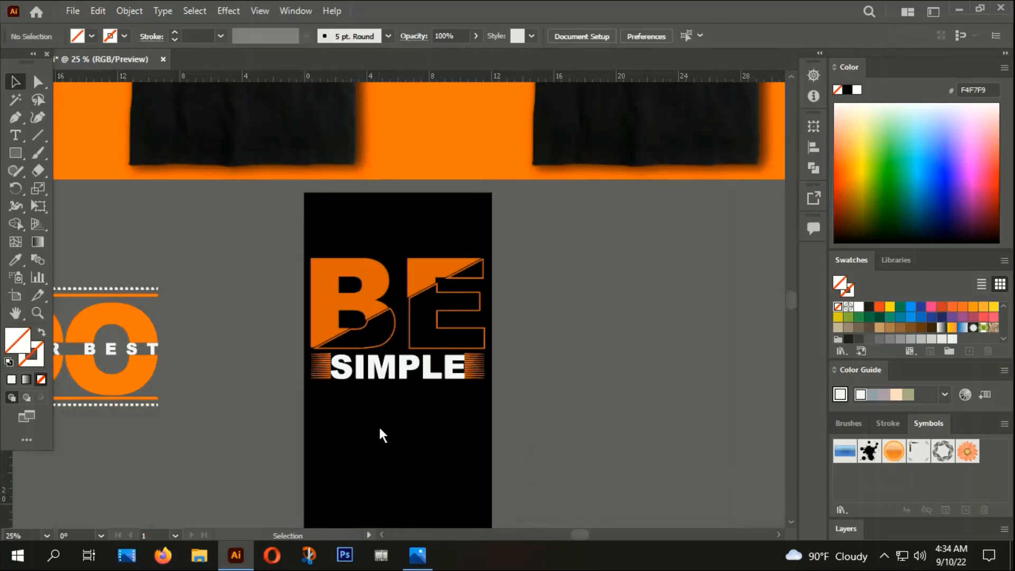
{"action": "scroll", "coordinate": [379, 425], "scroll_direction": "down", "scroll_amount": 1}
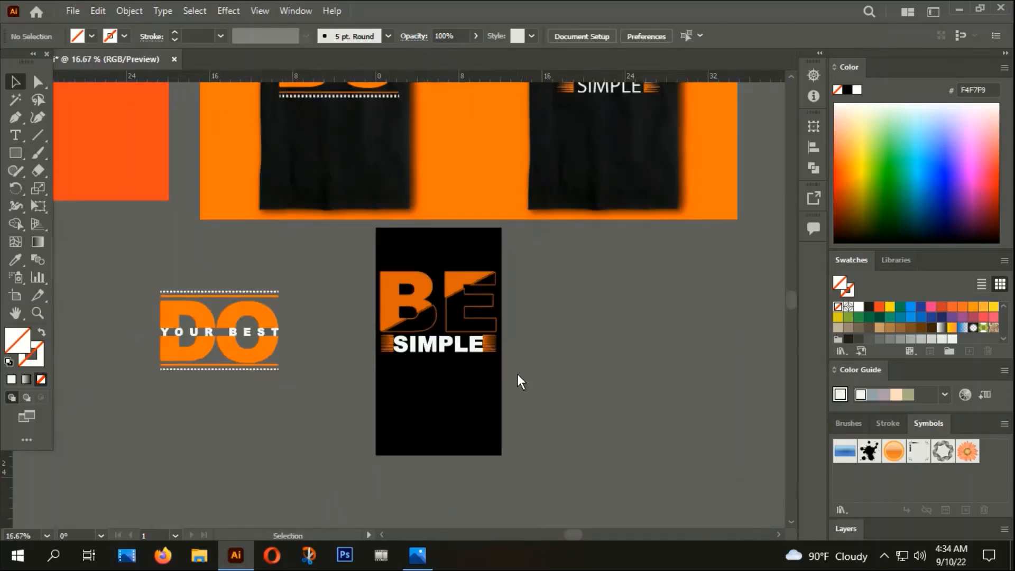
{"action": "left_click_drag", "start_coordinate": [366, 259], "coordinate": [516, 395]}
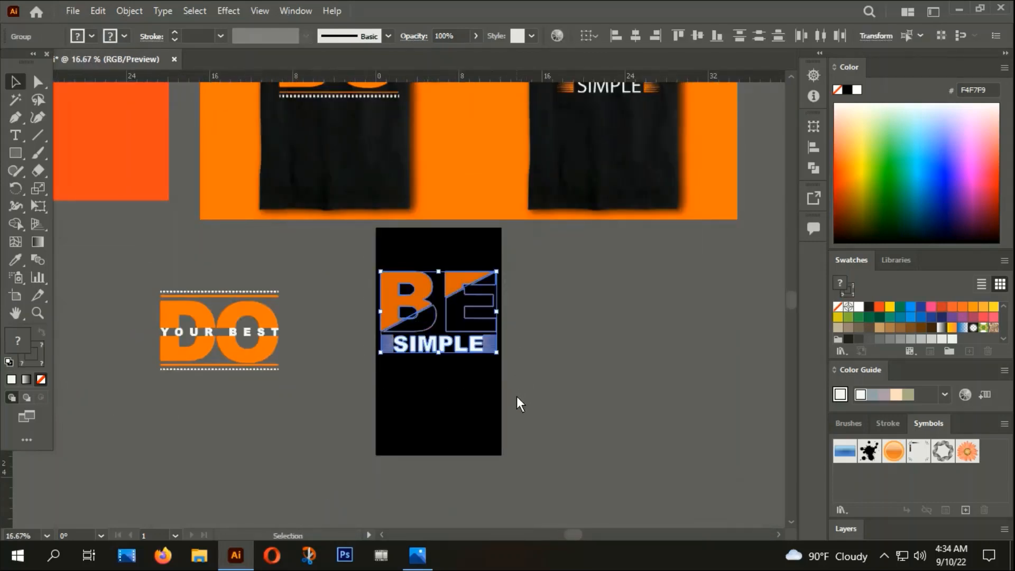
{"action": "left_click", "coordinate": [516, 395]}
{"action": "left_click_drag", "start_coordinate": [370, 260], "coordinate": [511, 395]}
{"action": "left_click_drag", "start_coordinate": [438, 312], "coordinate": [687, 349]}
{"action": "left_click", "coordinate": [543, 373]}
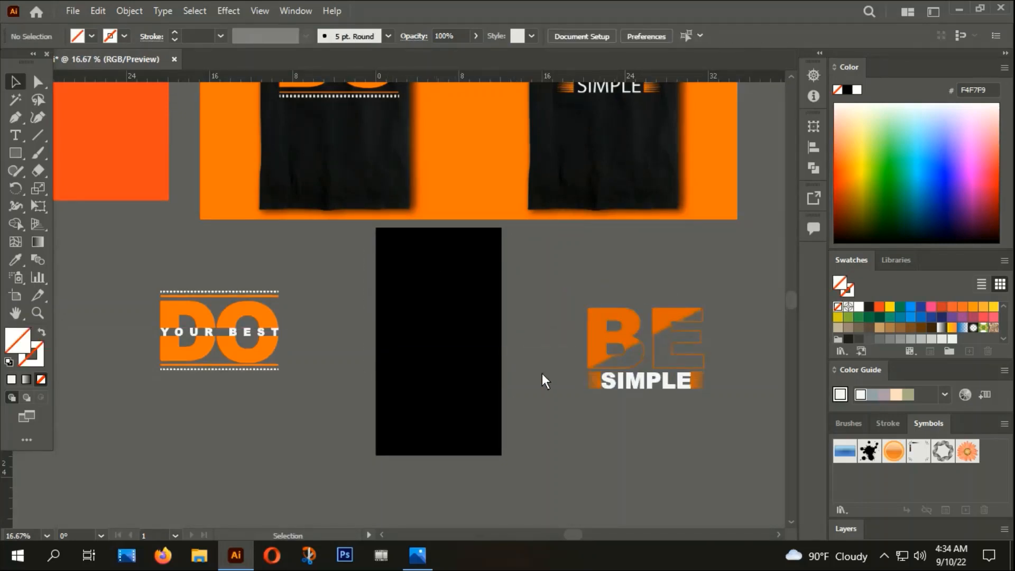